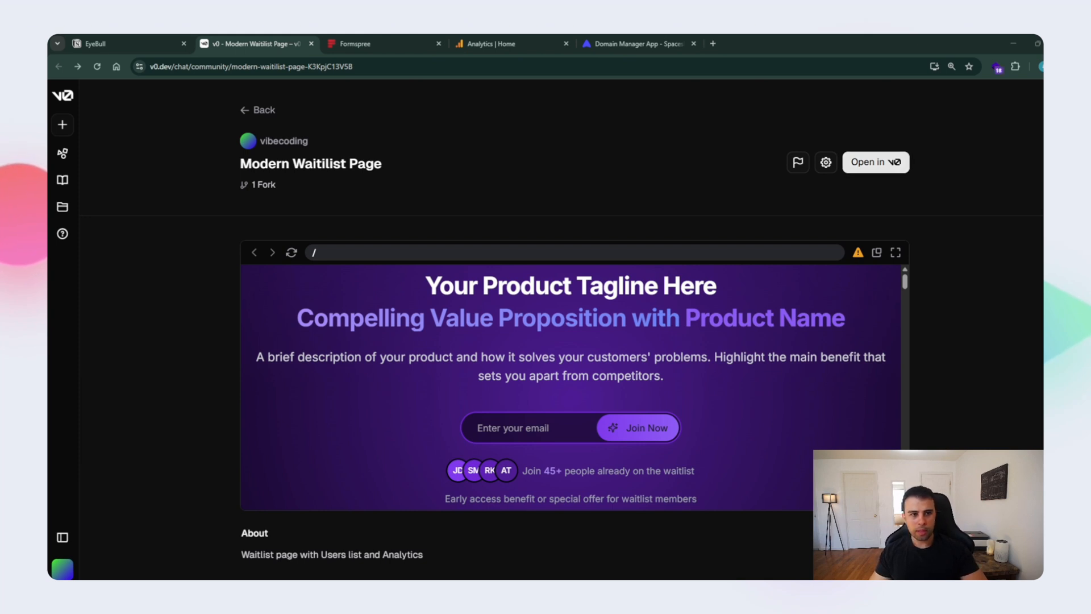
# - Open the Modern Waitilist Page community template as an editable chat and look through the sections of its page preview
pyautogui.click(875, 162)
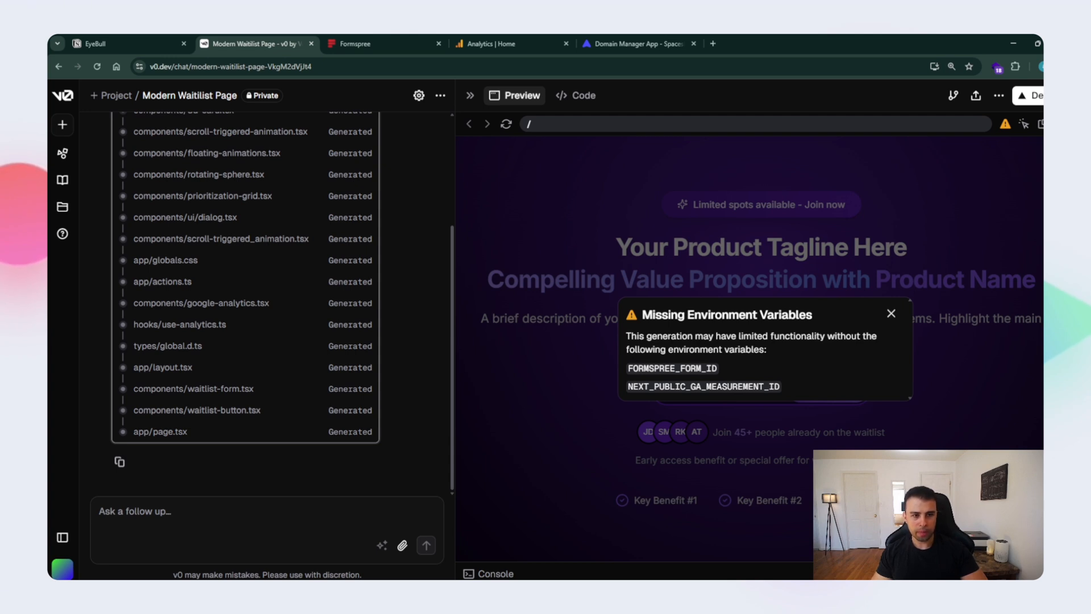
pyautogui.scroll(-10, 750, 348)
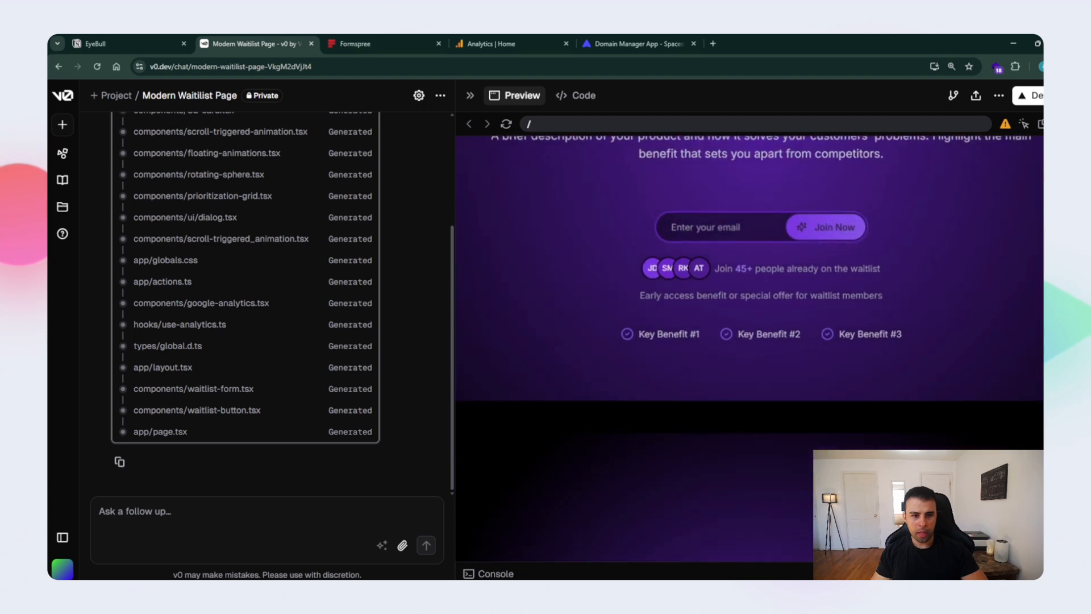
pyautogui.scroll(-10, 749, 348)
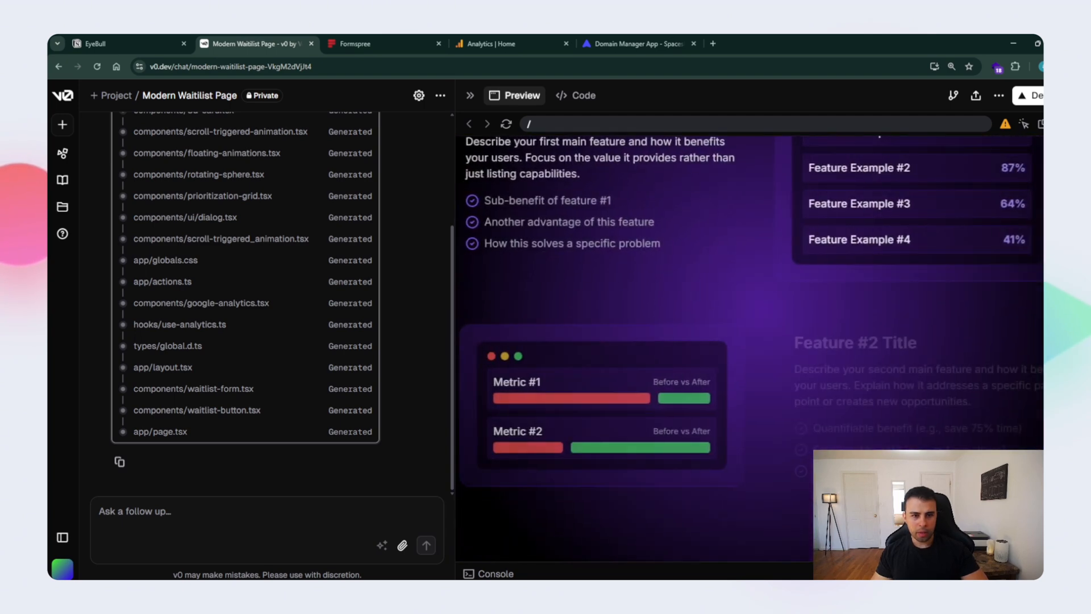
pyautogui.scroll(-10, 749, 348)
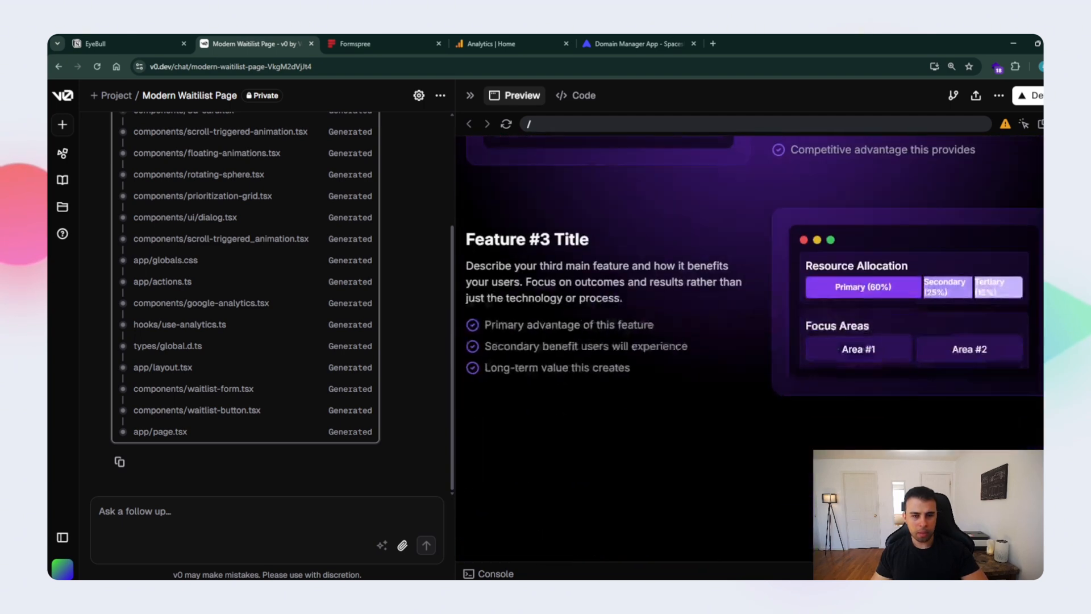
pyautogui.scroll(-6, 749, 348)
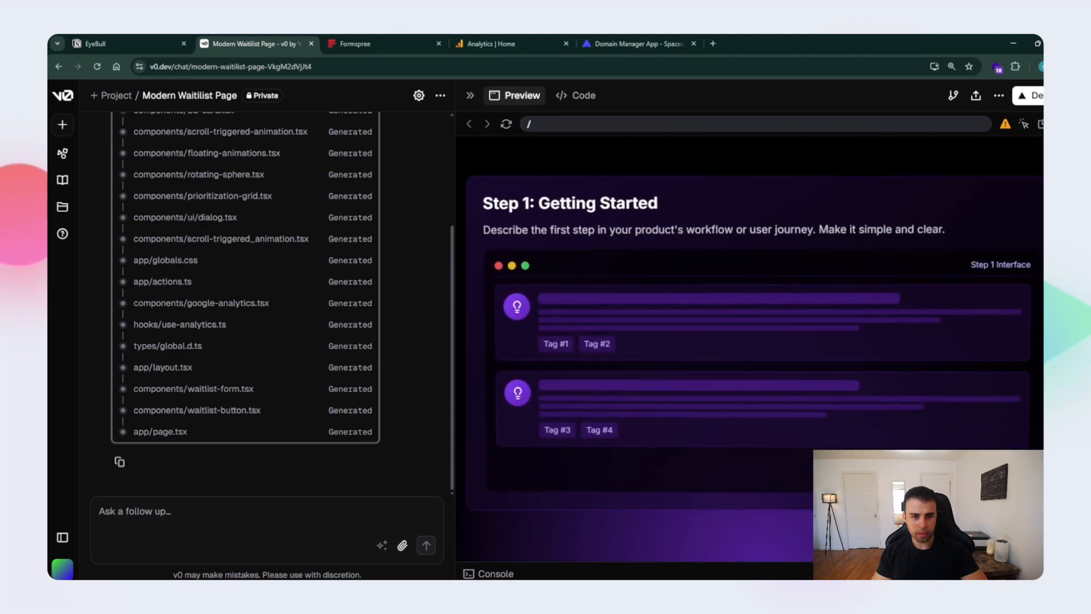
pyautogui.scroll(-3, 749, 348)
pyautogui.scroll(-8, 749, 348)
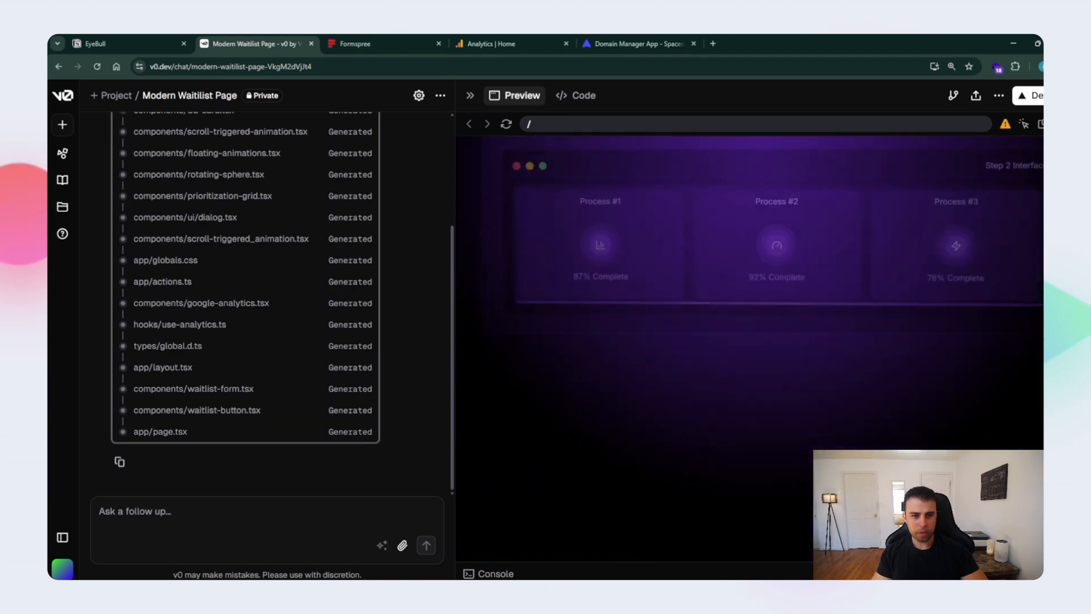
pyautogui.scroll(-10, 749, 348)
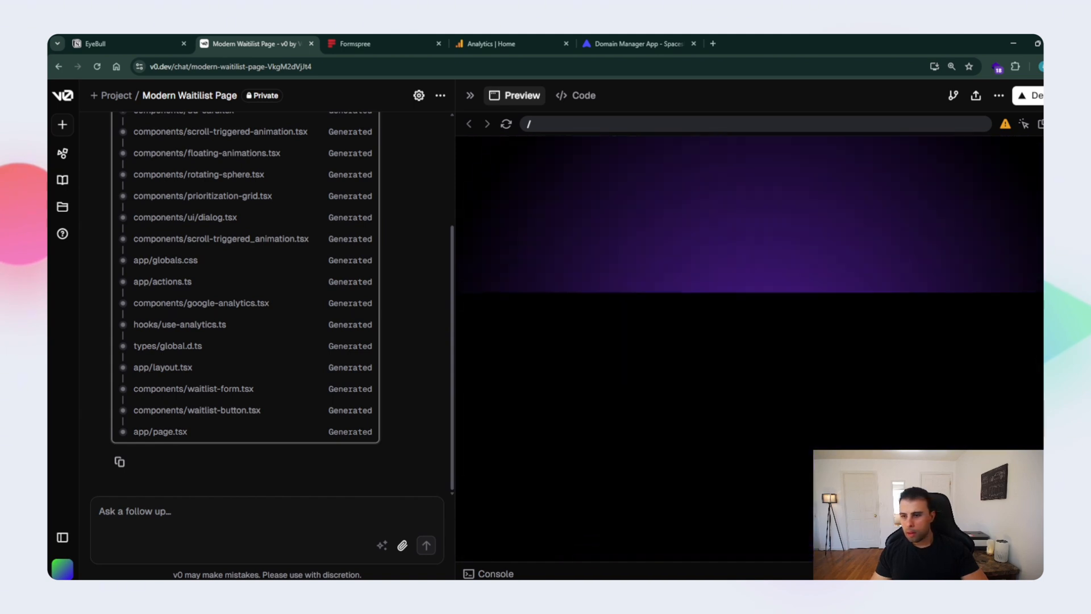
pyautogui.scroll(10, 749, 349)
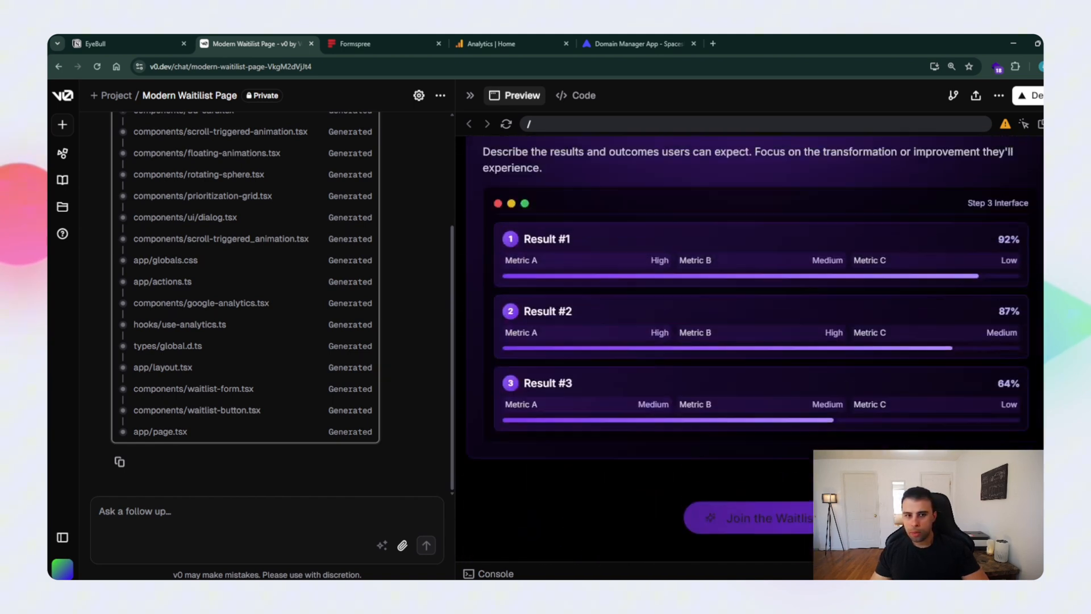
# - Create a new project named "eyebull sandbox" for the Modern Waitilist Page chat
pyautogui.click(116, 95)
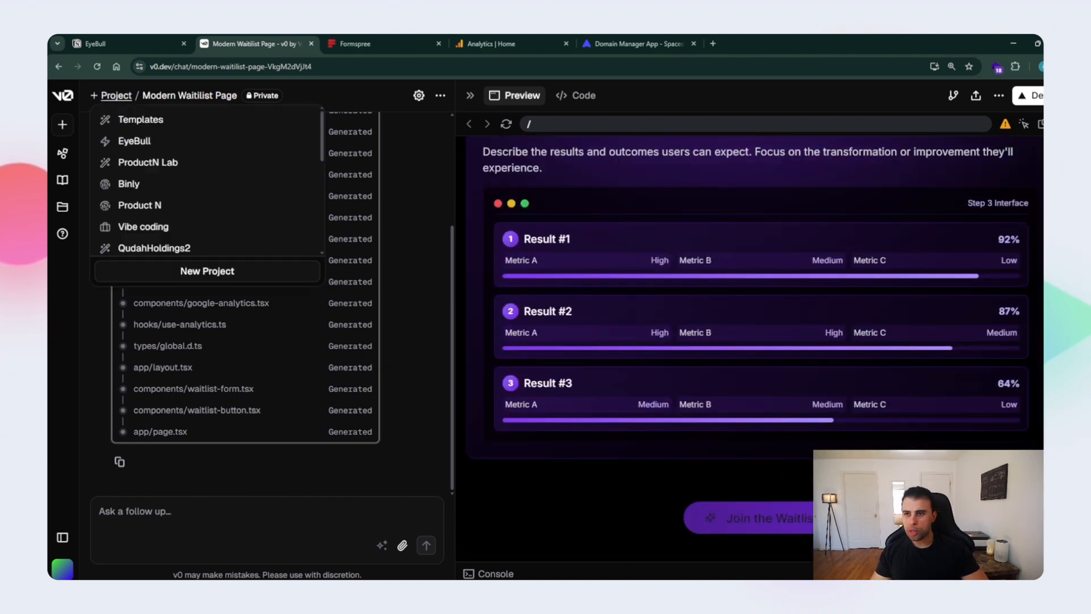
pyautogui.click(207, 271)
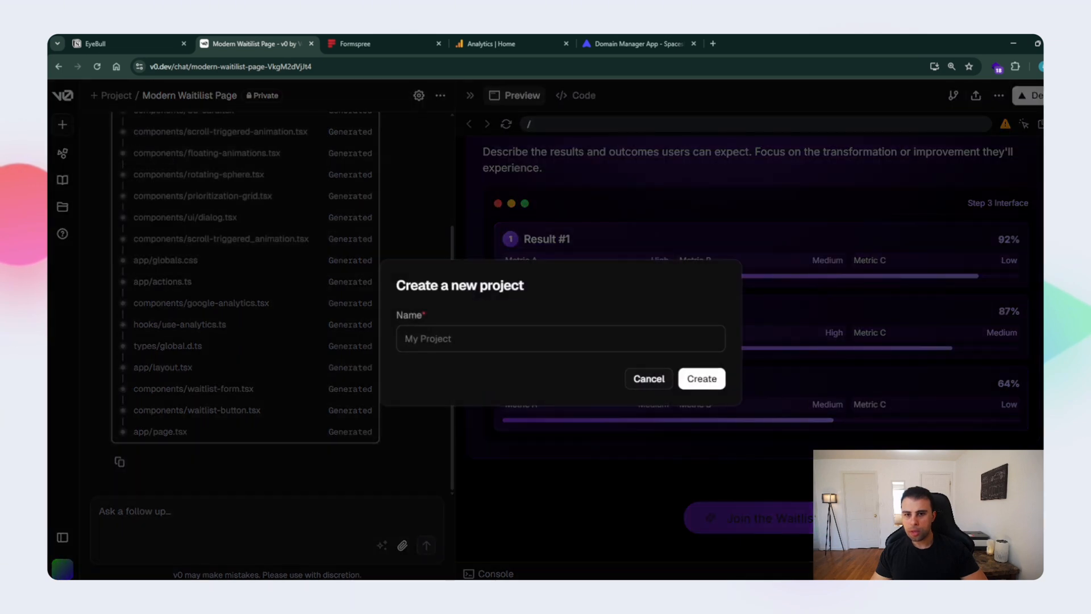
pyautogui.write('eye')
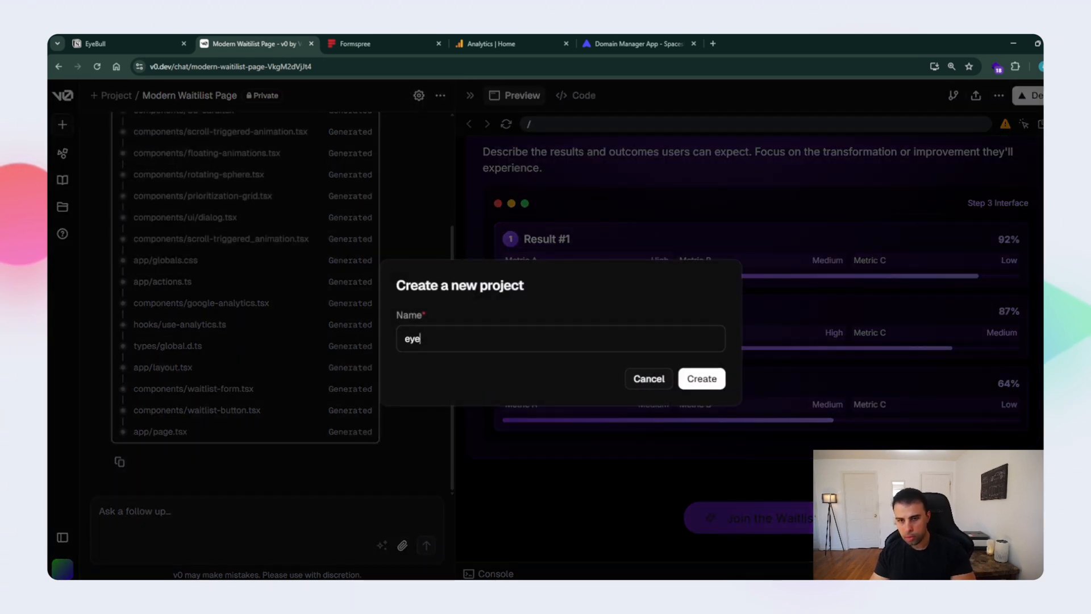
pyautogui.write('bull')
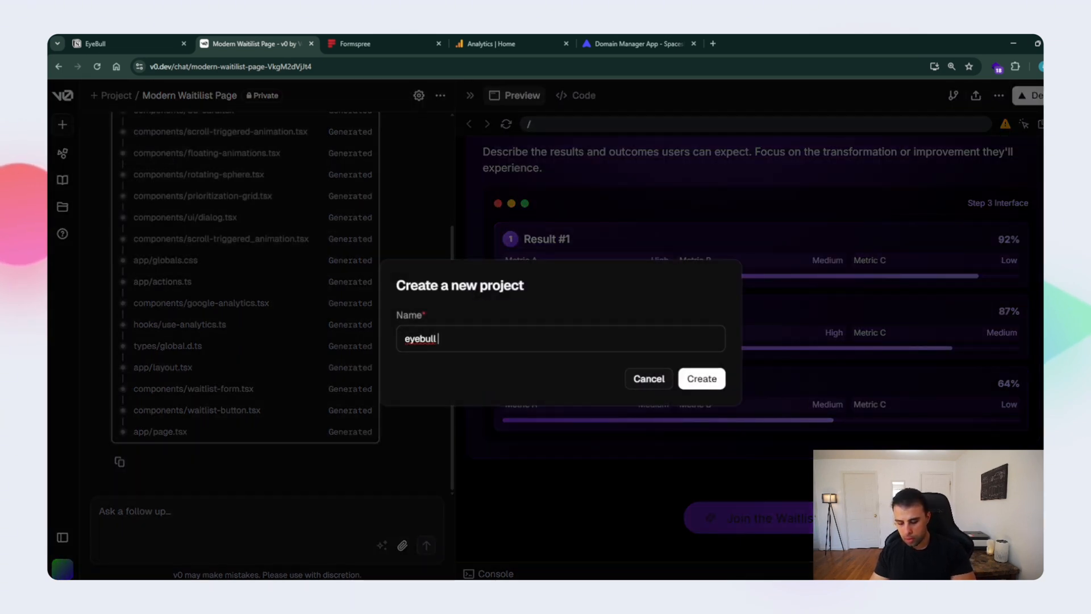
pyautogui.write(' sandbox')
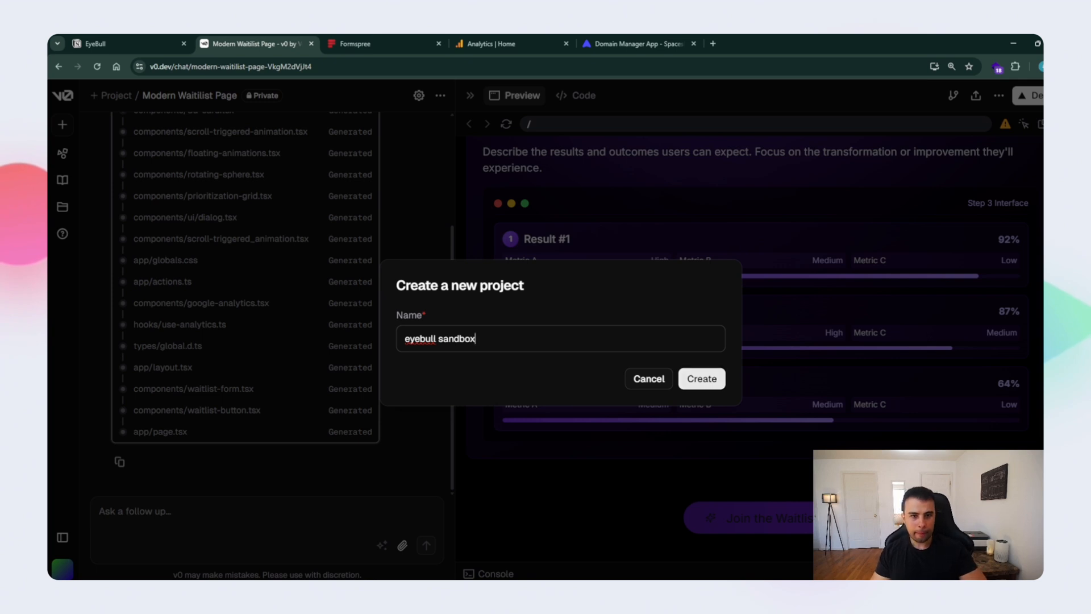
pyautogui.press('Return')
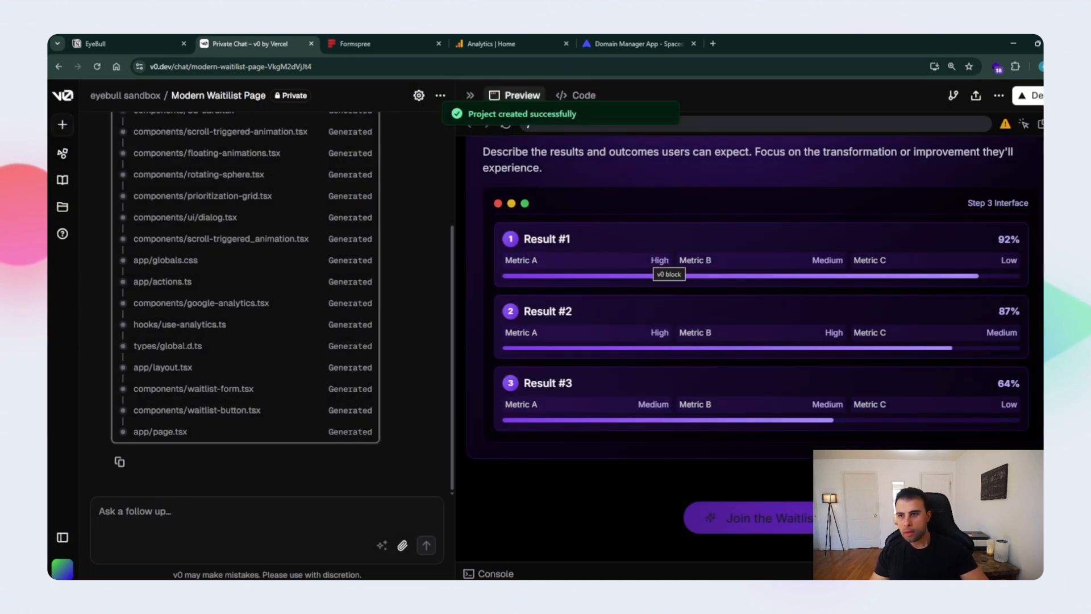
# - Open the eyebull sandbox project page and bring up the Sources section of its project settings
pyautogui.click(125, 94)
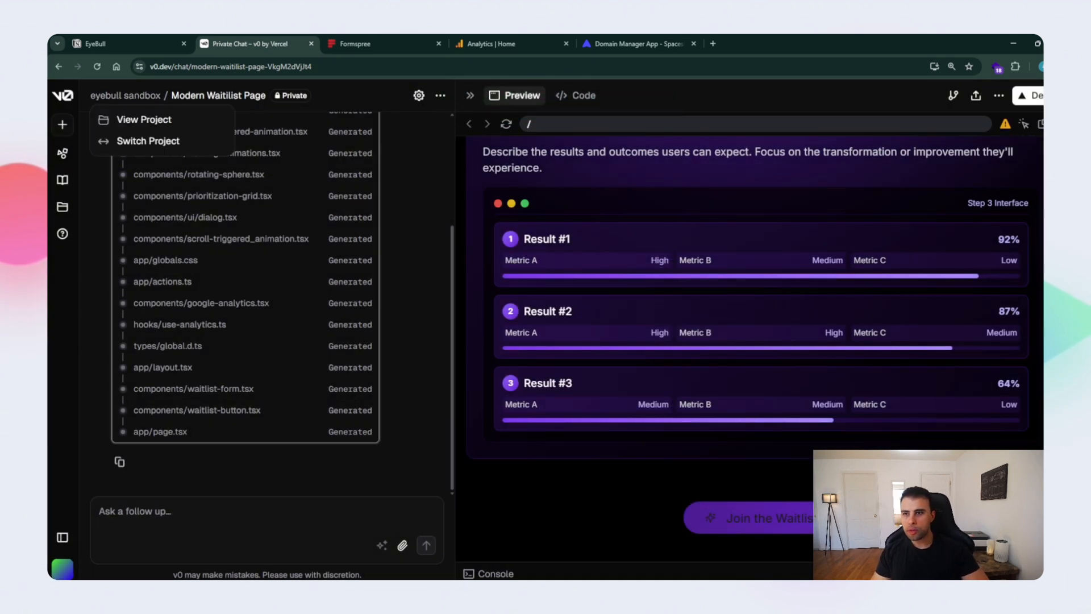
pyautogui.click(139, 119)
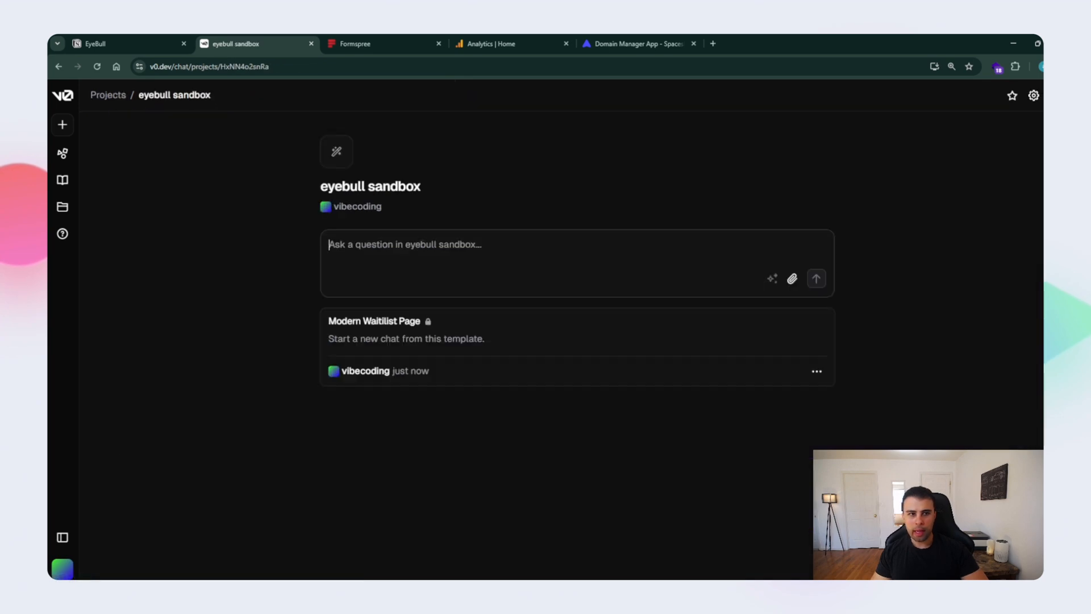
pyautogui.click(1033, 95)
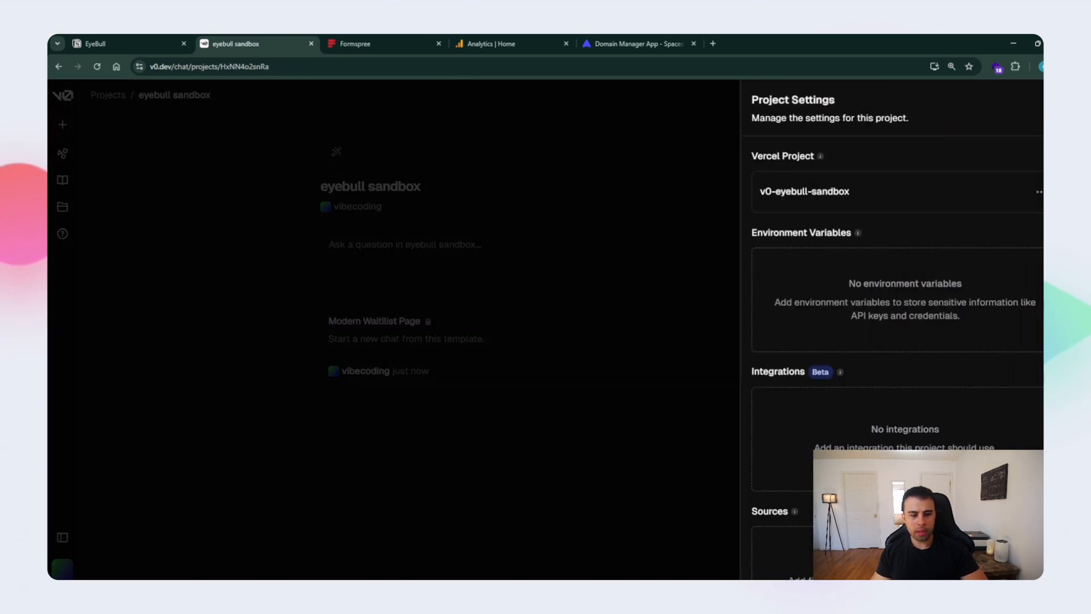
pyautogui.scroll(-3, 892, 341)
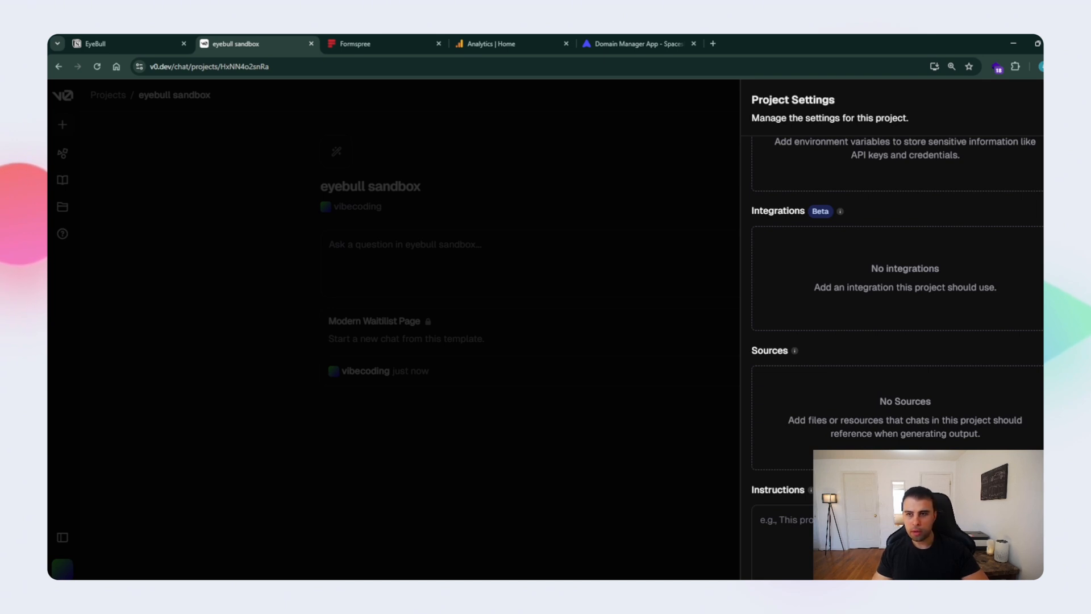
# - Consult the EyeBull product strategy in Notion and add "eyebull knowledge base.txt" to the v0 project's sources
pyautogui.click(125, 44)
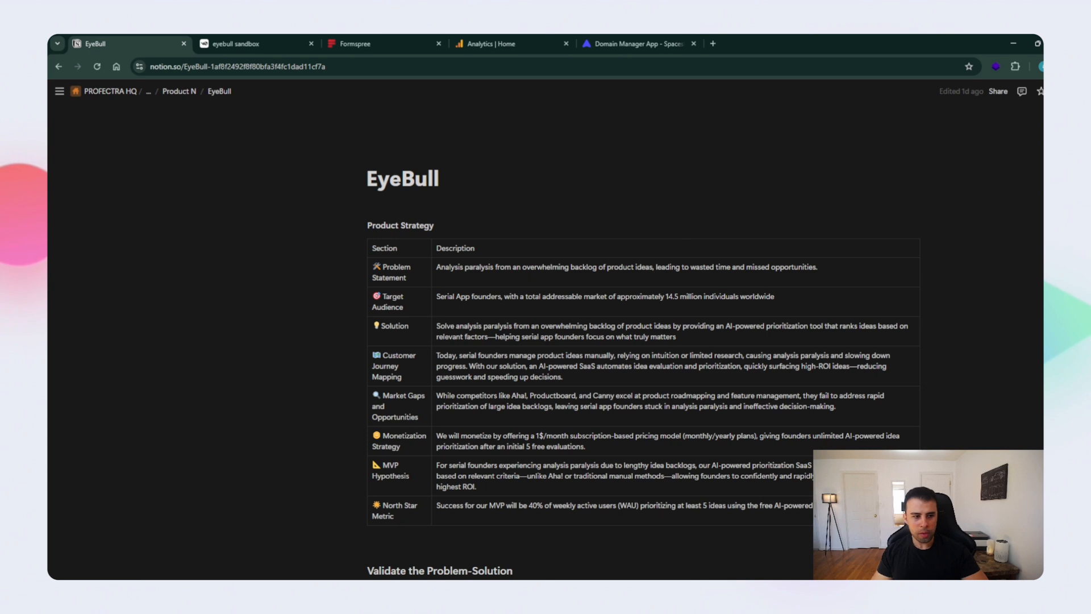
pyautogui.hotkey('ctrl', '2')
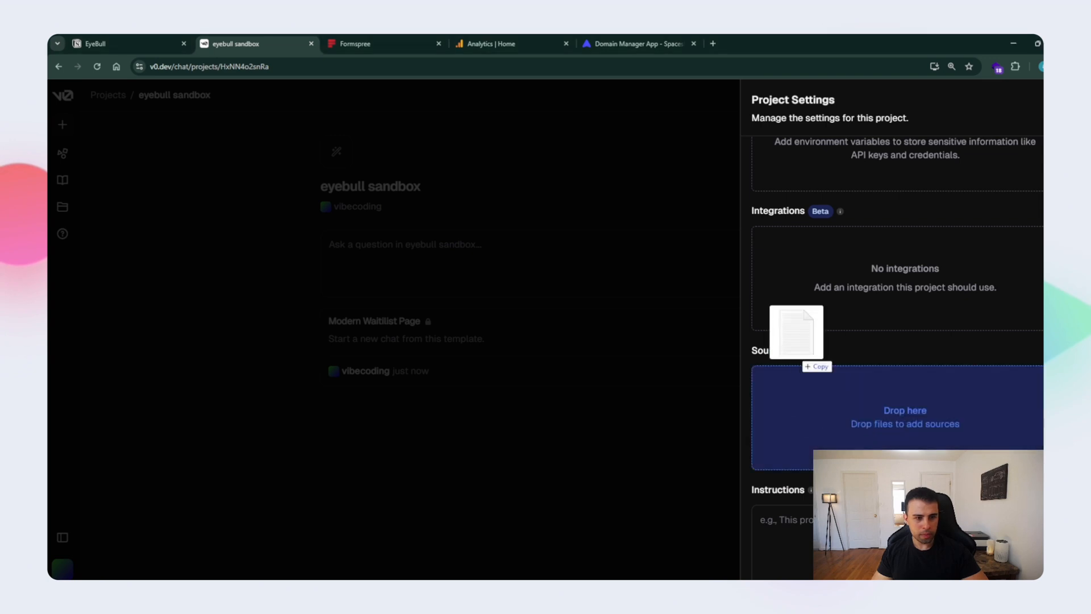
pyautogui.moveTo(796, 329); pyautogui.dragTo(847, 403)
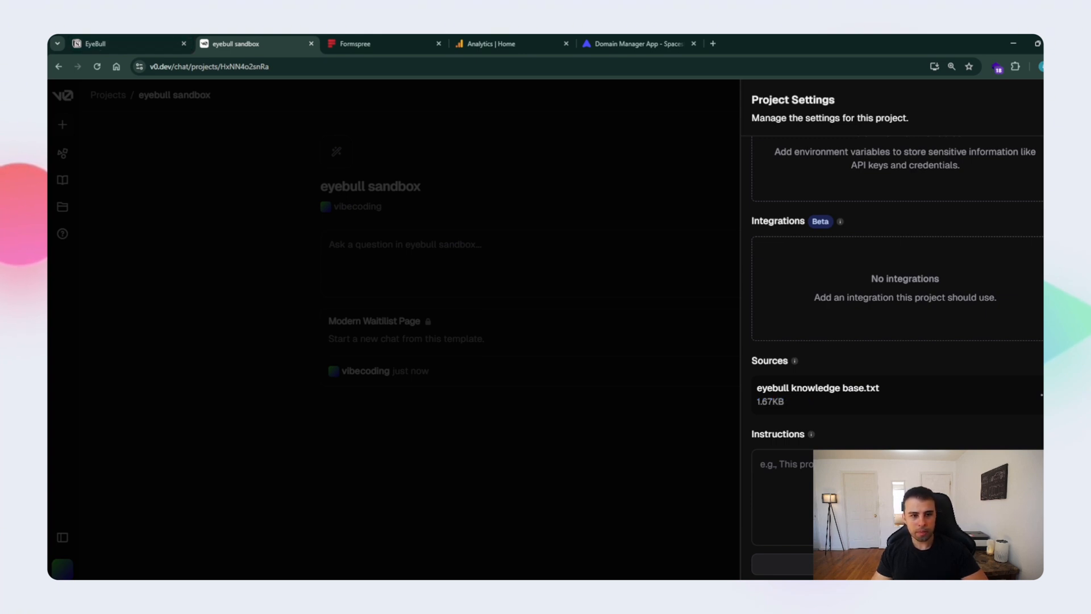
pyautogui.scroll(3, 898, 330)
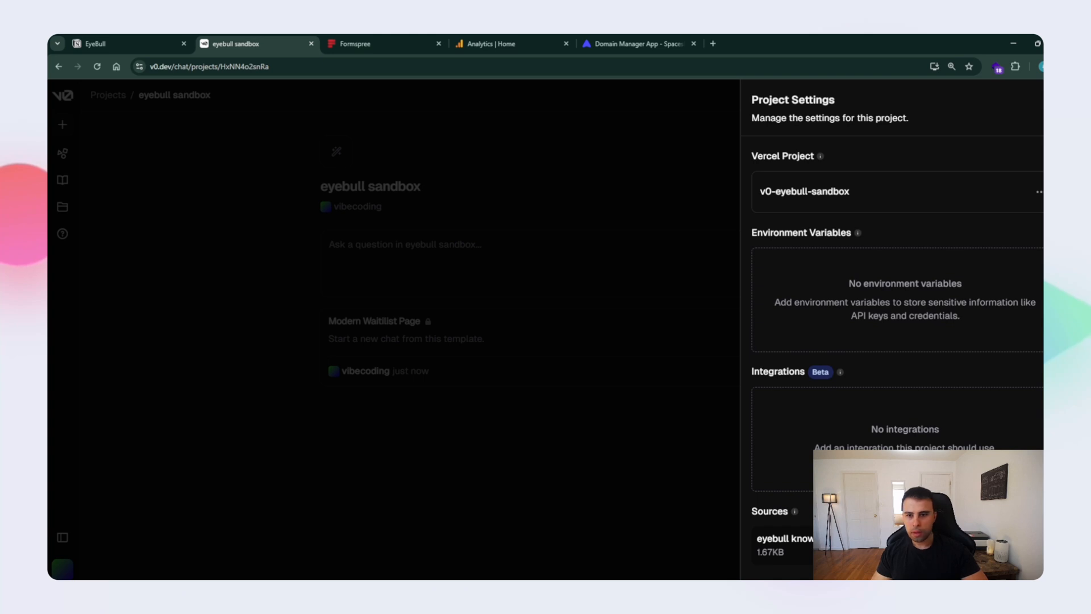
pyautogui.click(614, 432)
# - Reopen the Modern Waitilist Page chat and send the prompt "Update the copy and creative based on the context"
pyautogui.click(454, 335)
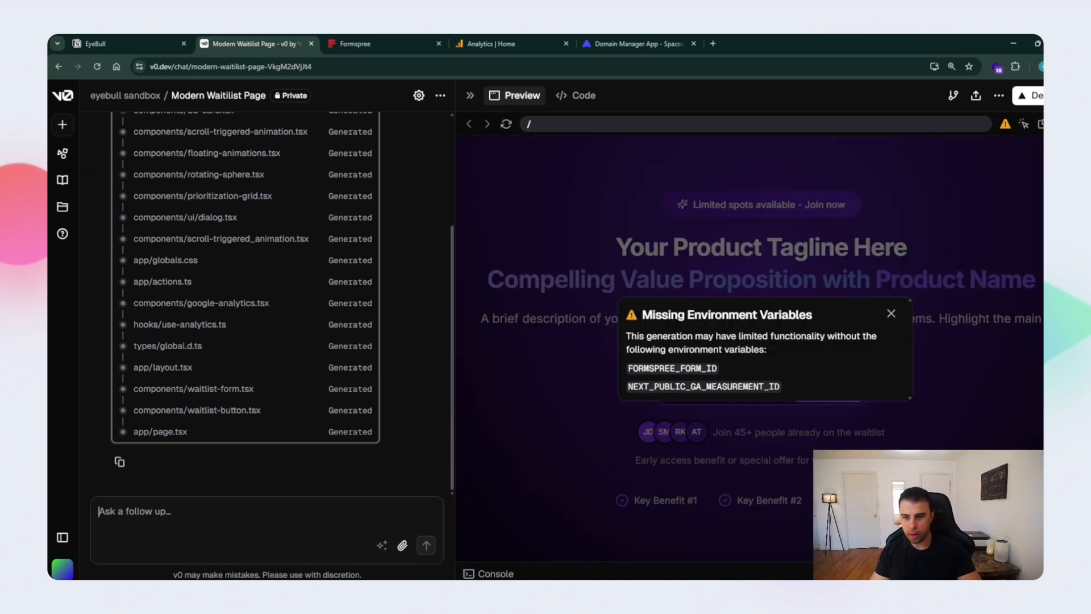
pyautogui.write('Up')
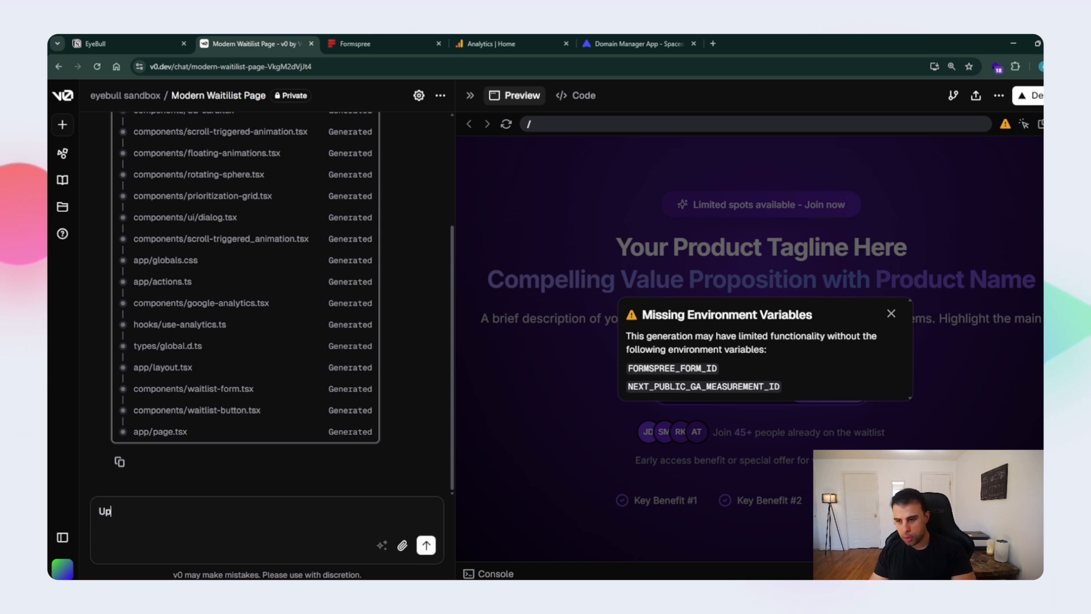
pyautogui.write('date the copy and c')
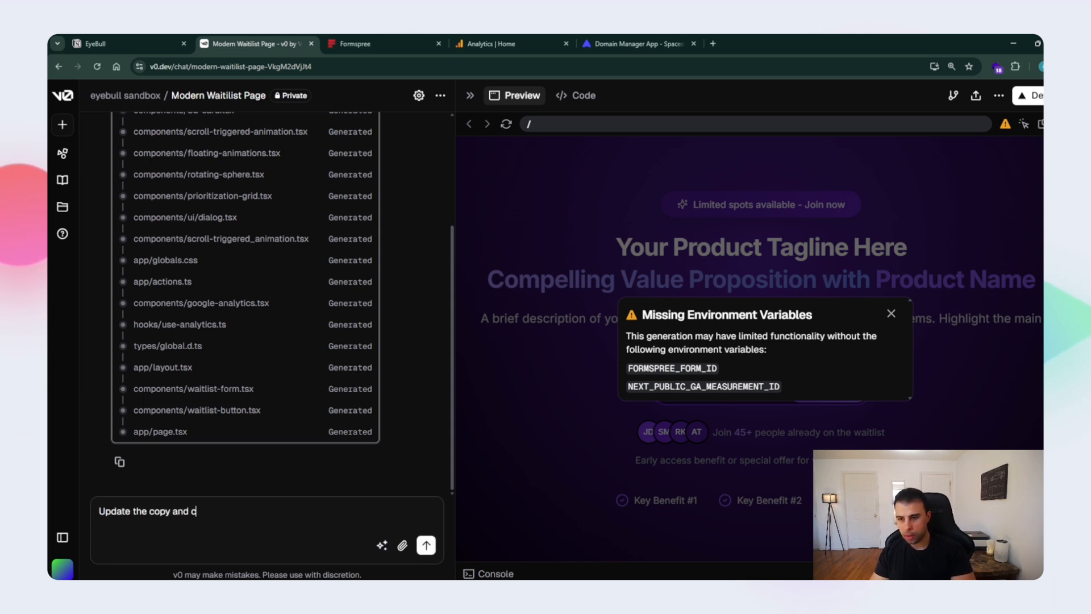
pyautogui.write('reative based on ')
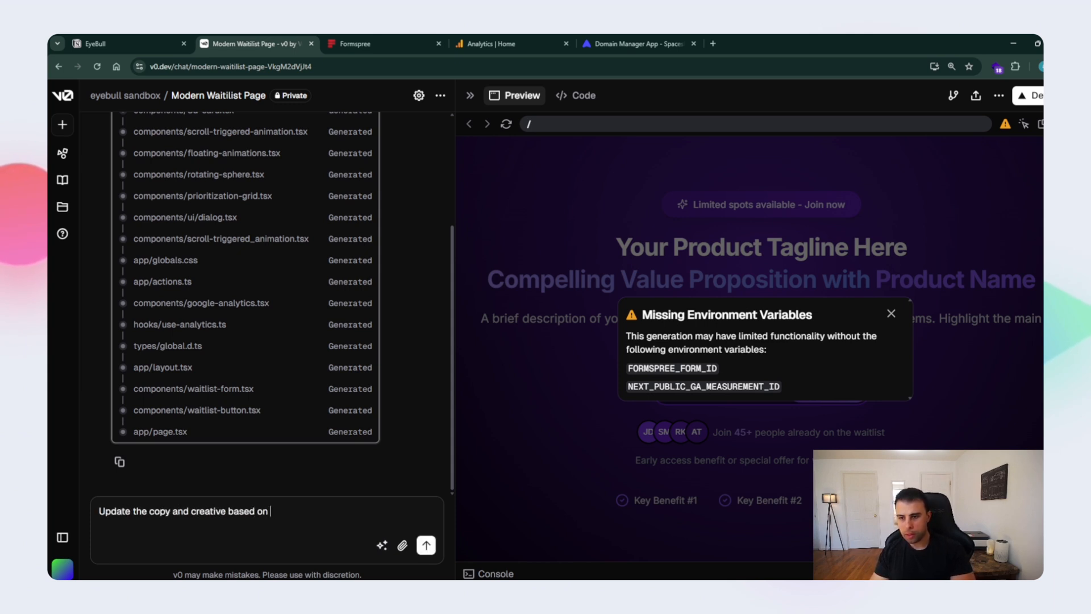
pyautogui.write('the context of')
pyautogui.press('BackSpace')
pyautogui.press('BackSpace')
pyautogui.press('BackSpace')
pyautogui.press('BackSpace')
pyautogui.press('Return')
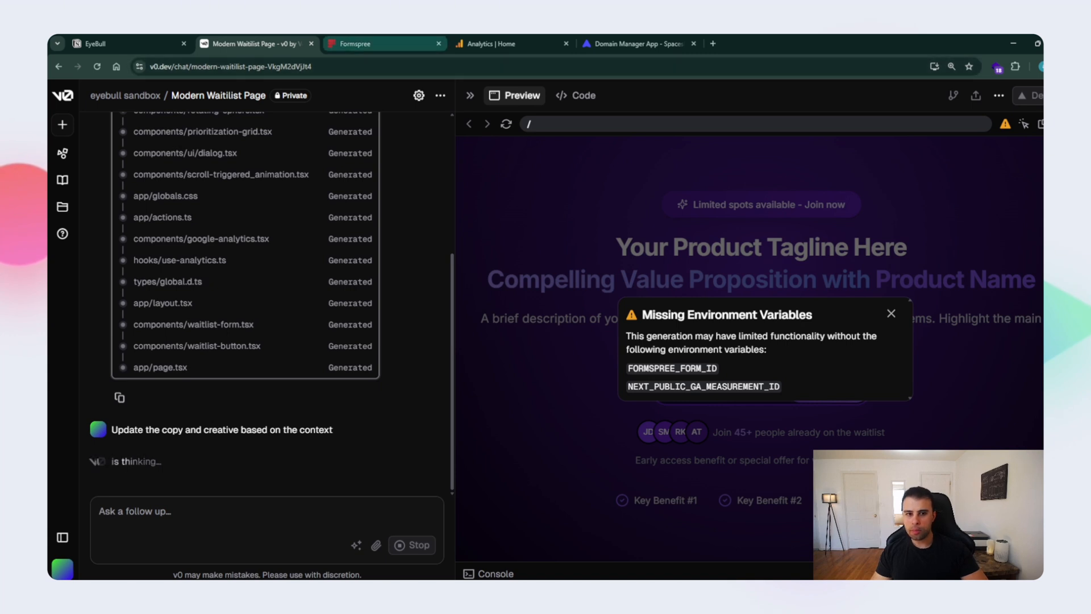
# - Switch to Formspree and create a Dashboard Project named "Eyebull Sandbox"
pyautogui.click(358, 44)
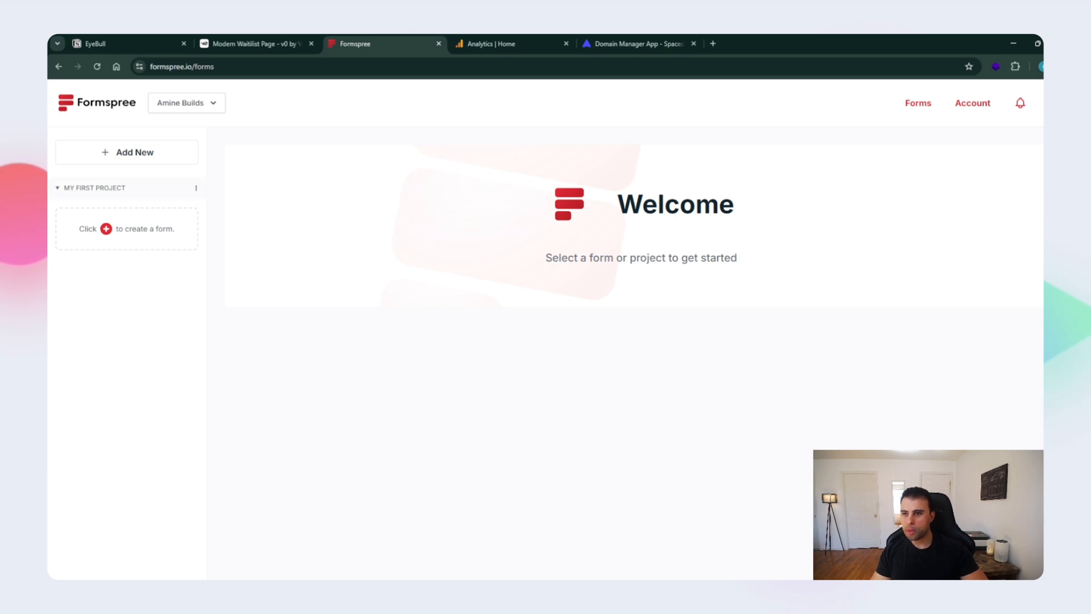
pyautogui.click(126, 151)
pyautogui.click(85, 206)
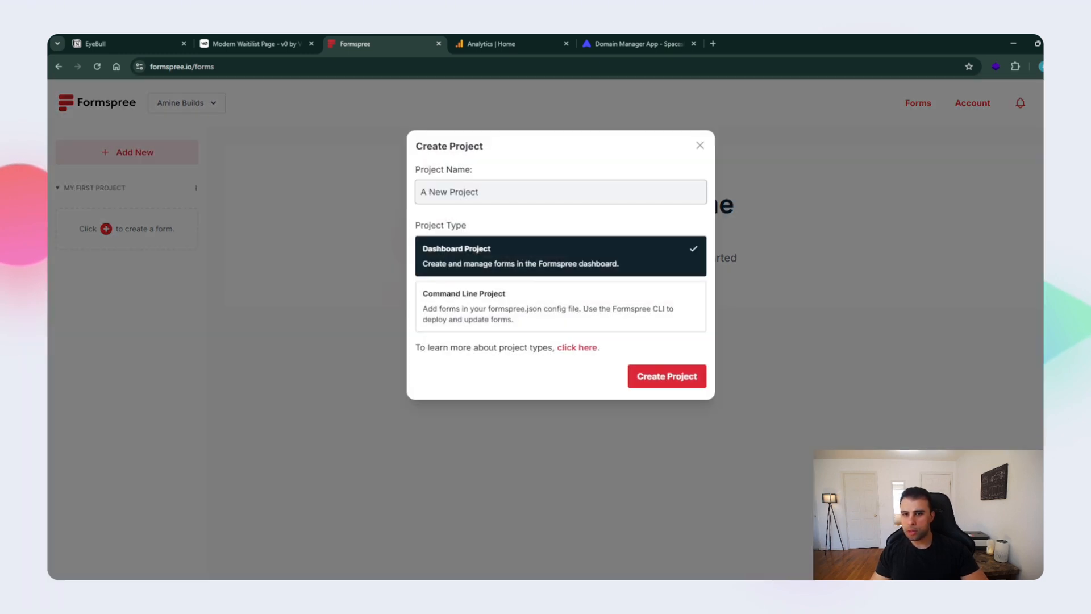
pyautogui.hotkey('ctrl', 'a')
pyautogui.write('Eyebul')
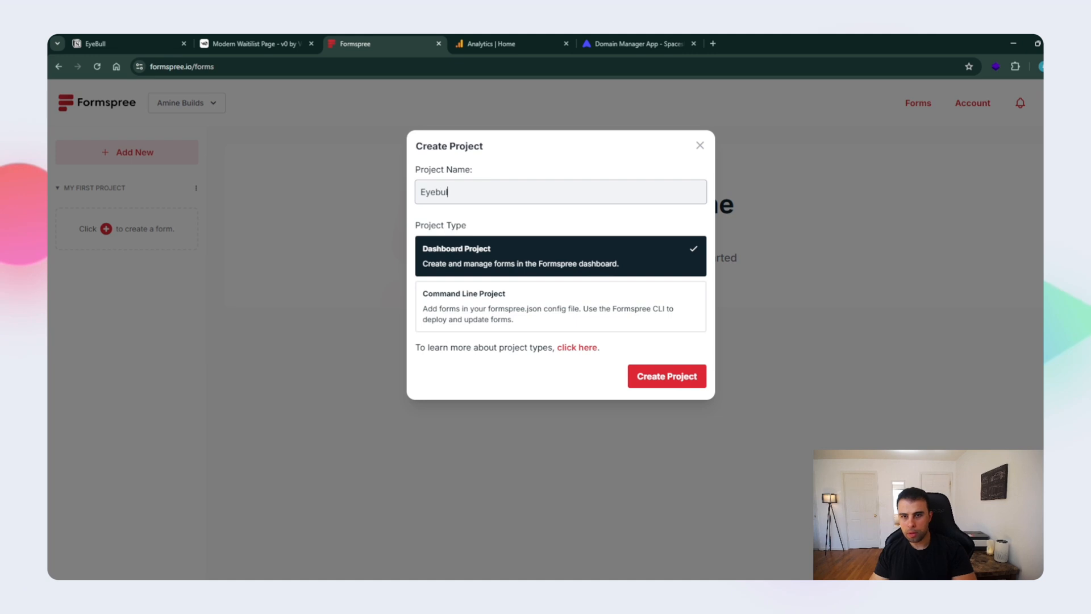
pyautogui.write('l Sandbox')
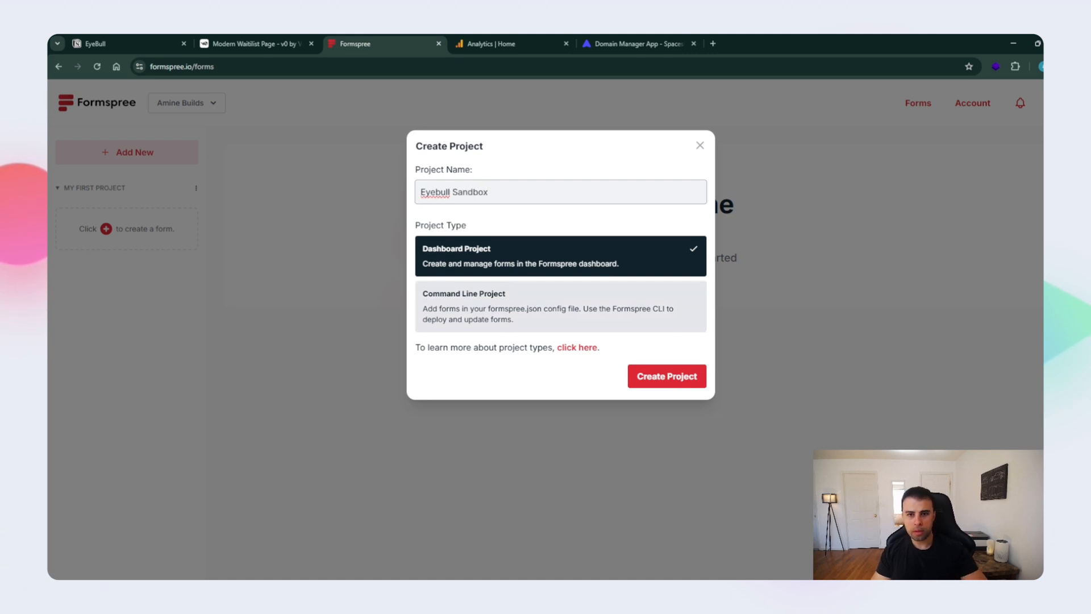
pyautogui.click(667, 376)
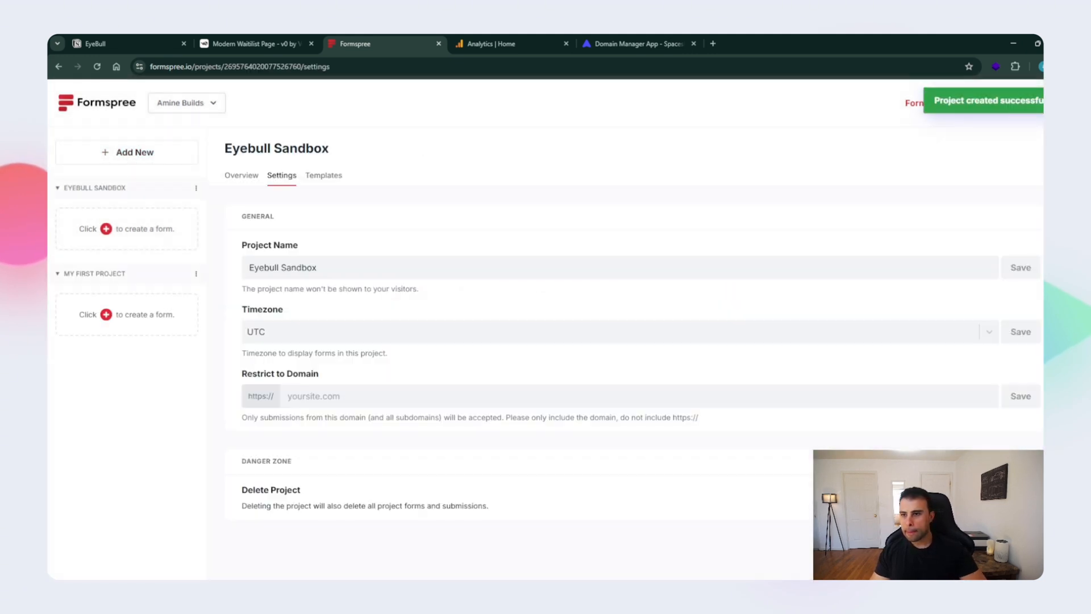
# - Create a form named "Waitlist" in the Eyebull Sandbox project
pyautogui.click(106, 229)
pyautogui.hotkey('ctrl', 'a')
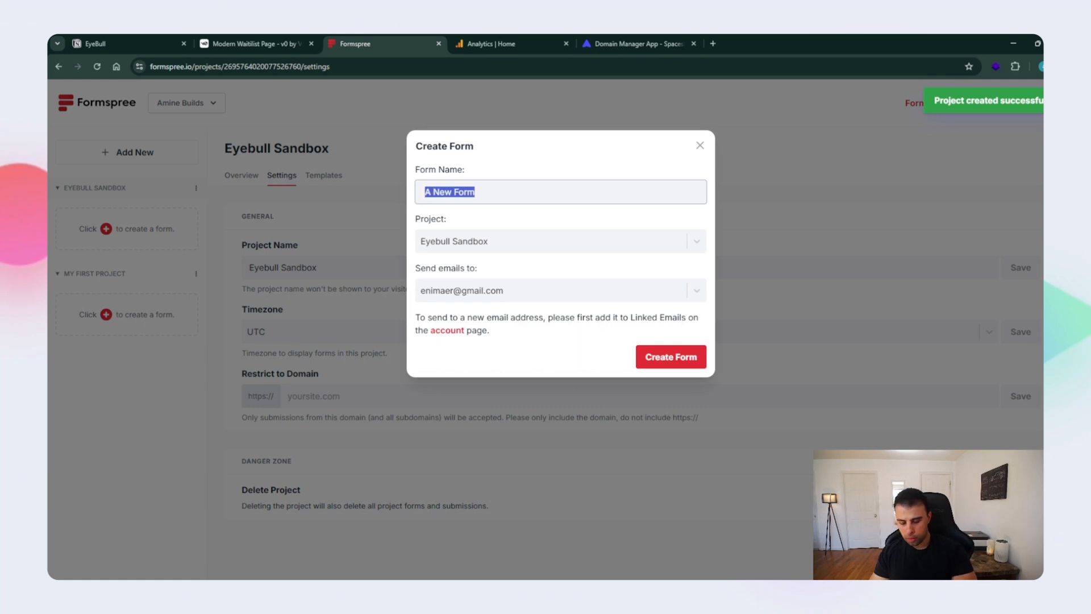
pyautogui.write('Joinlist')
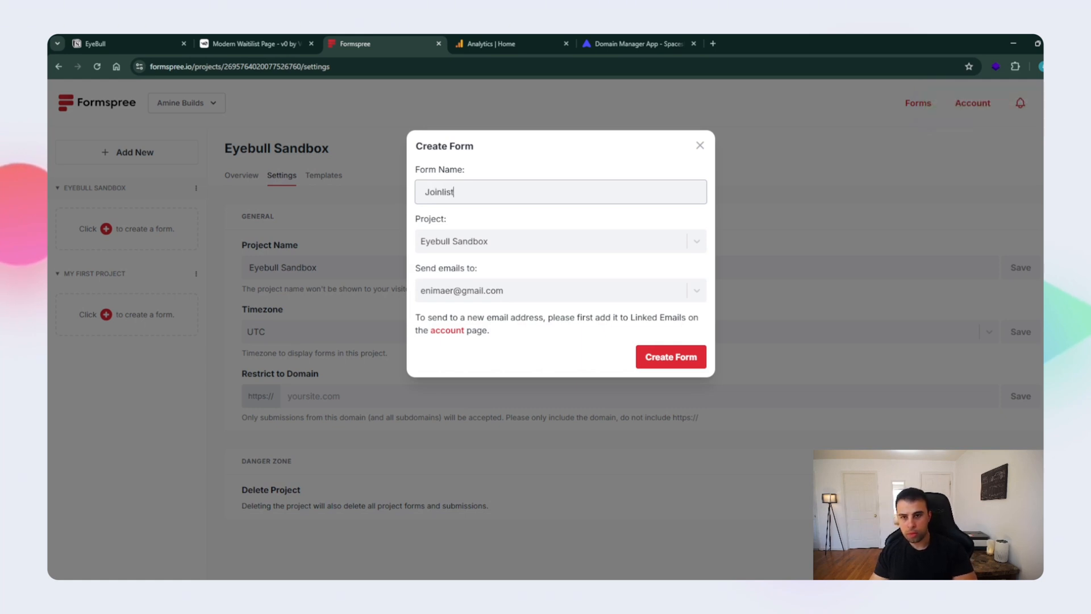
pyautogui.hotkey('ctrl', 'a')
pyautogui.write('wail')
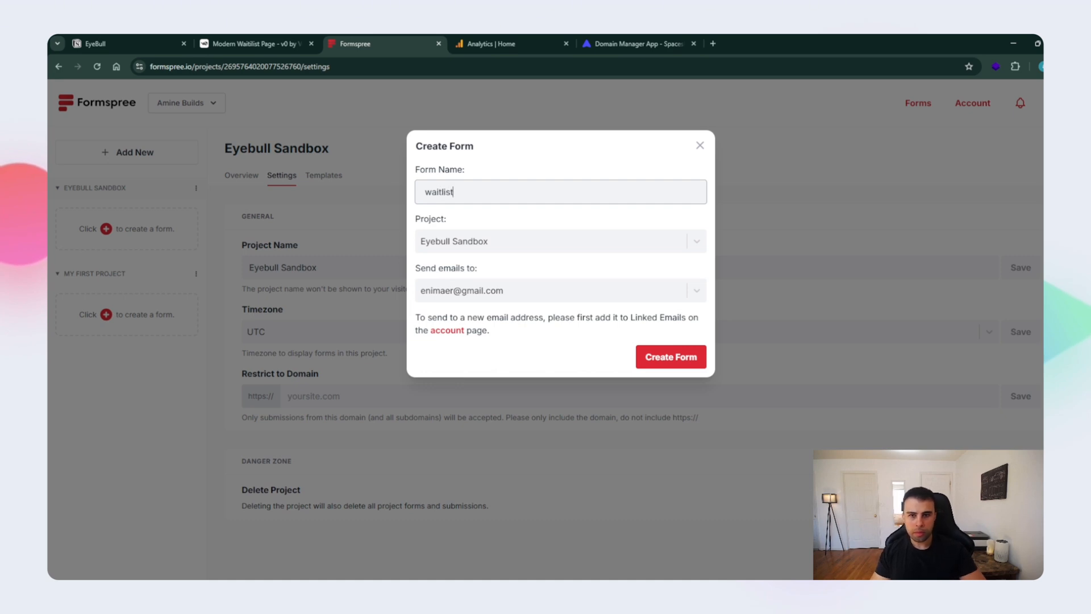
pyautogui.hotkey('ctrl', 'a')
pyautogui.press('Left')
pyautogui.press('Right')
pyautogui.press('BackSpace')
pyautogui.write('W')
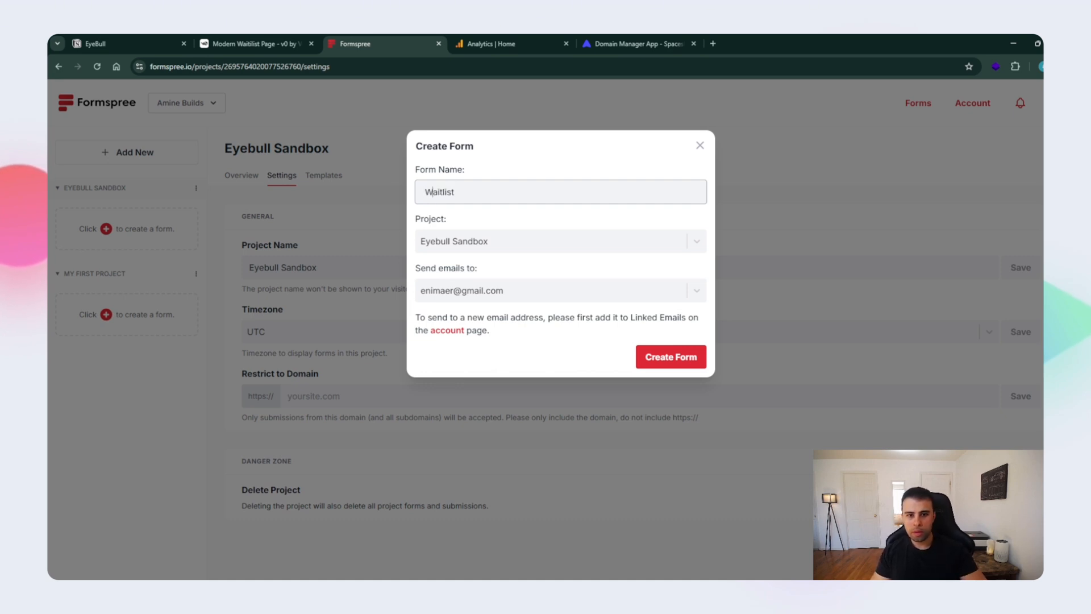
pyautogui.press('Tab')
pyautogui.press('Return')
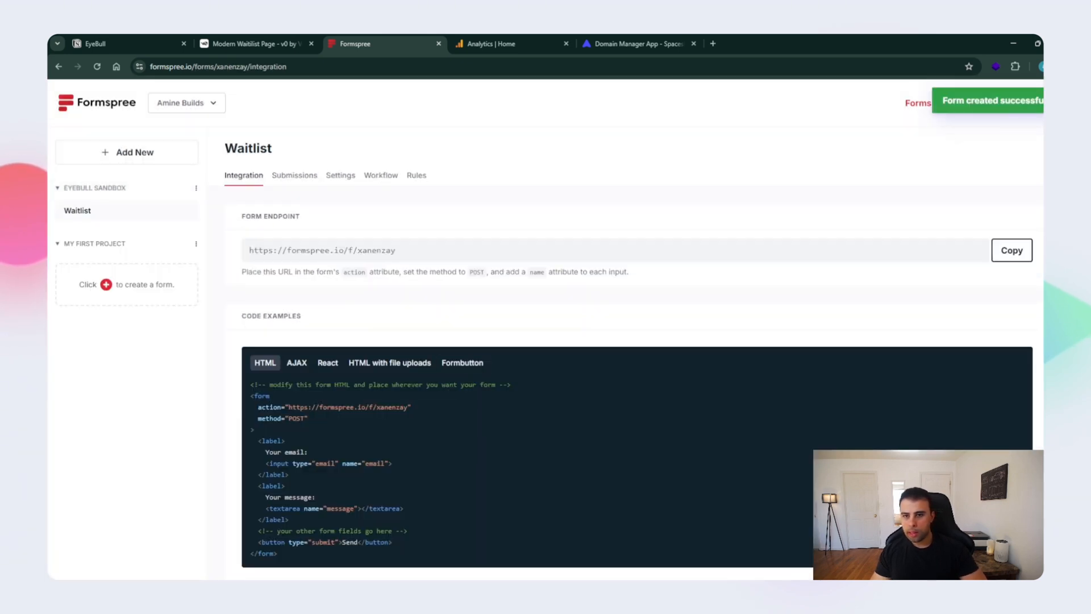
# - Highlight the form ID at the end of the Waitlist form's endpoint URL, and switch to v0 to check the page generation
pyautogui.moveTo(357, 250); pyautogui.dragTo(396, 250)
pyautogui.click(396, 250)
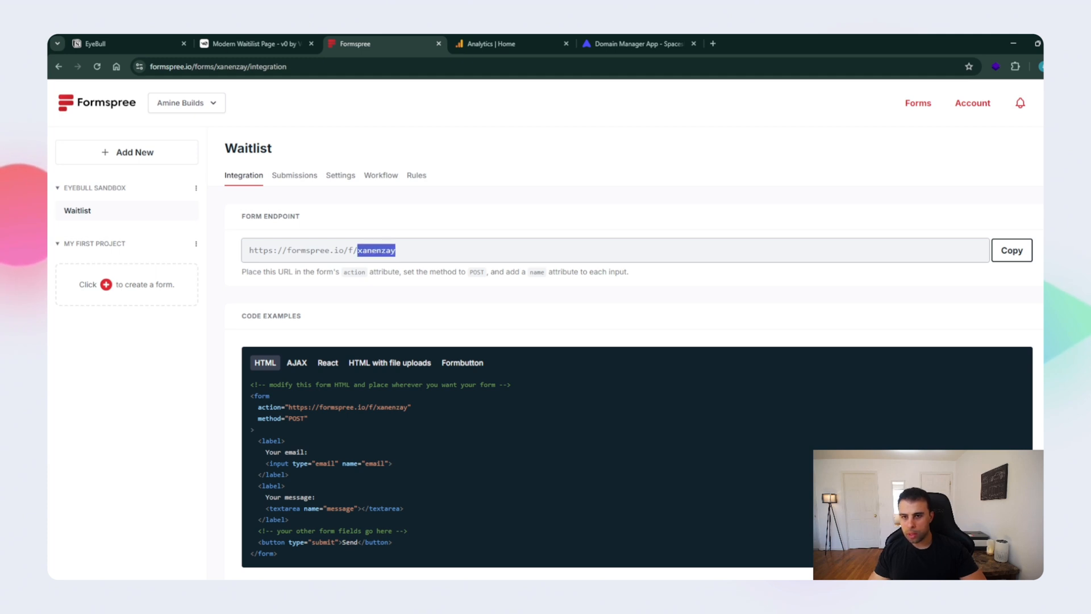
pyautogui.click(254, 44)
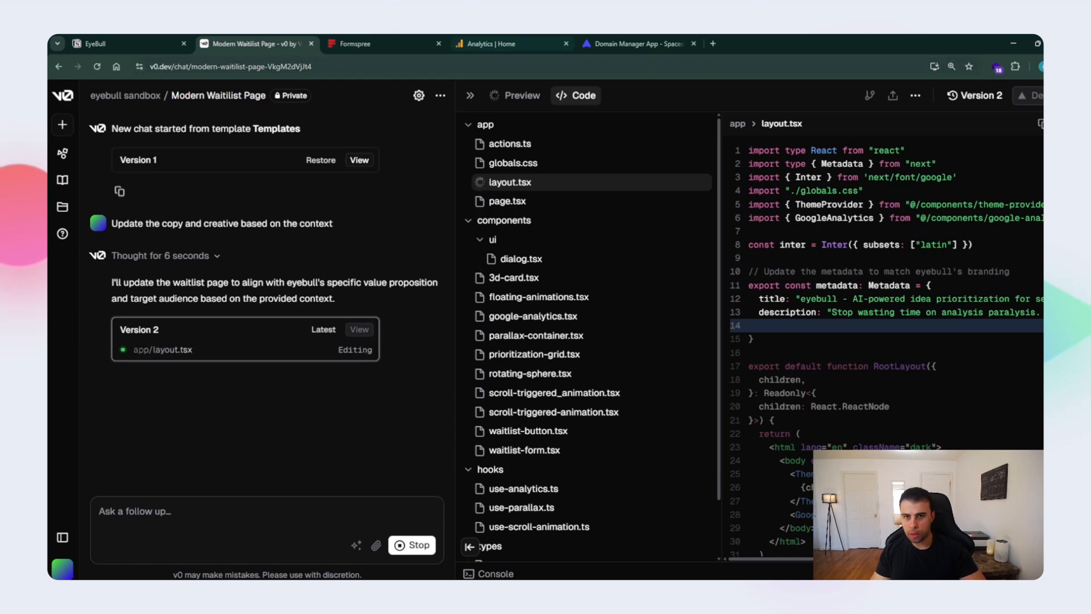
# - Switch to Google Analytics and start creating a new account from its admin settings
pyautogui.click(491, 44)
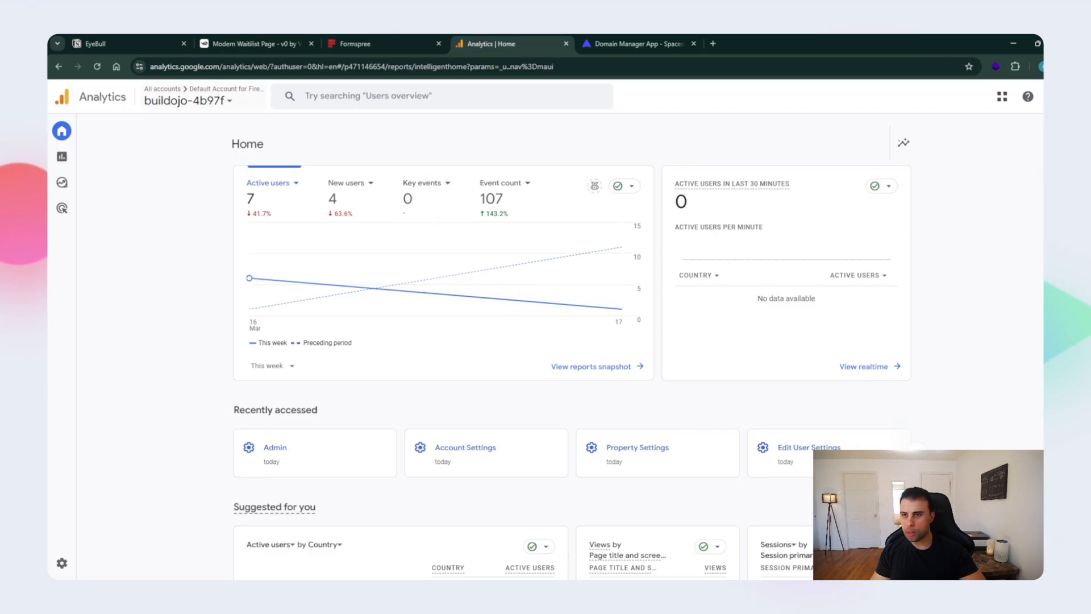
pyautogui.moveTo(62, 363)
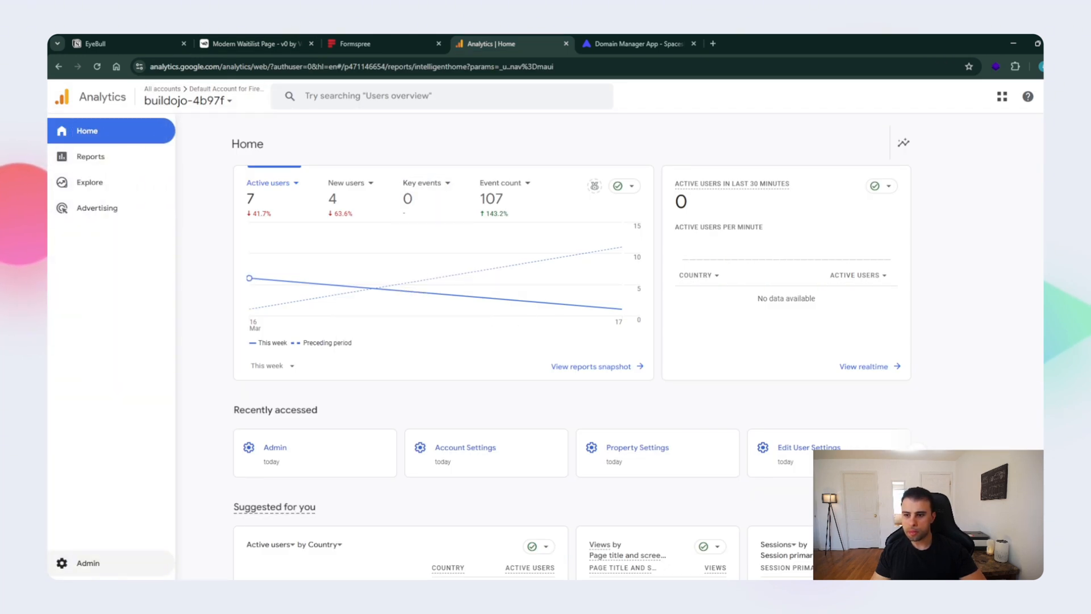
pyautogui.click(86, 563)
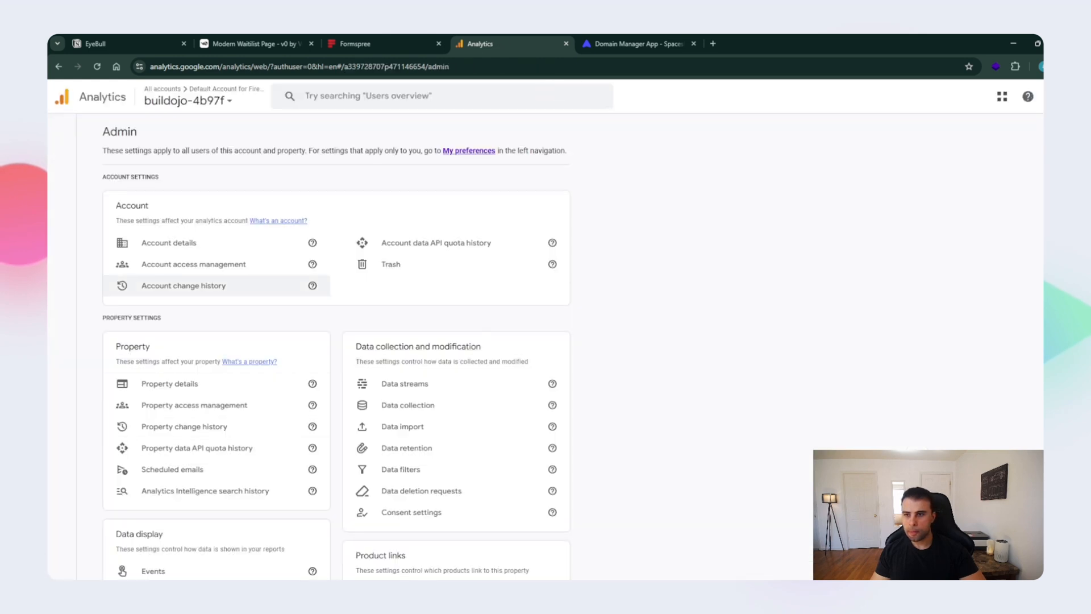
pyautogui.click(116, 131)
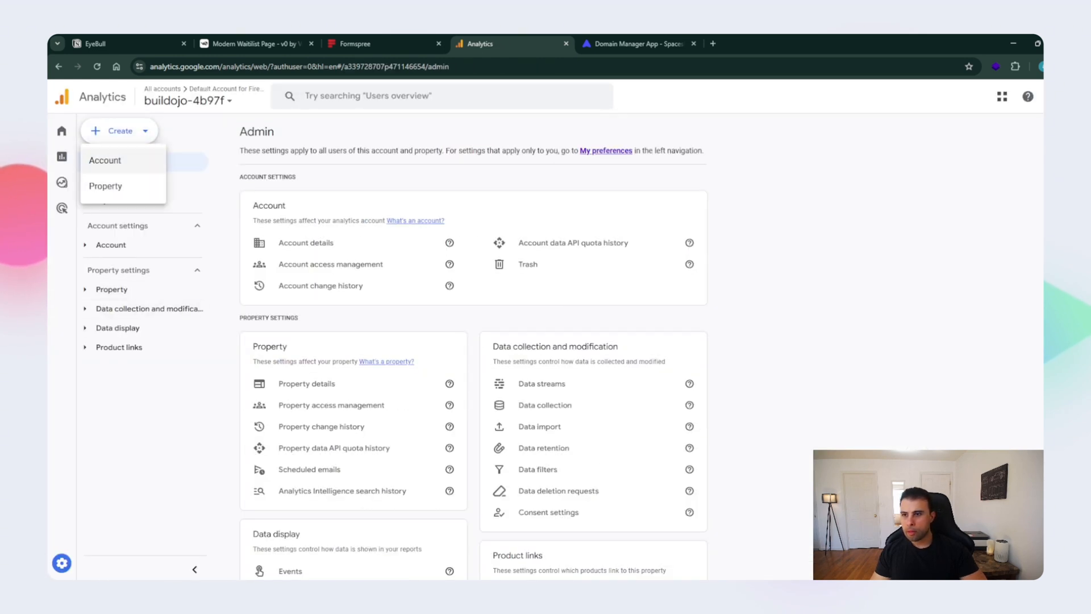
pyautogui.click(108, 160)
# - Name the new Analytics account "Eyebull" and continue to property creation with the default data sharing settings
pyautogui.click(243, 338)
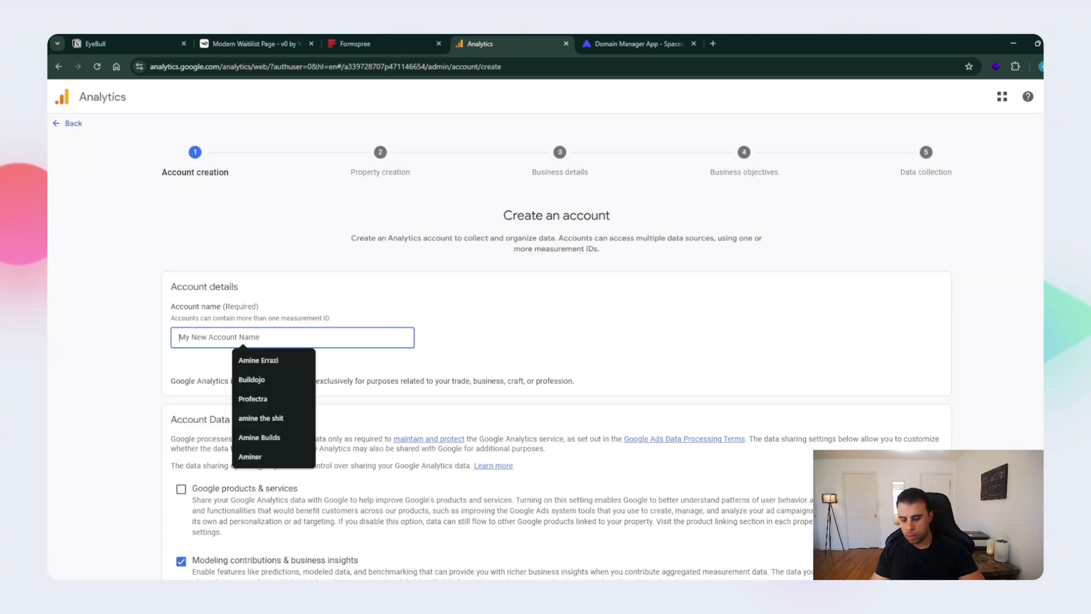
pyautogui.write('S')
pyautogui.press('BackSpace')
pyautogui.write('Eye')
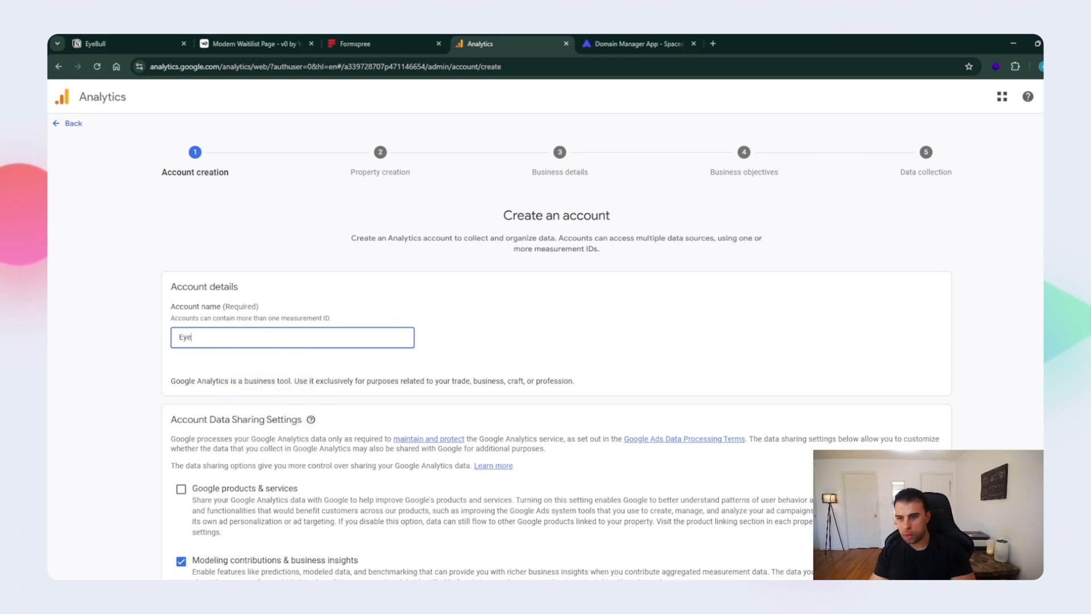
pyautogui.write('bull Sa')
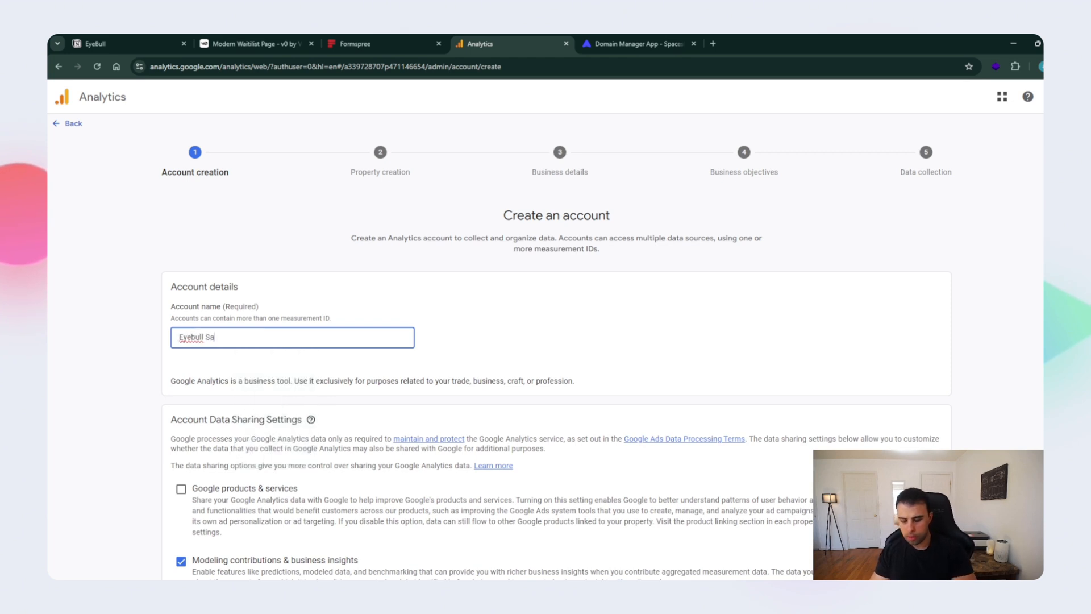
pyautogui.scroll(-4, 546, 341)
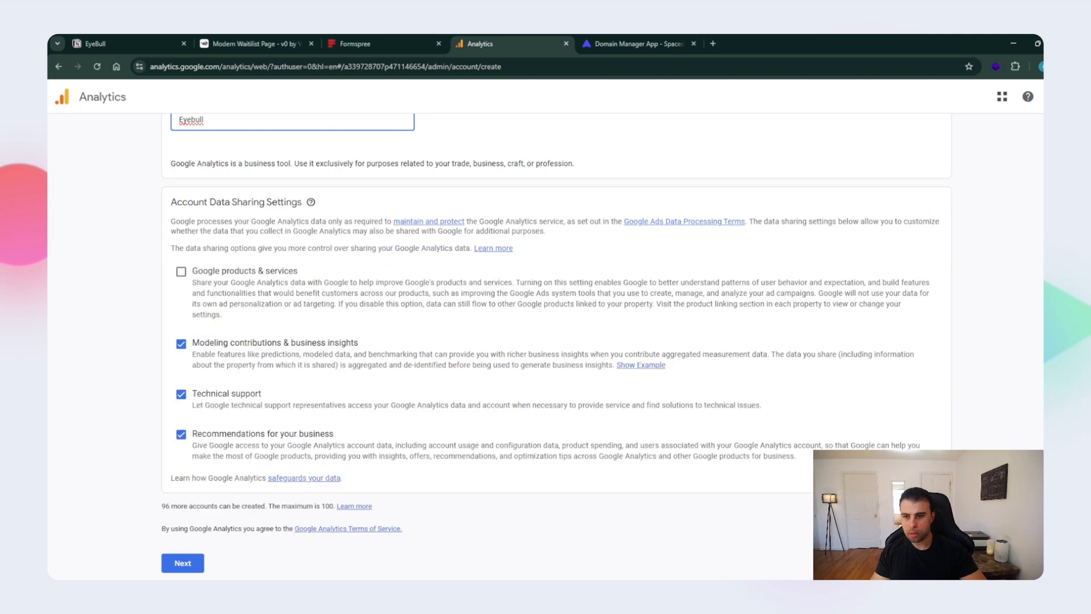
pyautogui.click(183, 563)
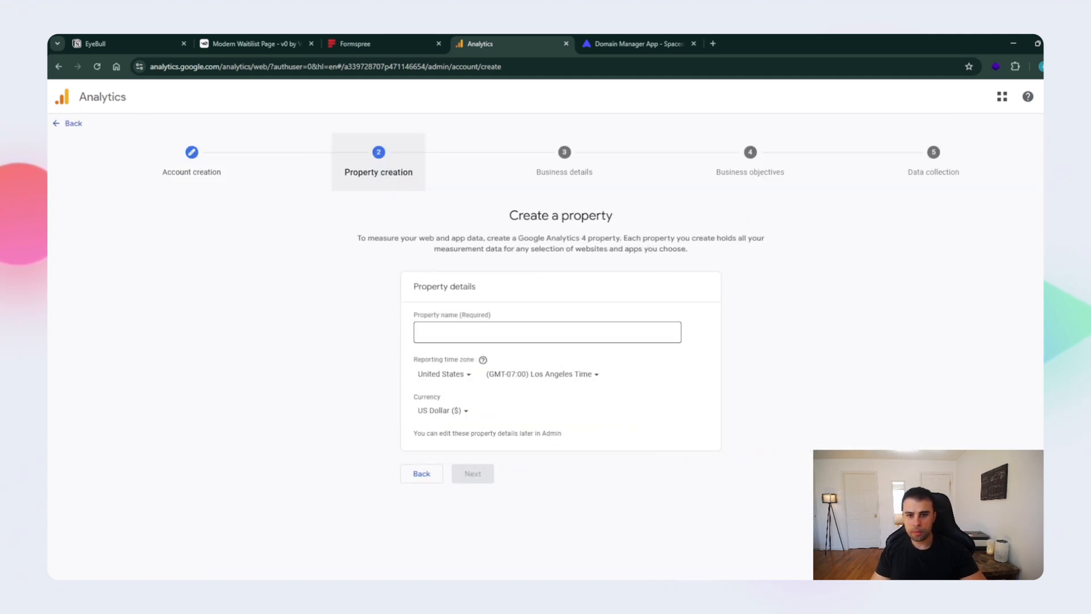
# - Name the property "Eyebull Sandbox" and continue to the business details
pyautogui.click(547, 332)
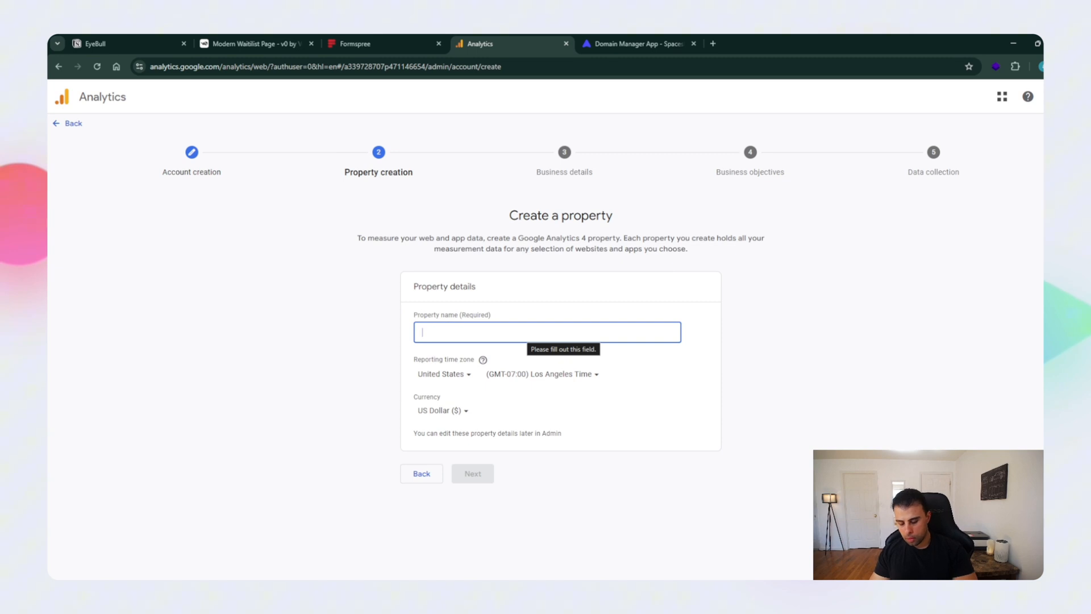
pyautogui.write('Eyebull S')
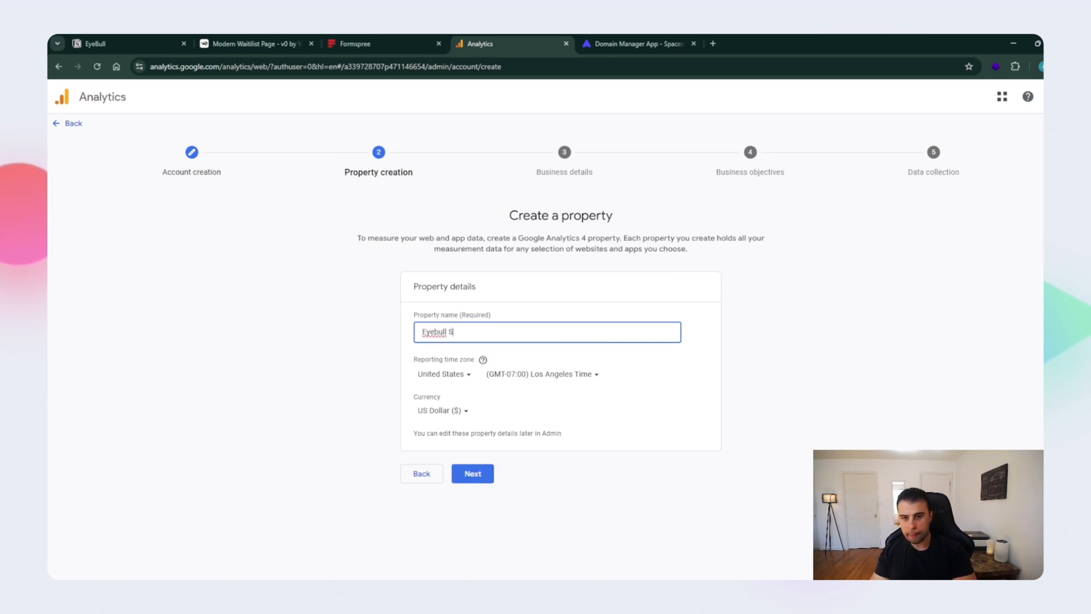
pyautogui.write('andbox')
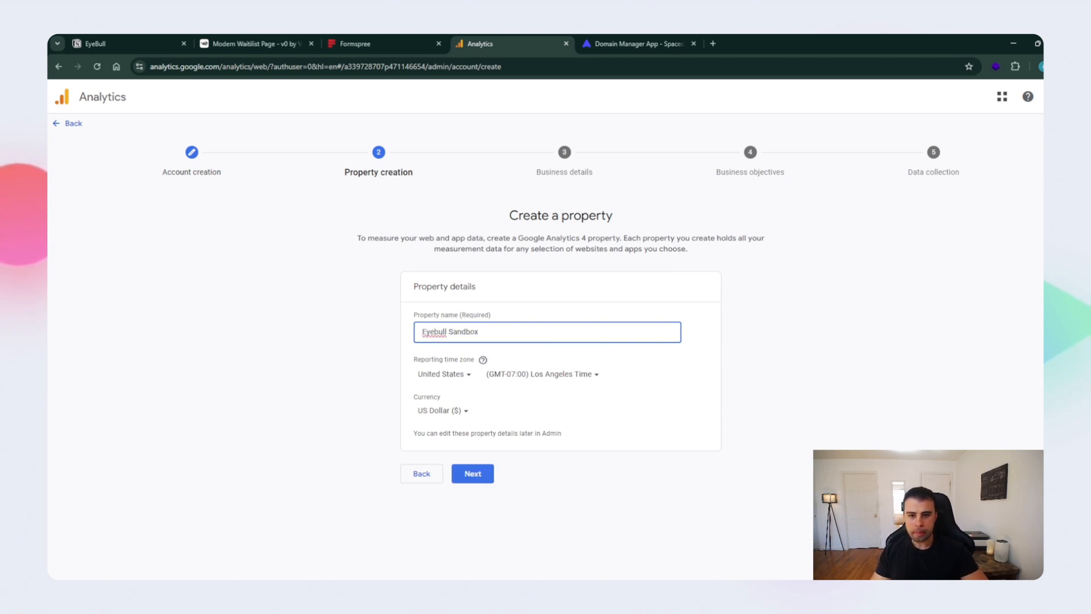
pyautogui.click(473, 474)
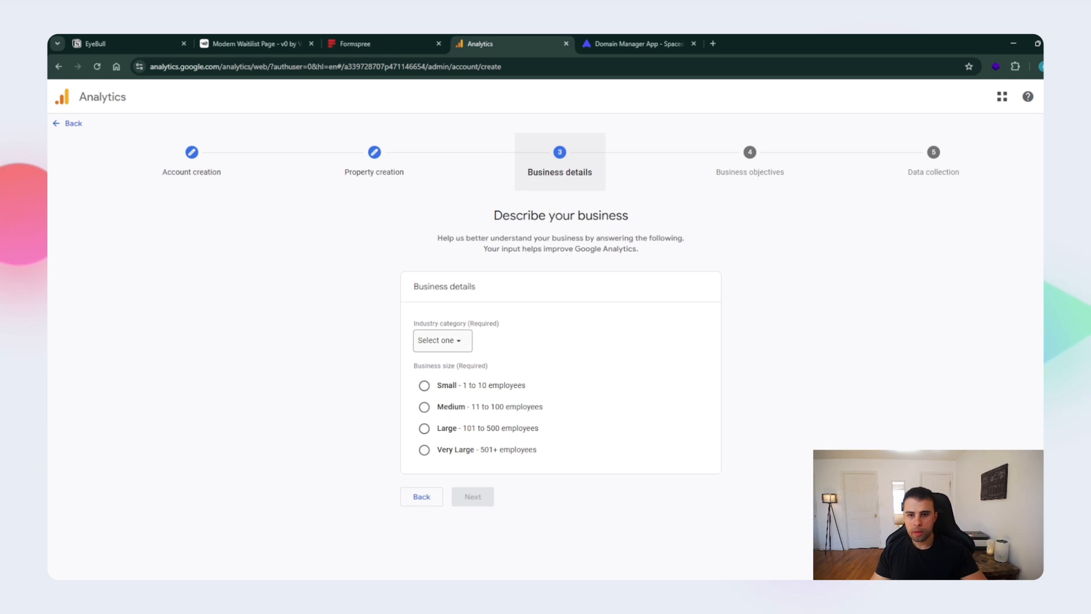
# - Set the industry category to Other Business Activity and the business size to Small, and continue to the business objectives
pyautogui.click(443, 340)
pyautogui.scroll(-10, 484, 520)
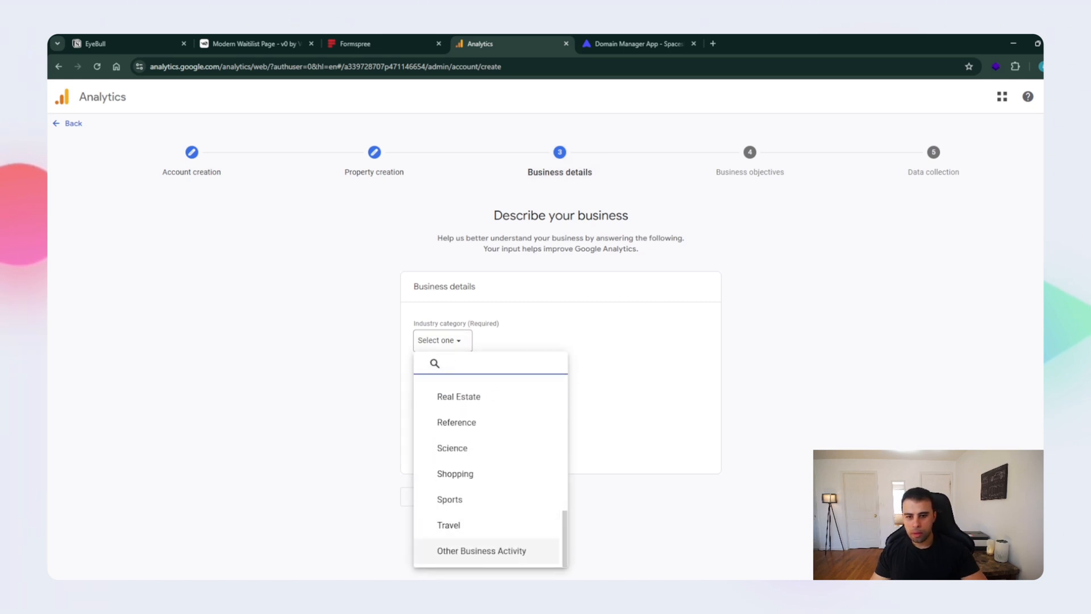
pyautogui.click(481, 550)
pyautogui.click(424, 386)
pyautogui.click(472, 496)
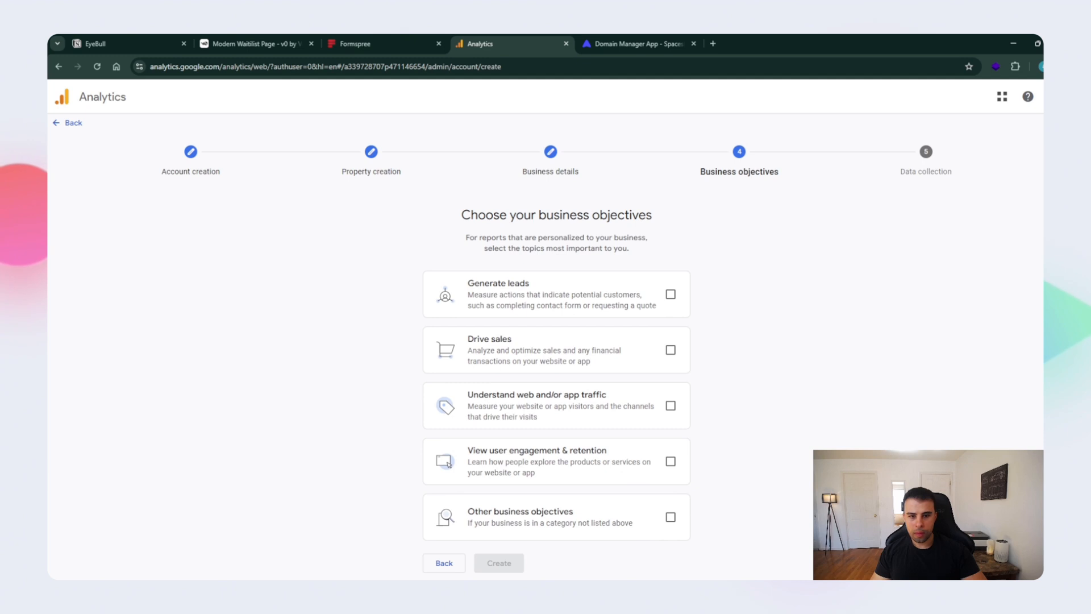
# - Choose Other business objectives and create the account, accepting the Terms of Service and the Data Processing Terms
pyautogui.click(671, 517)
pyautogui.click(499, 562)
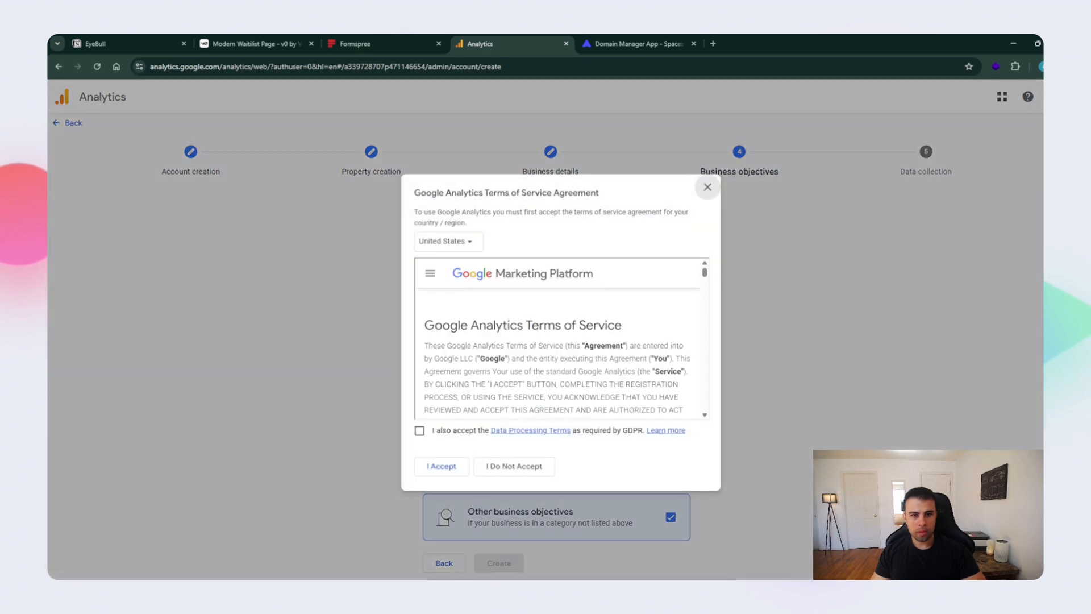
pyautogui.click(419, 431)
pyautogui.click(441, 466)
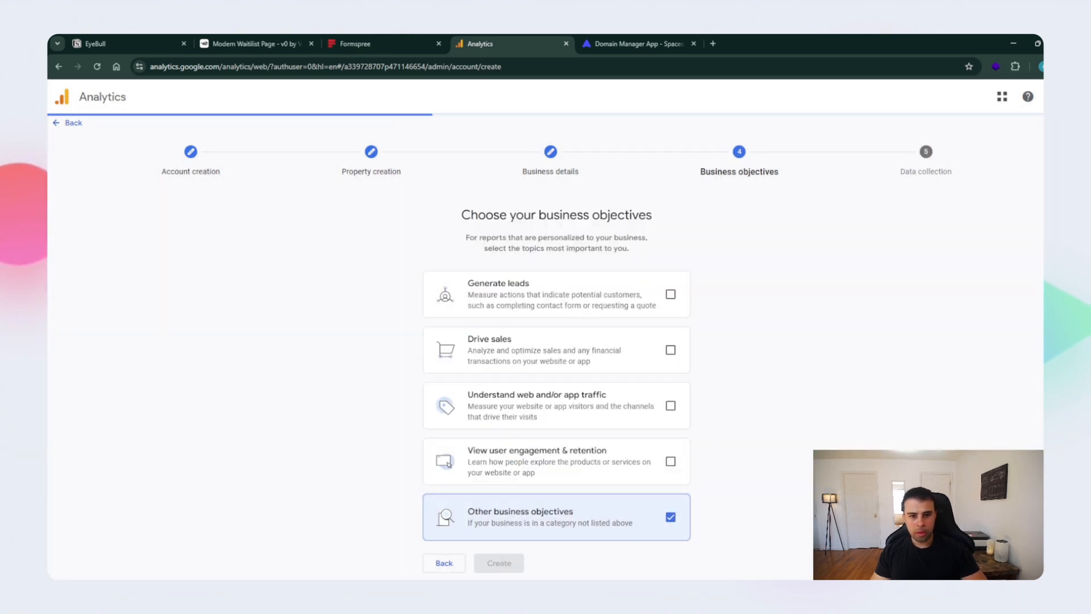
pyautogui.click(301, 322)
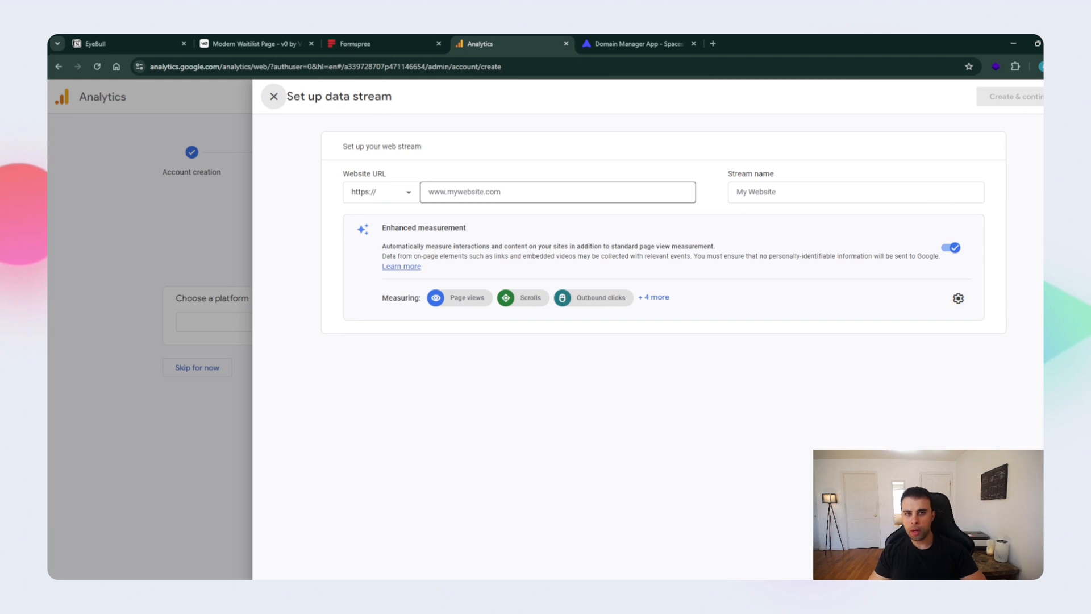
pyautogui.click(558, 192)
pyautogui.write('eyeb')
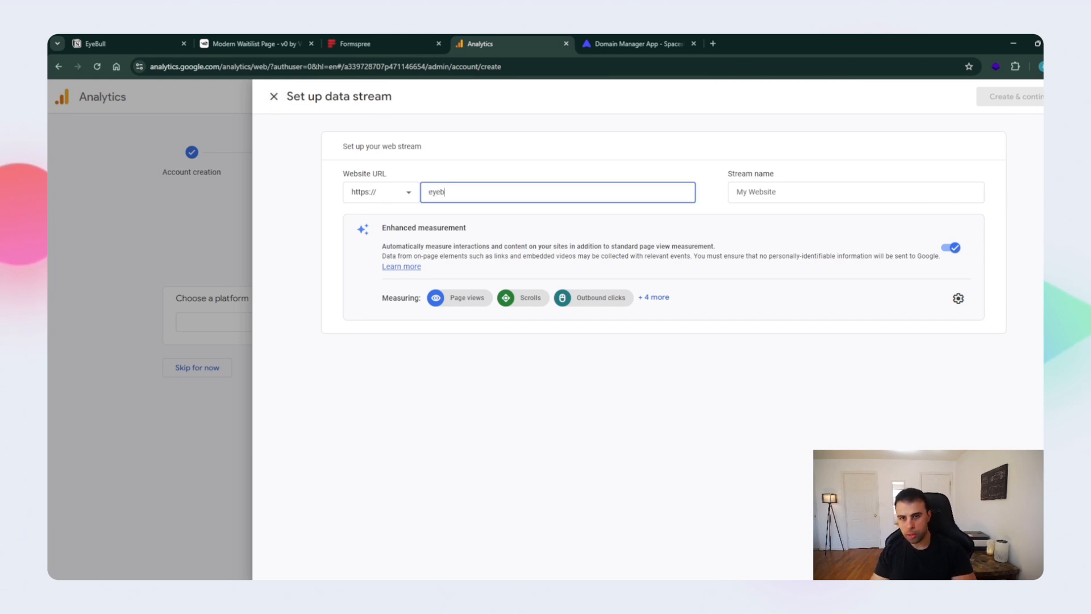
pyautogui.write('ull.xyz')
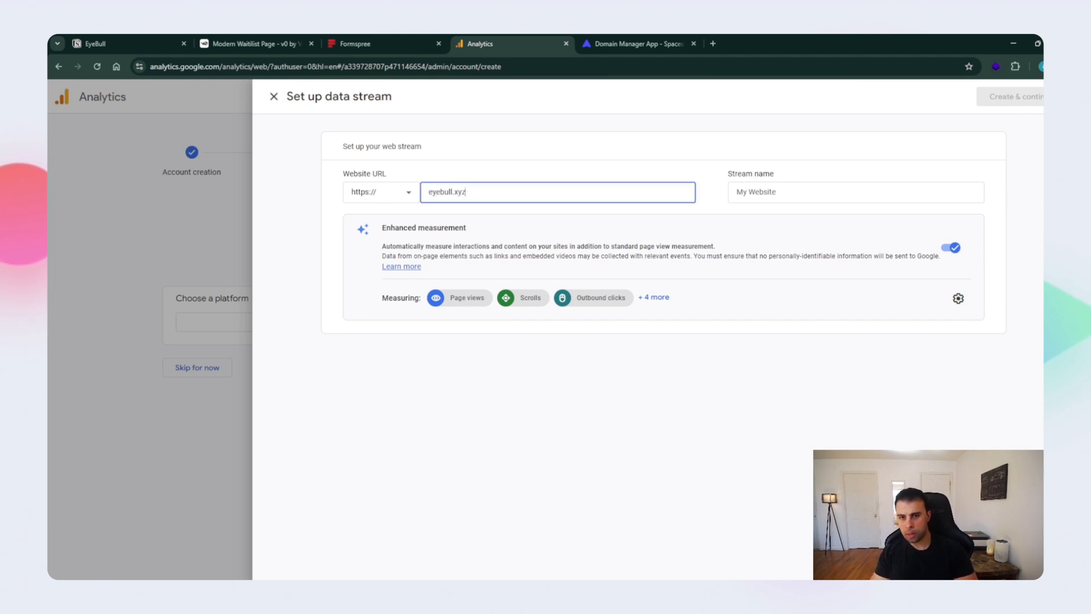
pyautogui.write('www.')
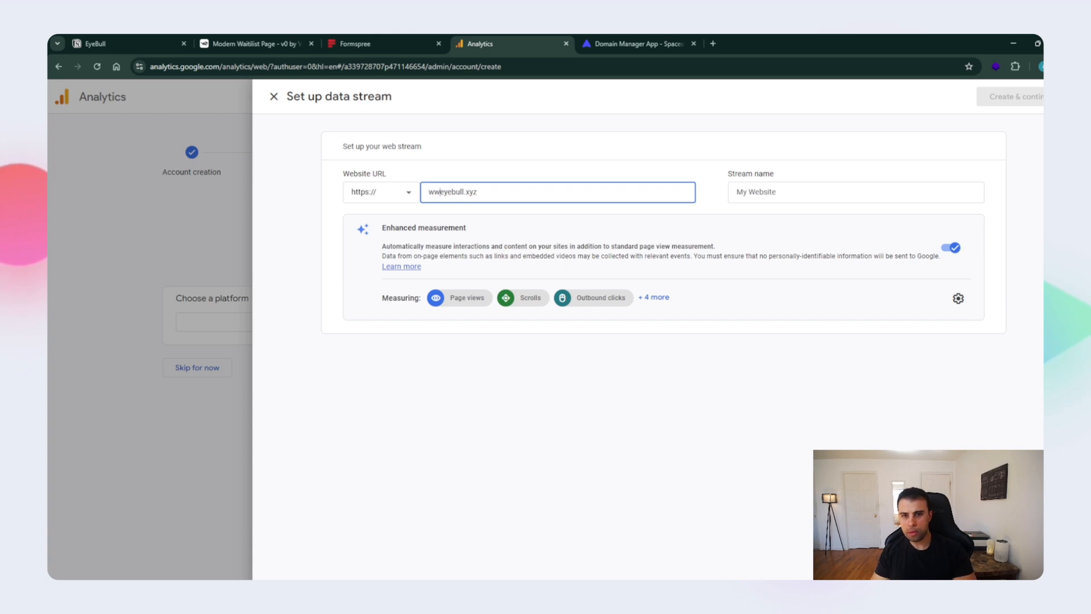
pyautogui.hotkey('ctrl', 'a')
pyautogui.press('End')
pyautogui.press('Tab')
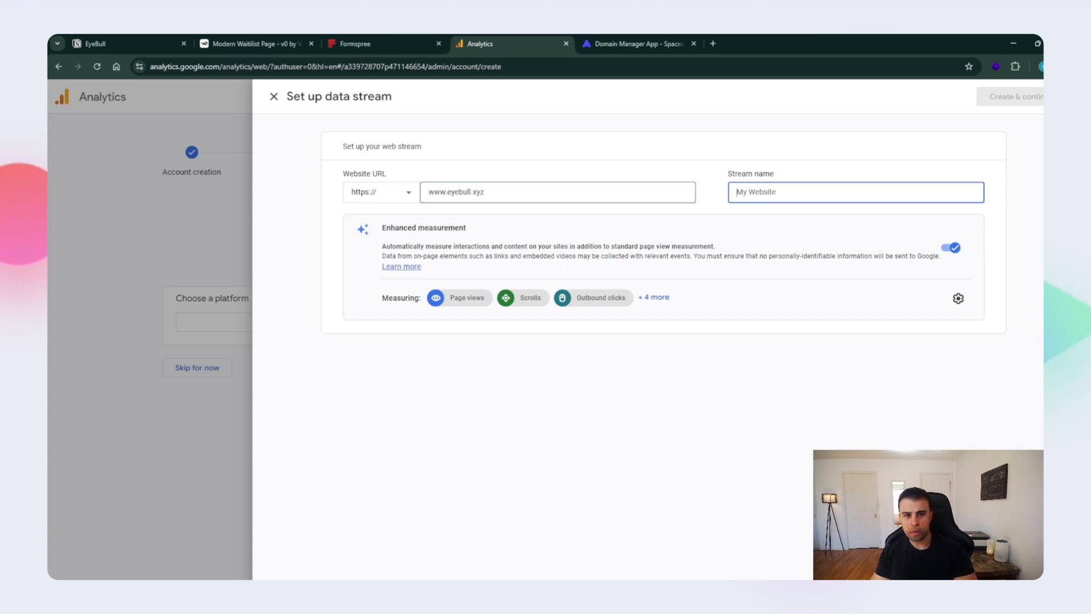
pyautogui.write('Ey')
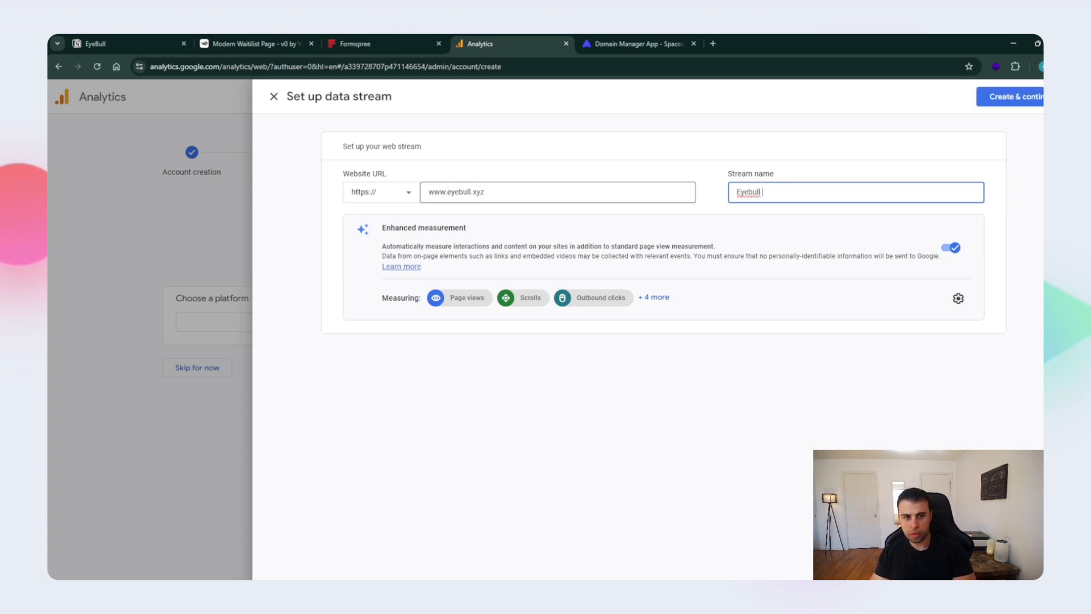
pyautogui.write('ebullStream')
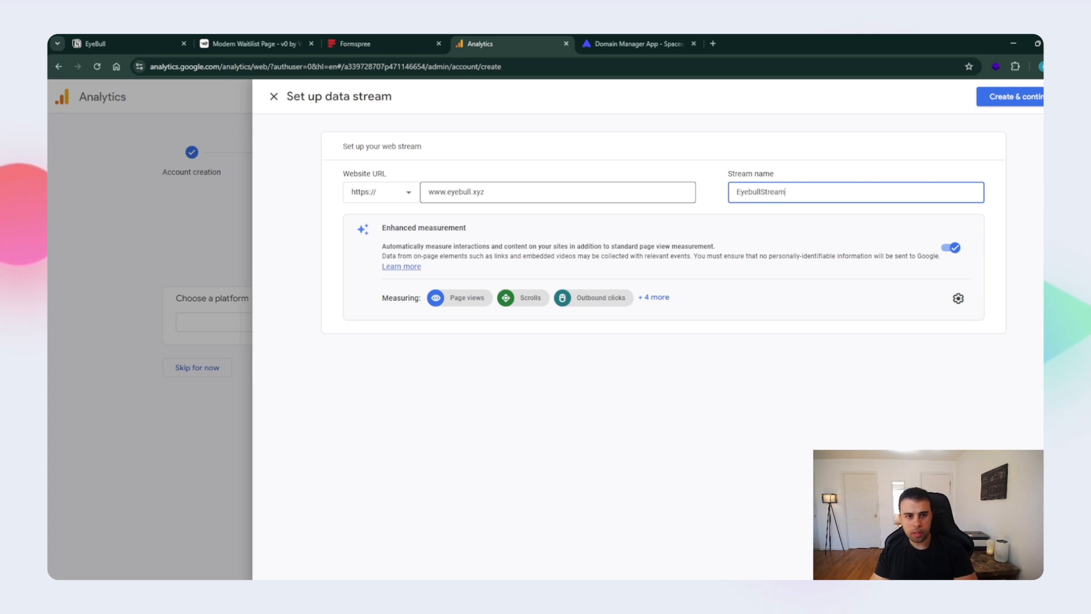
# - Check v0's progress and close the Domain Manager page, and create the EyebullStream data stream in Google Analytics
pyautogui.click(256, 44)
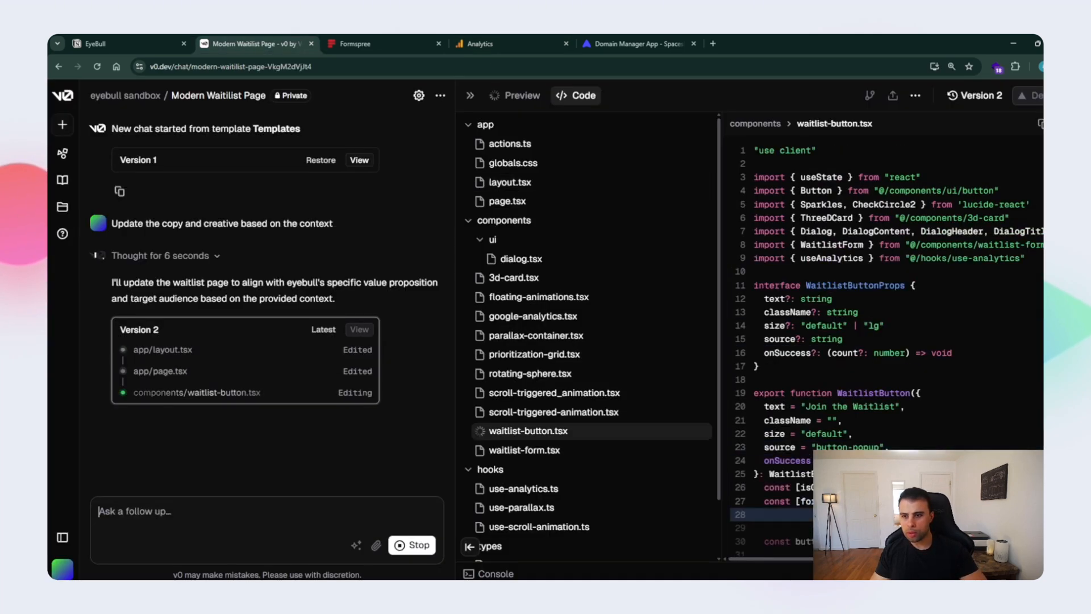
pyautogui.click(693, 44)
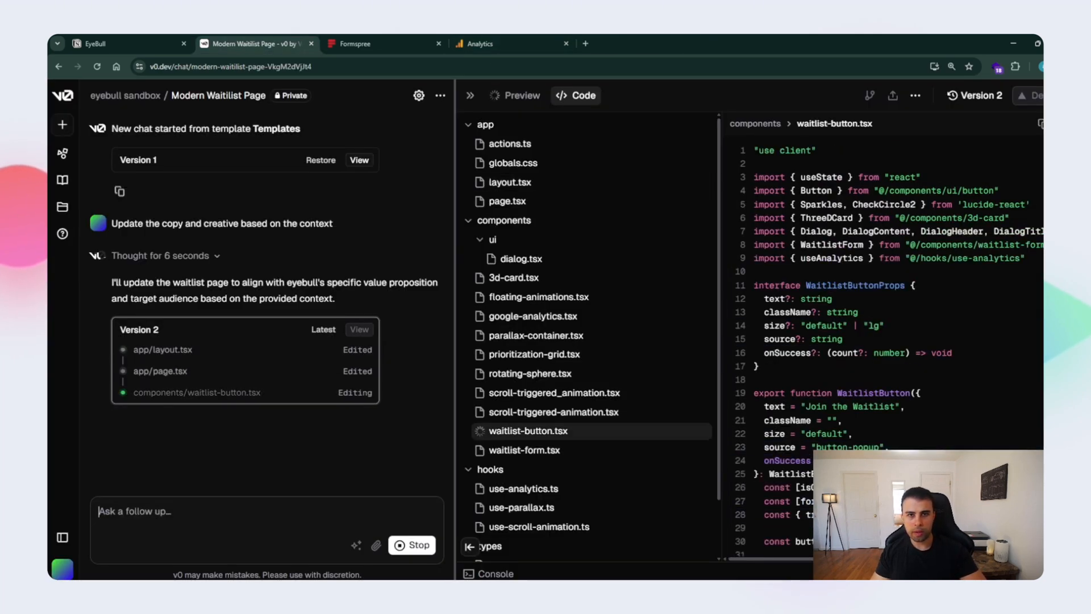
pyautogui.click(512, 43)
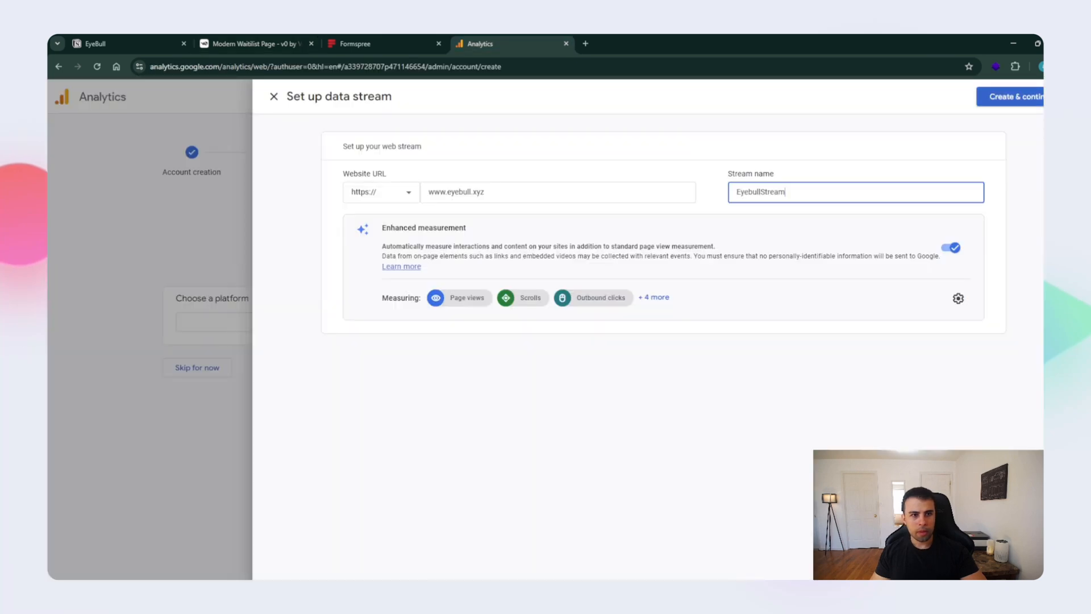
pyautogui.click(1011, 96)
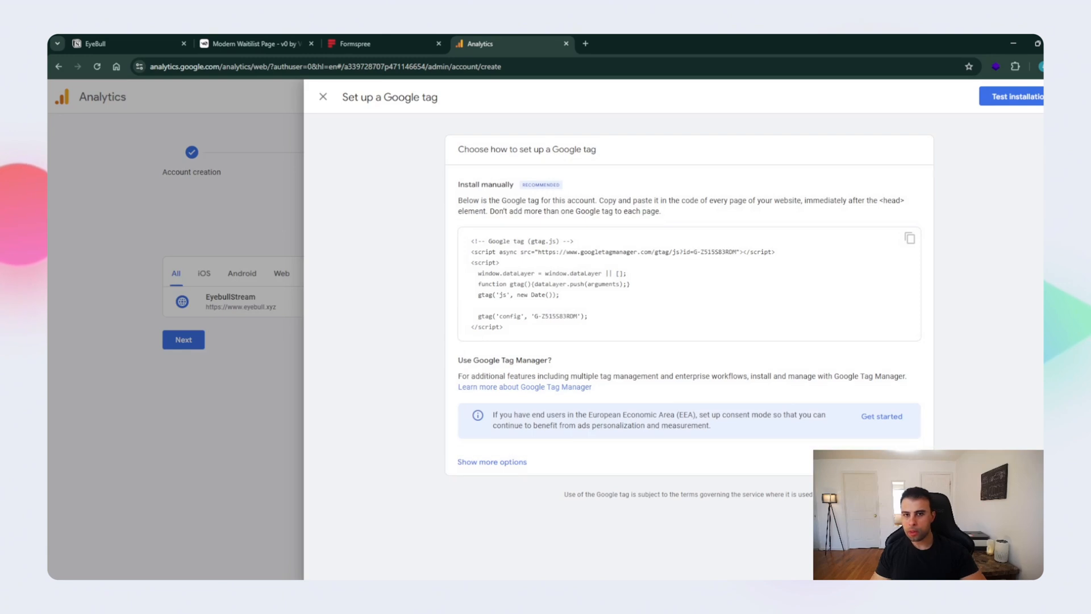
# - Copy the Waitlist form's ID from its Formspree endpoint URL and enter it as the FORMSPREE_FORM_ID value in v0
pyautogui.click(385, 44)
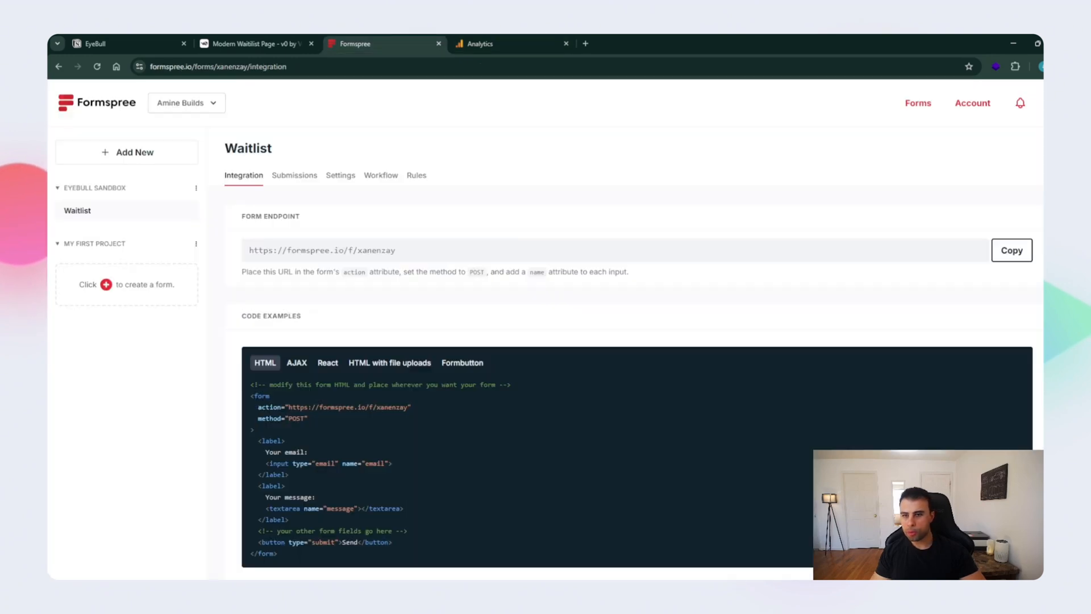
pyautogui.click(250, 44)
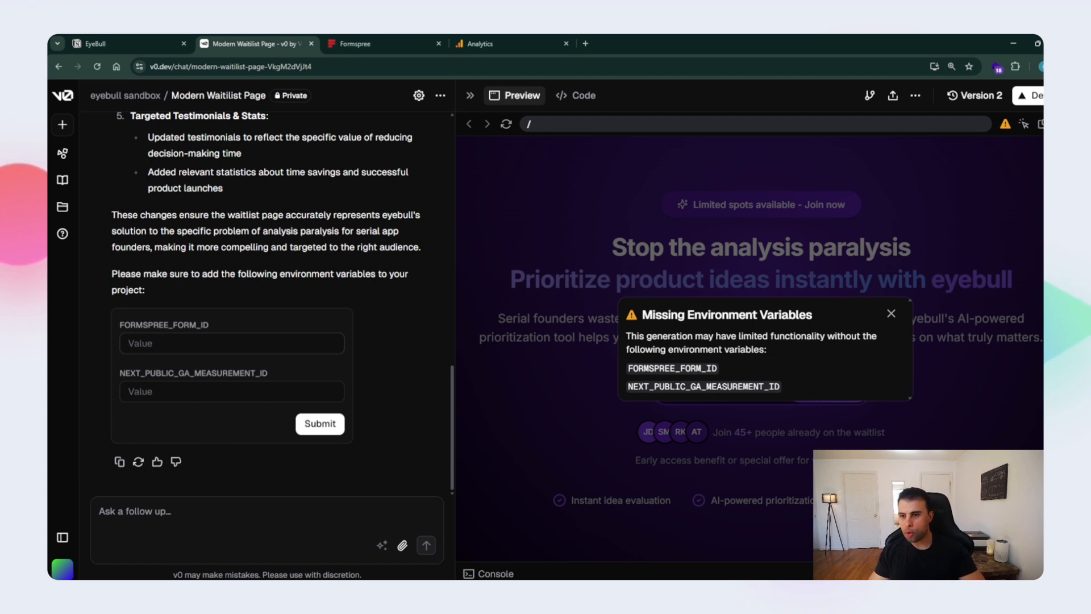
pyautogui.click(364, 44)
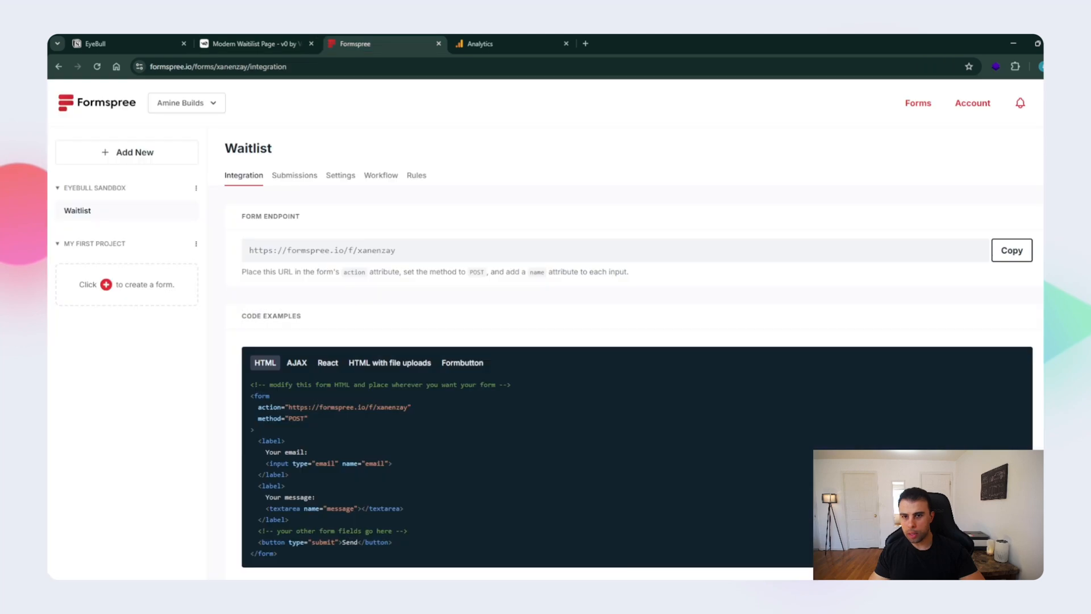
pyautogui.moveTo(357, 250); pyautogui.dragTo(395, 250)
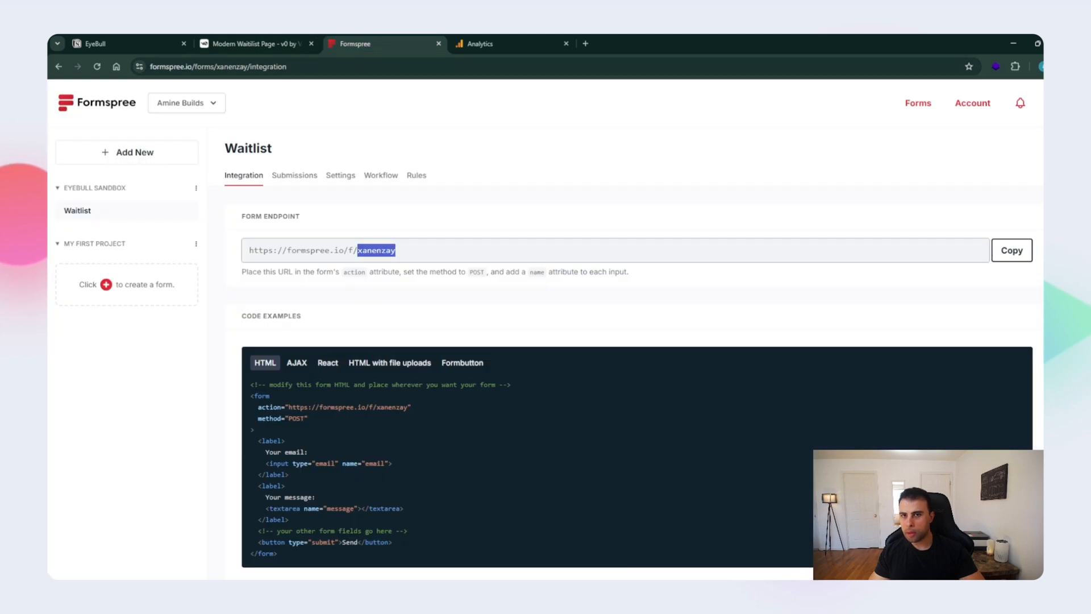
pyautogui.hotkey('ctrl', 'c')
pyautogui.click(255, 44)
pyautogui.hotkey('ctrl', 'v')
# - Copy the measurement ID from the Google Analytics tag code, enter it as NEXT_PUBLIC_GA_MEASUREMENT_ID in v0, and submit the environment variables
pyautogui.click(480, 44)
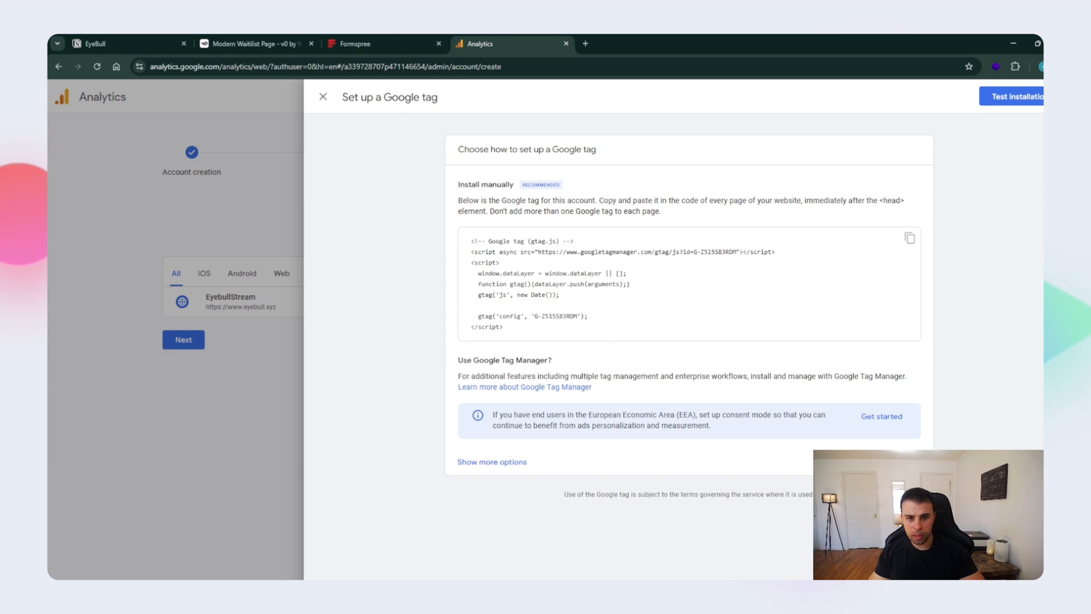
pyautogui.moveTo(534, 316); pyautogui.dragTo(566, 316)
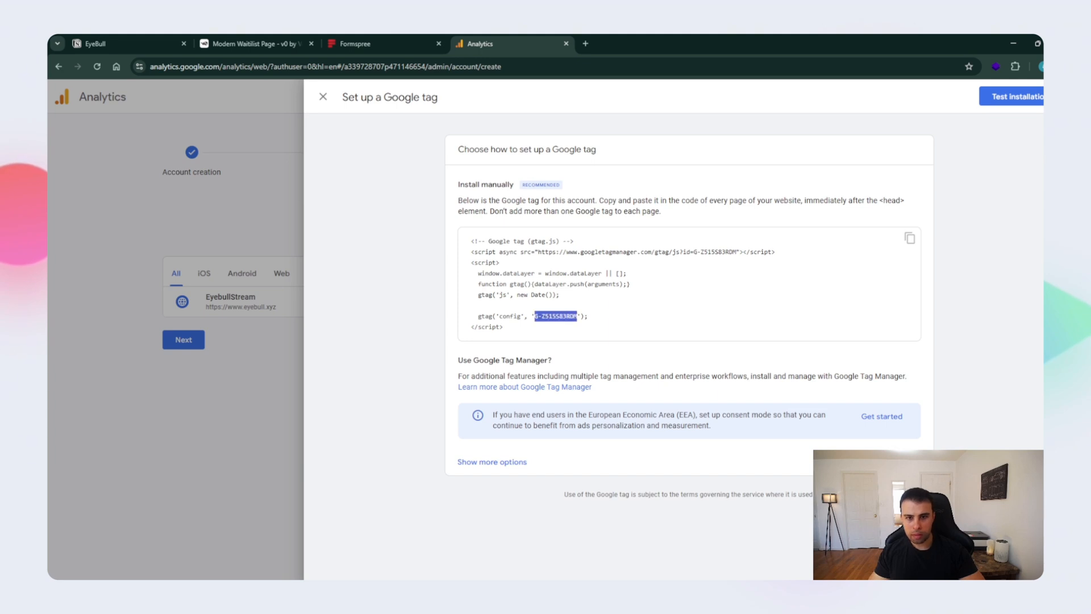
pyautogui.click(255, 43)
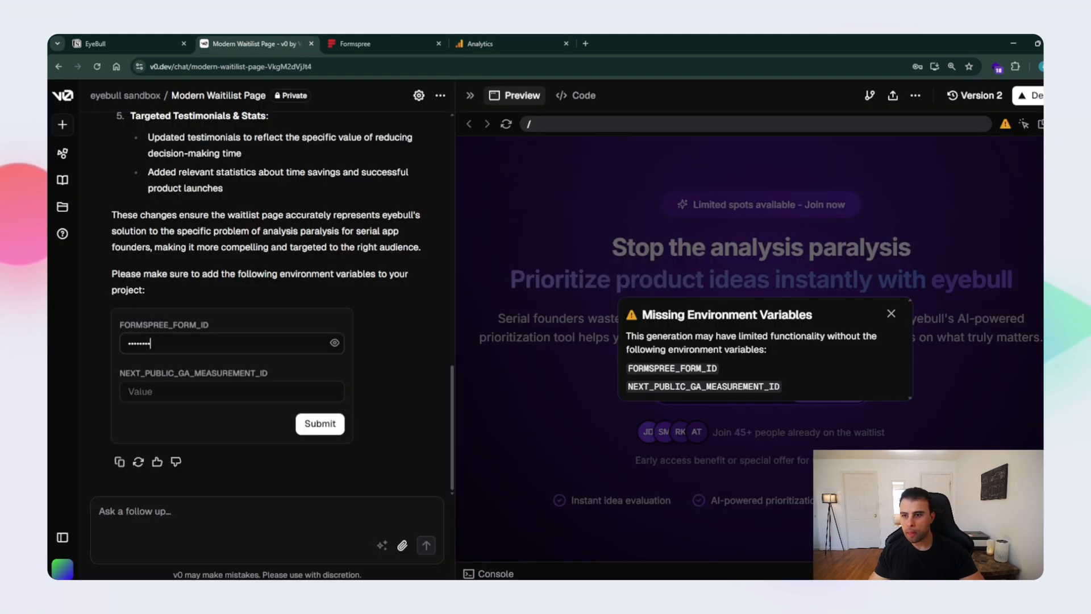
pyautogui.click(232, 391)
pyautogui.hotkey('ctrl', 'v')
pyautogui.click(320, 424)
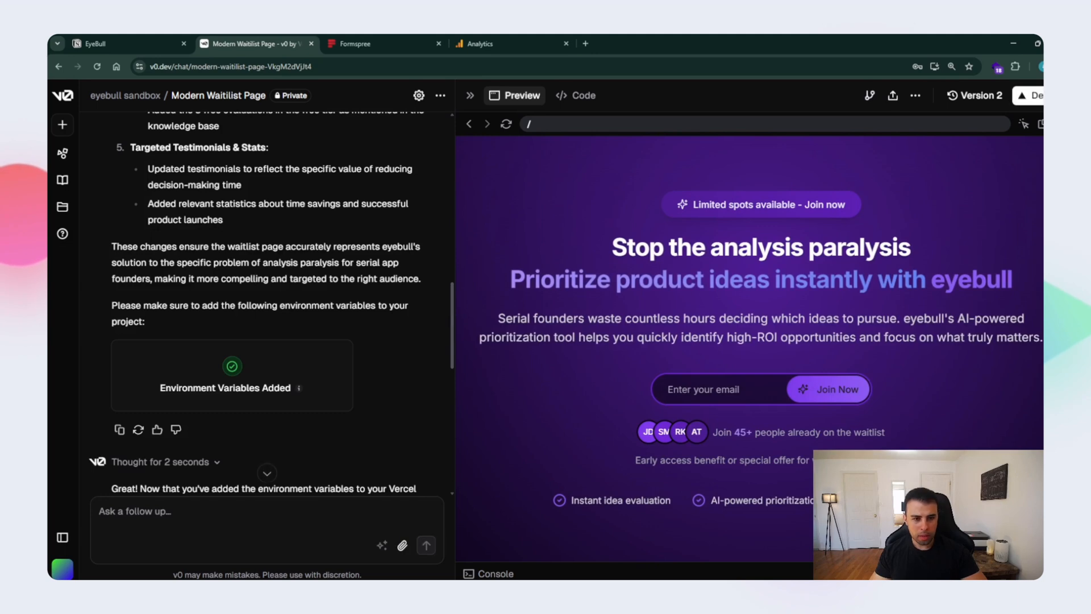
# - Look through the generated waitlist page preview, examining the problem, feature and step sections for leftover placeholder content
pyautogui.scroll(-3, 749, 349)
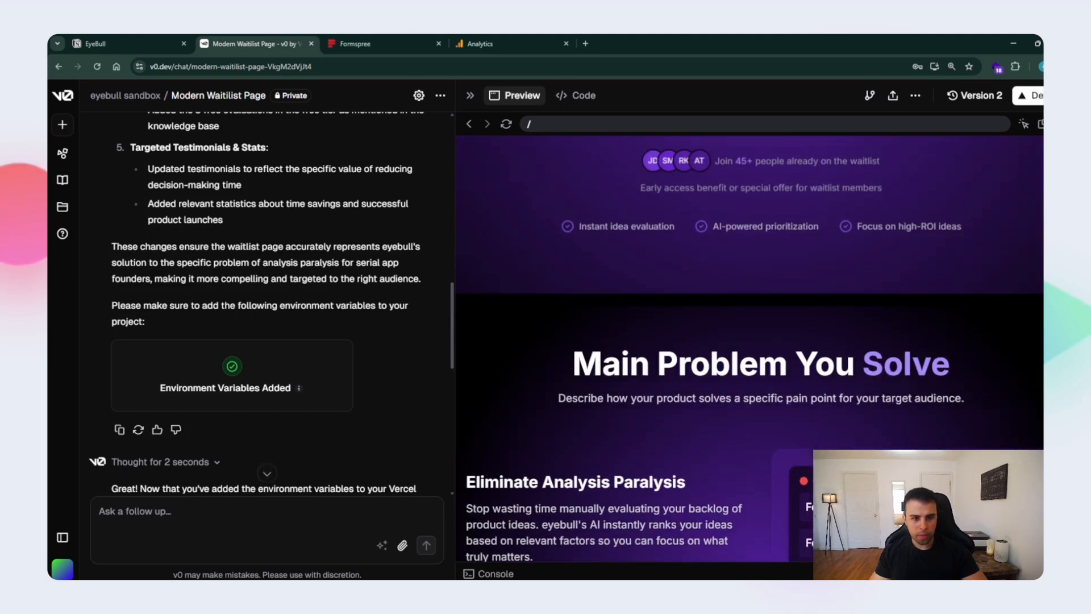
pyautogui.scroll(-2, 750, 349)
pyautogui.scroll(-1, 749, 349)
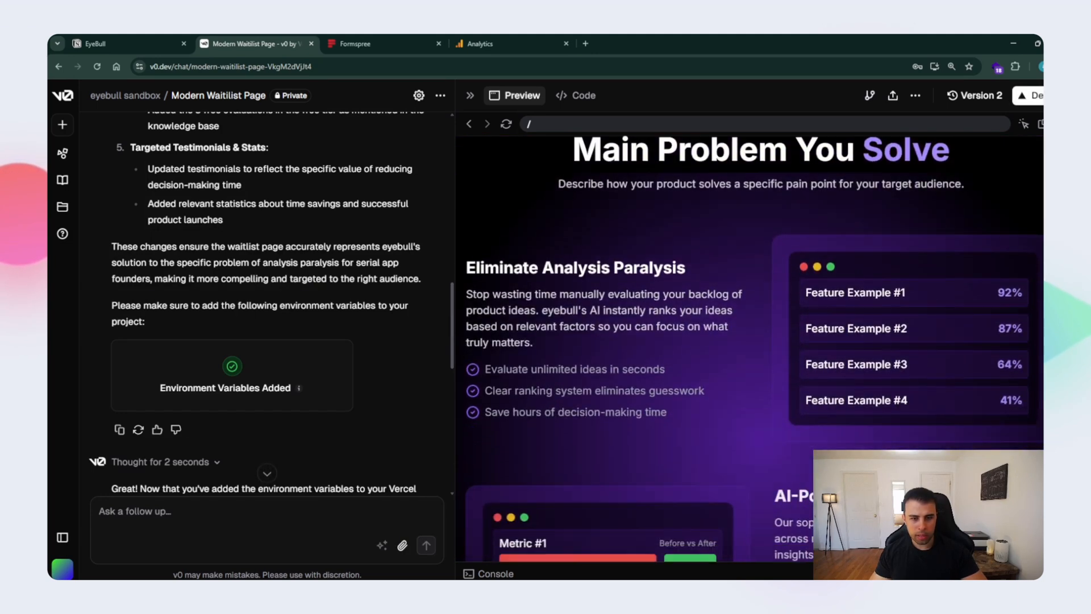
pyautogui.scroll(-4, 749, 349)
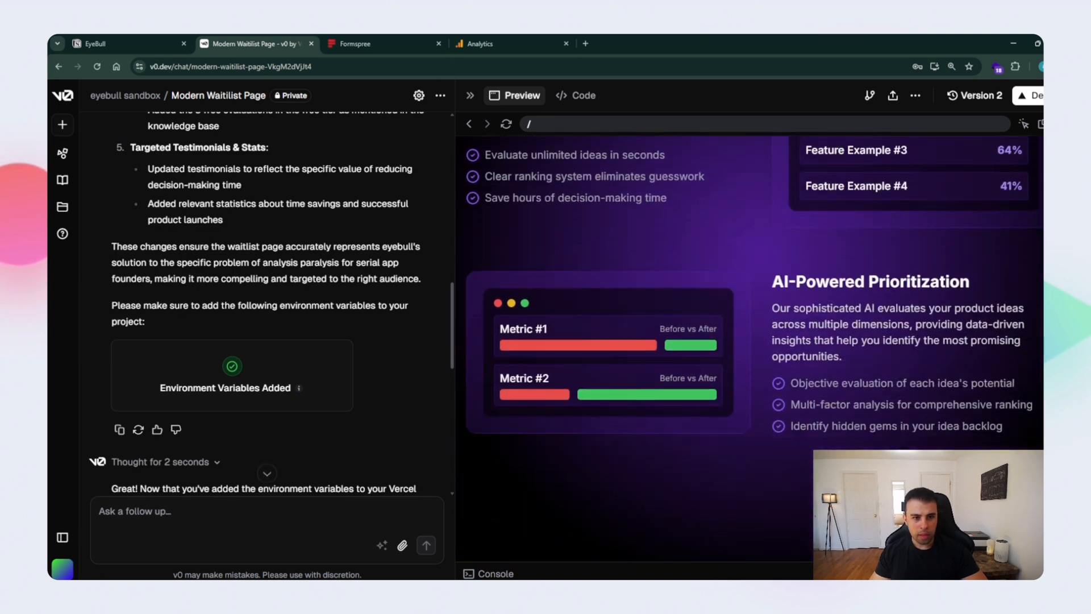
pyautogui.scroll(-12, 749, 349)
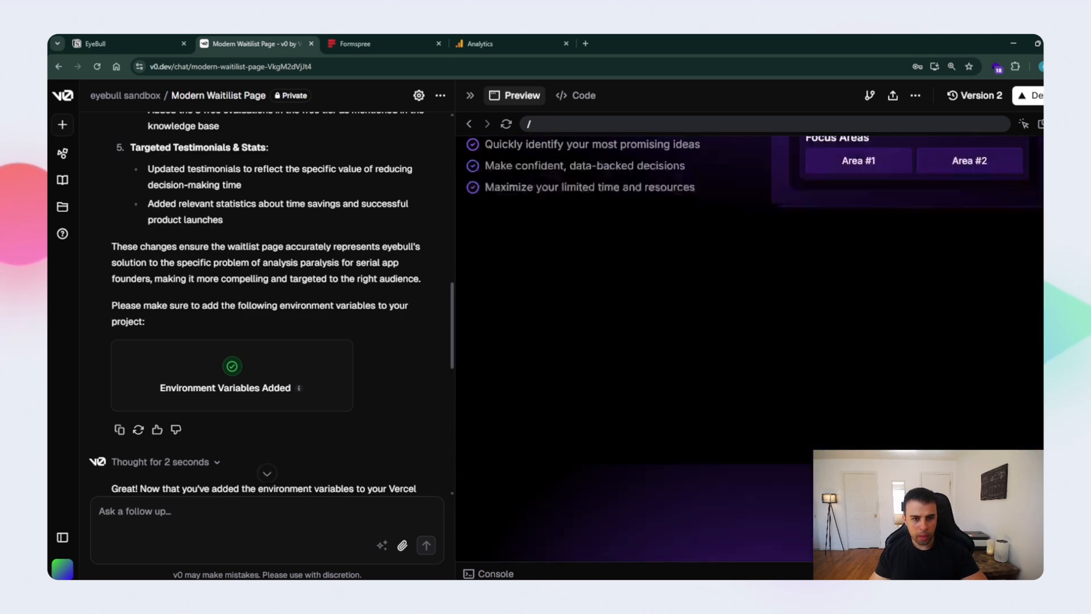
pyautogui.scroll(5, 749, 349)
pyautogui.scroll(4, 749, 349)
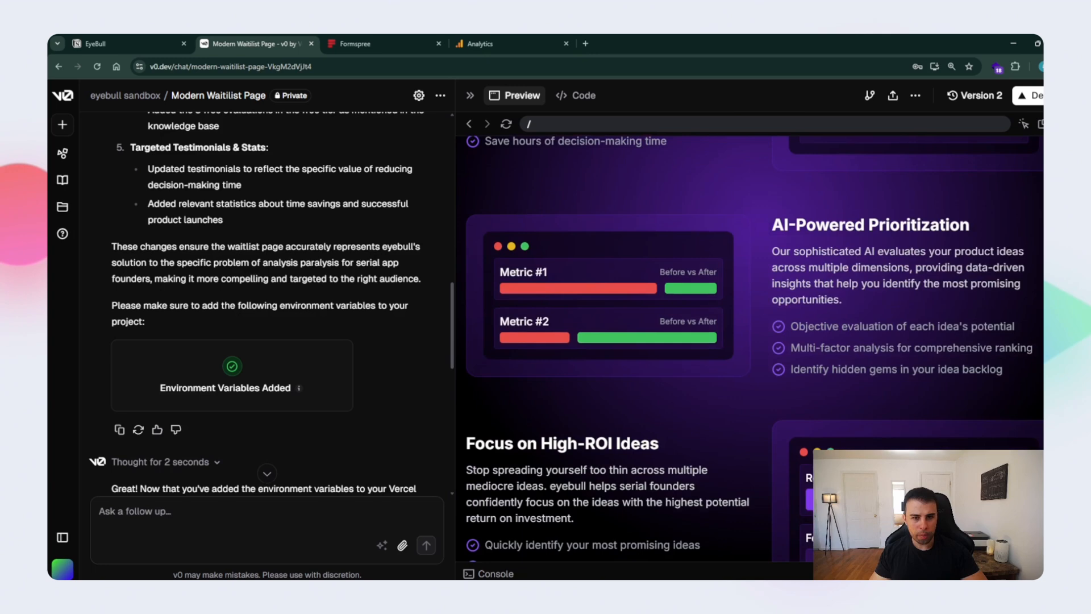
pyautogui.scroll(-14, 749, 349)
pyautogui.scroll(-3, 749, 349)
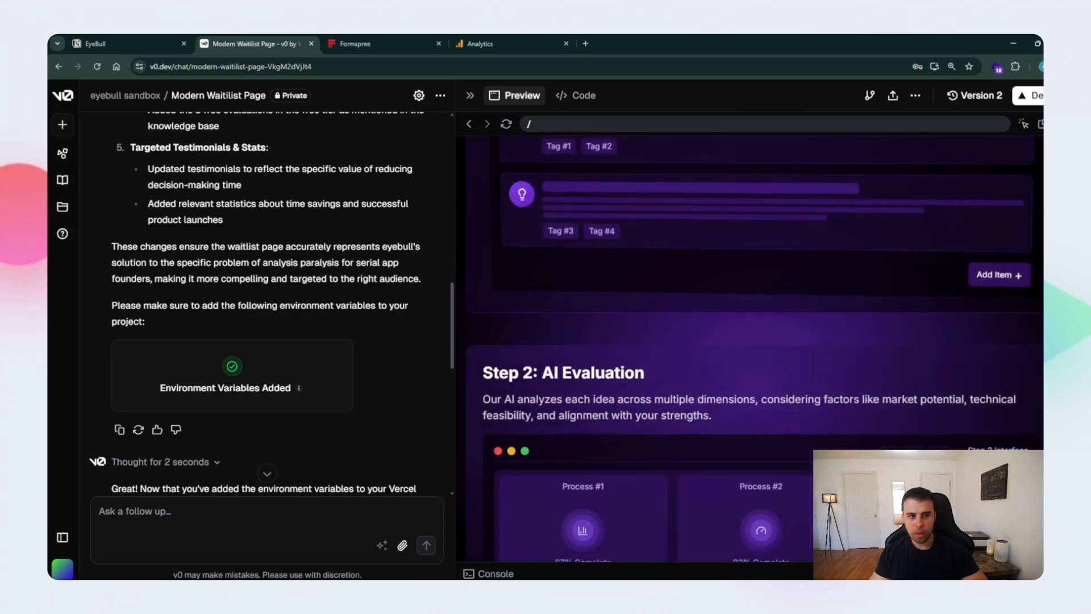
# - Send v0 the follow-up prompt "Update all the creative based on the context"
pyautogui.click(135, 511)
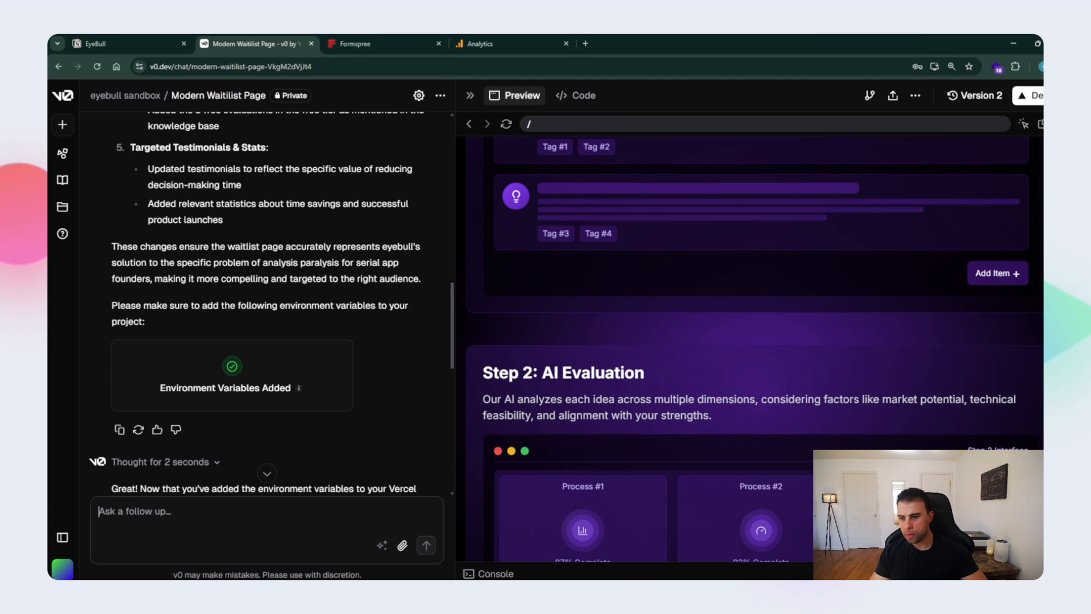
pyautogui.write('U')
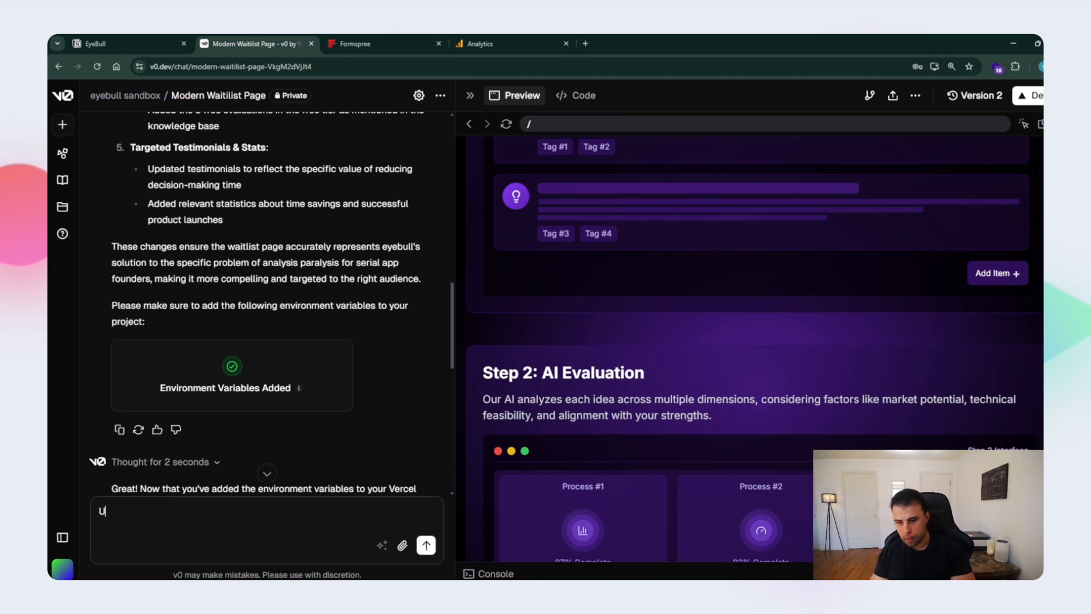
pyautogui.write('pdate the creat')
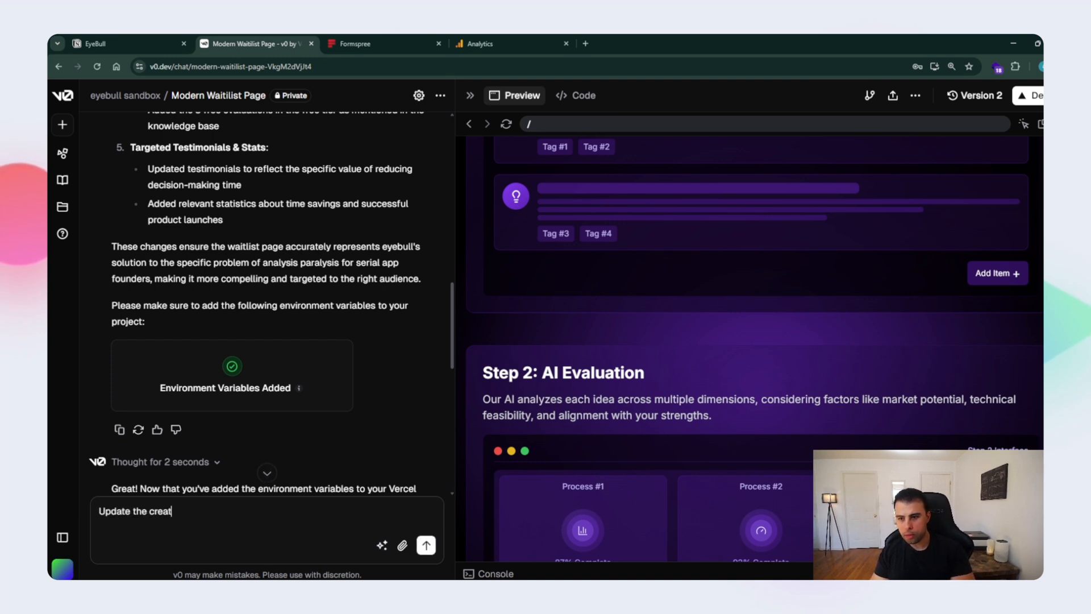
pyautogui.write('ive based on the context')
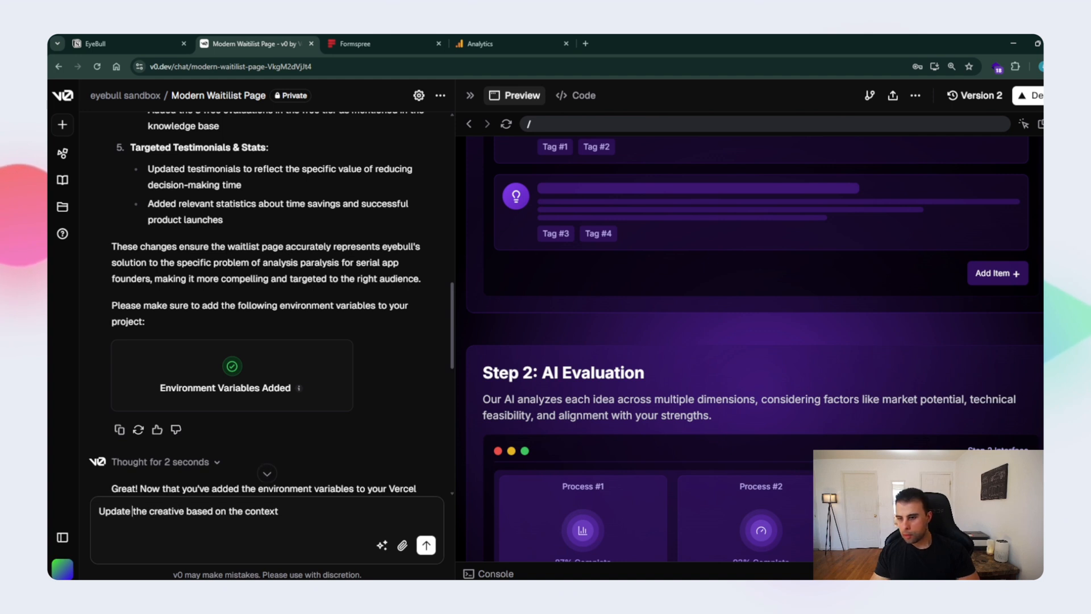
pyautogui.write('all')
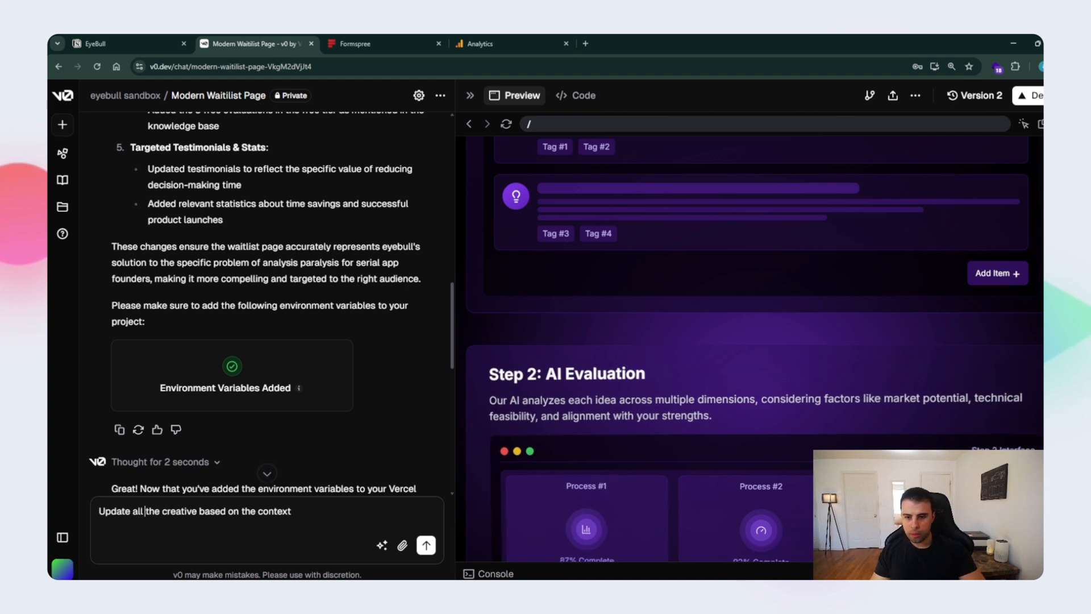
pyautogui.press('Return')
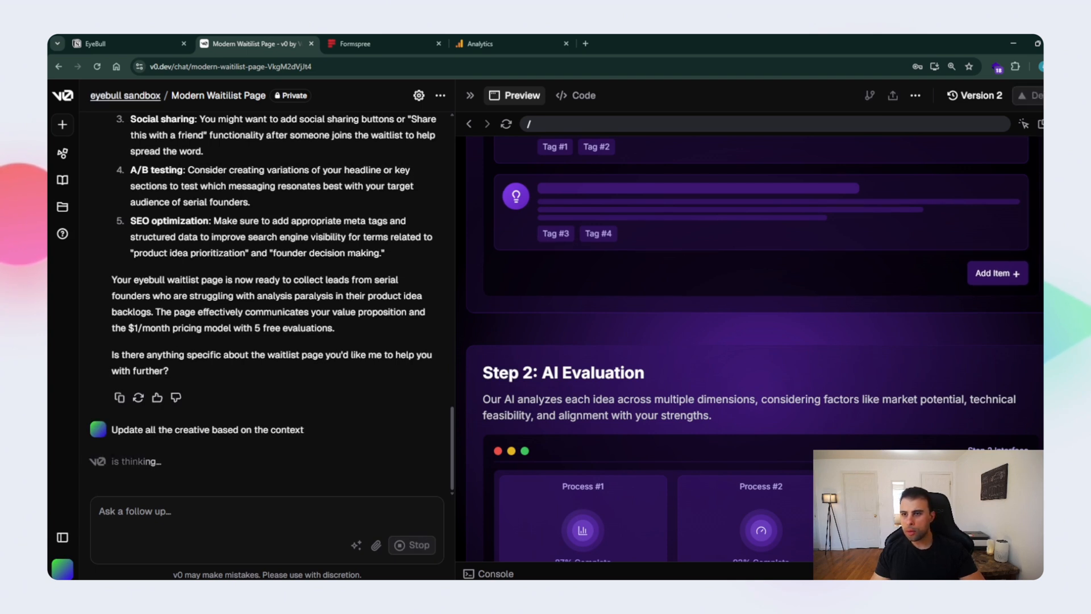
# - Open the eyebull sandbox project in a separate browser tab and review its project settings, from environment variables to sources and instructions
pyautogui.click(126, 95)
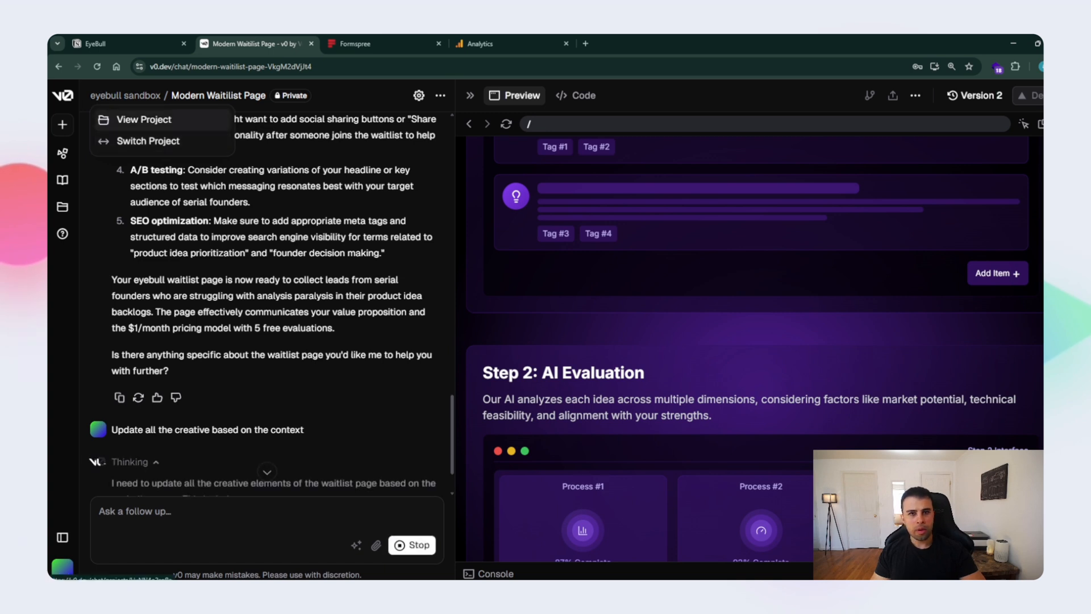
pyautogui.middleClick(143, 120)
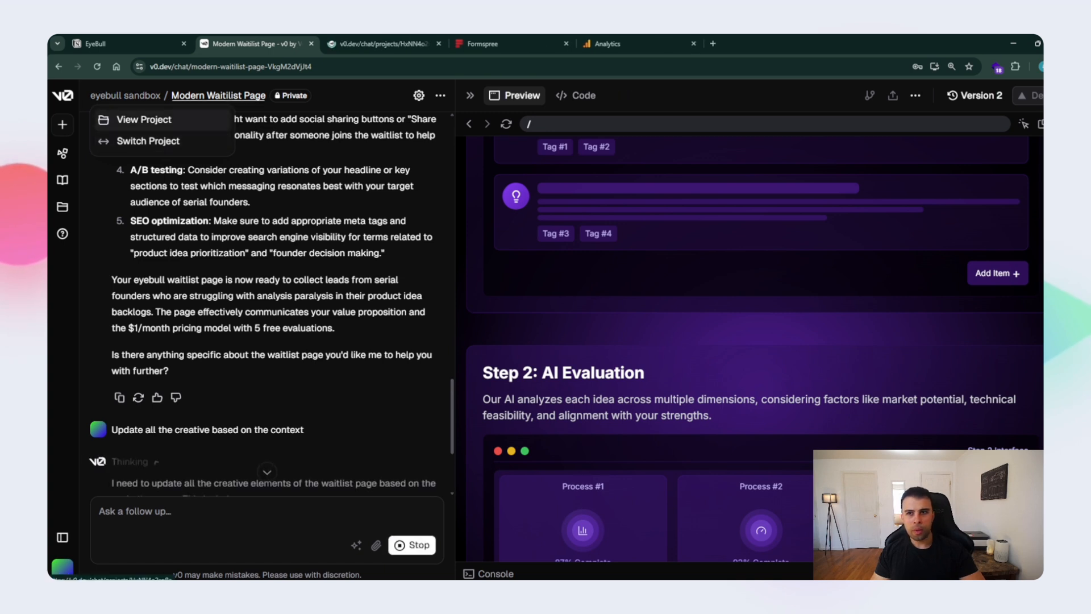
pyautogui.click(375, 43)
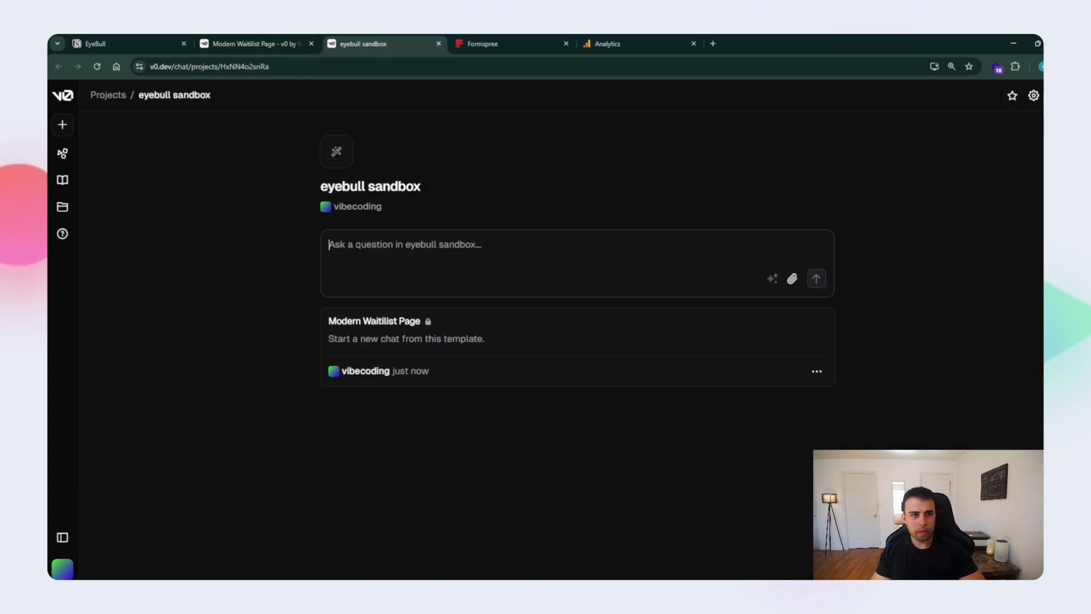
pyautogui.click(1034, 96)
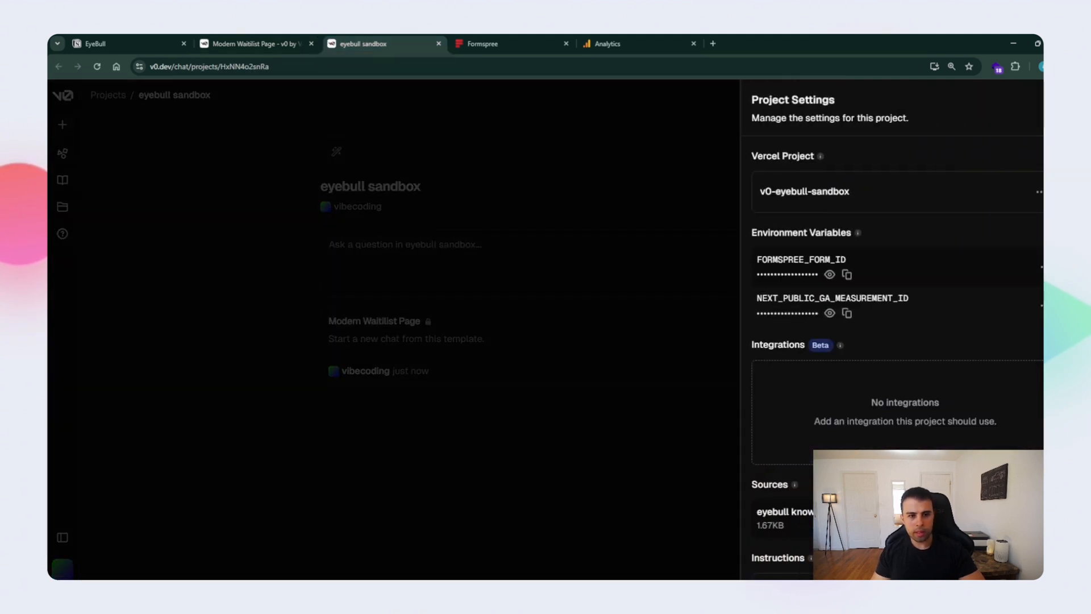
pyautogui.scroll(-3, 892, 341)
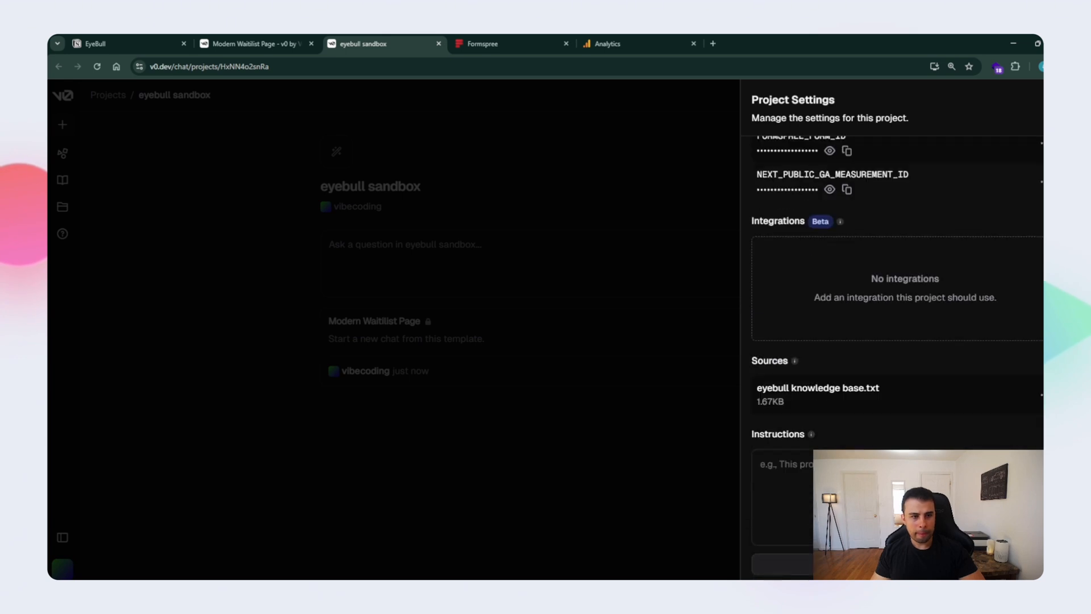
pyautogui.scroll(3, 892, 340)
# - View the linked v0-eyebull-sandbox project on Vercel and open its domain settings
pyautogui.click(1039, 192)
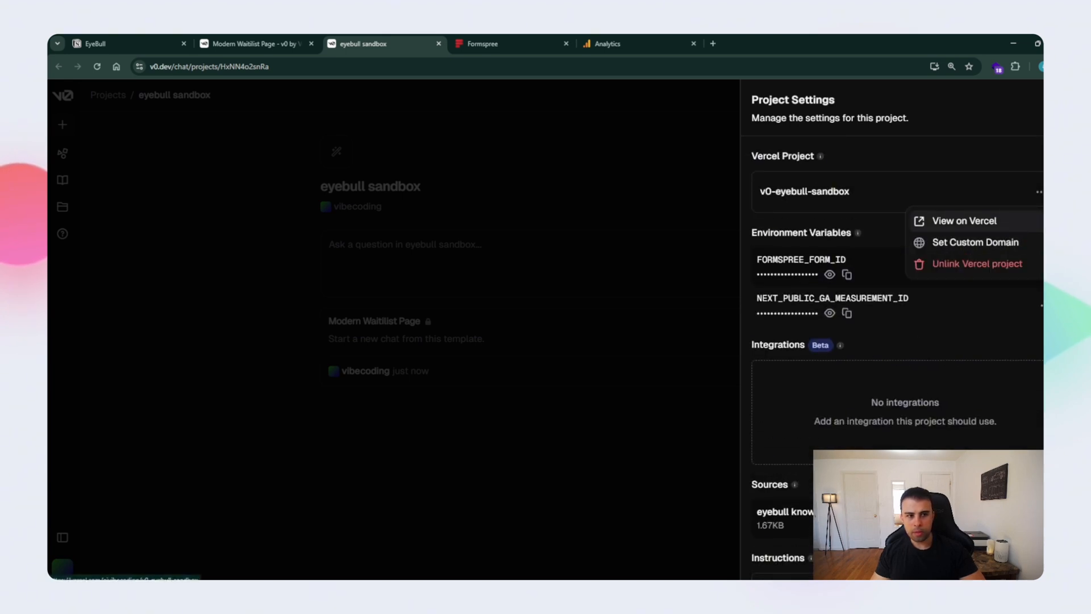
pyautogui.click(964, 220)
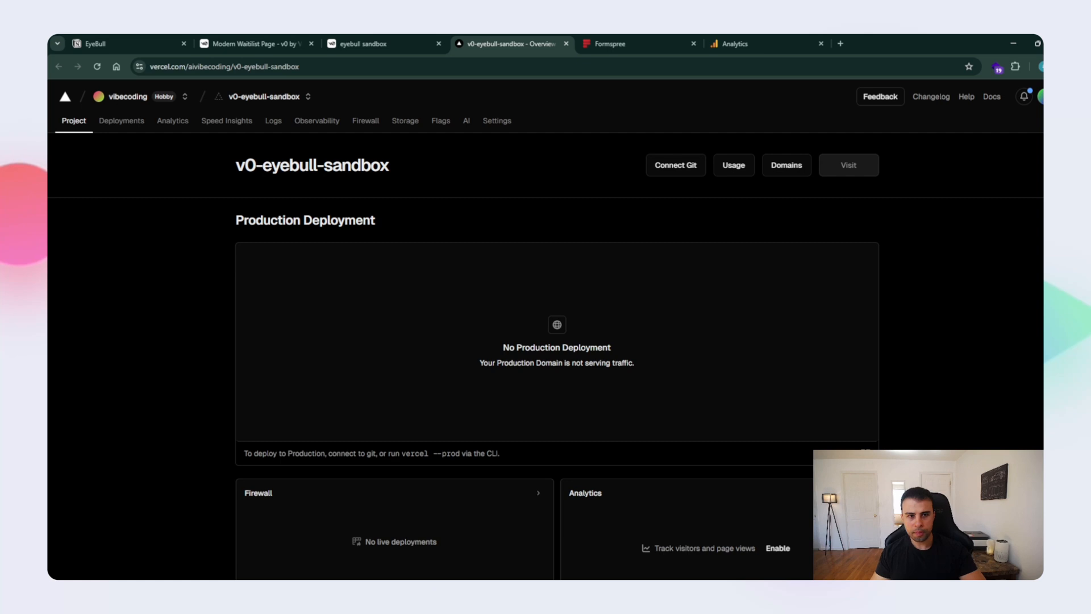
pyautogui.click(786, 165)
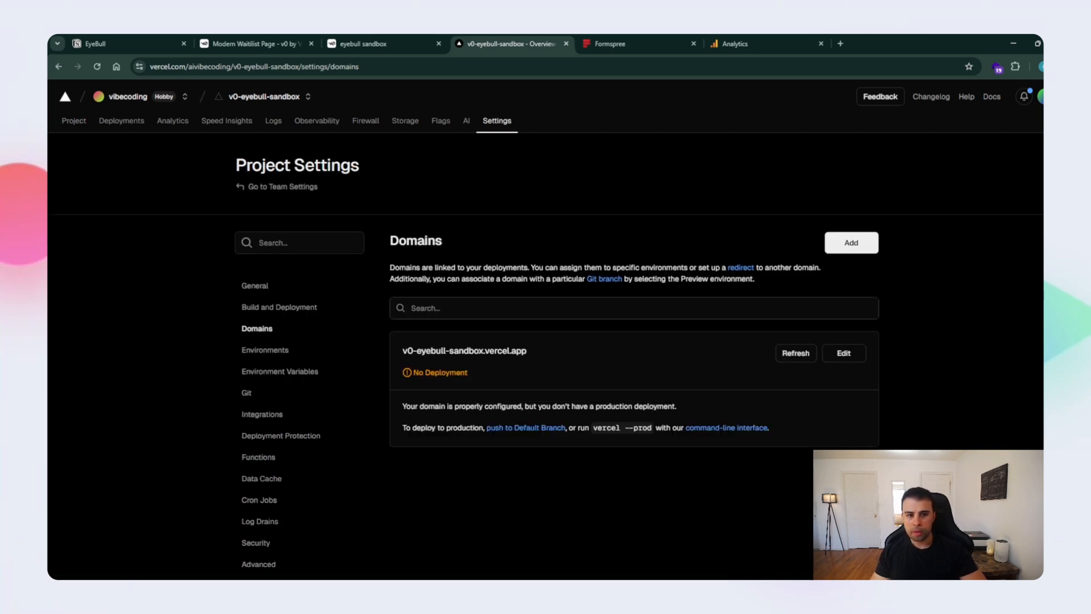
pyautogui.click(851, 242)
pyautogui.click(597, 288)
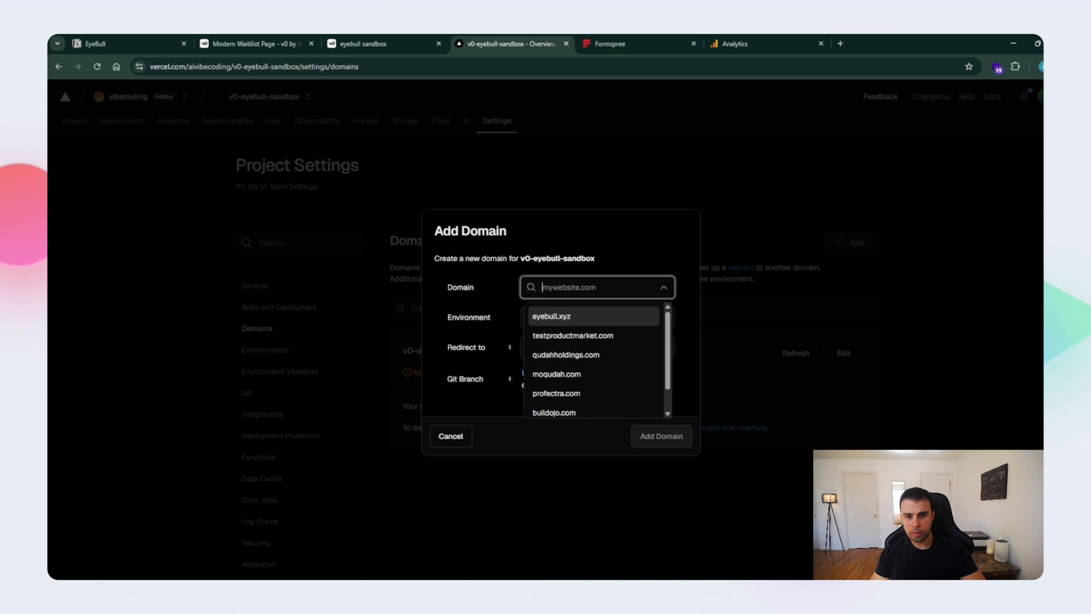
pyautogui.write('eyebull.xyz')
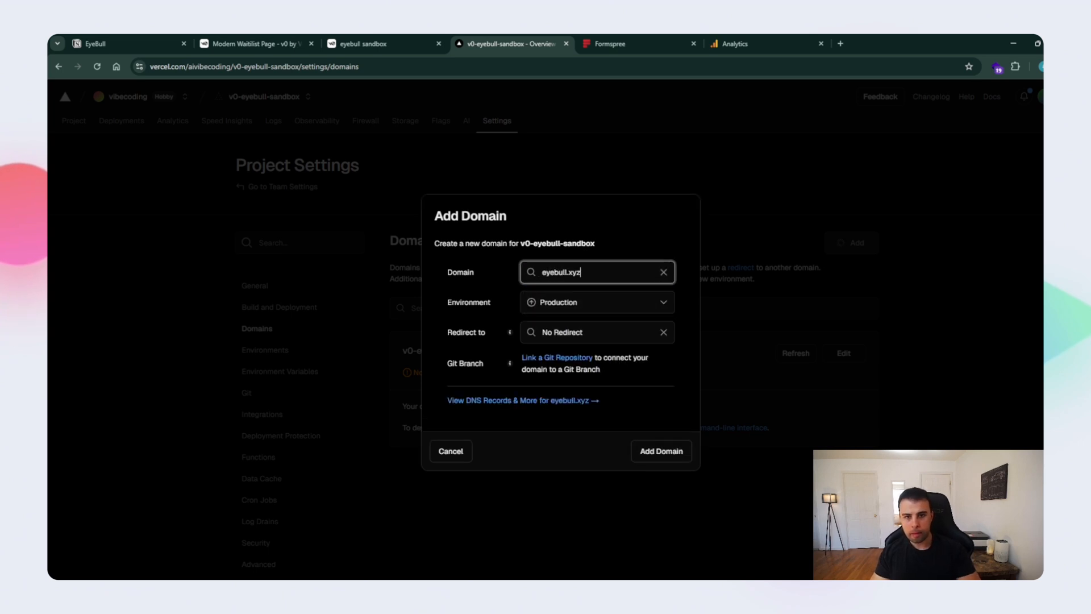
pyautogui.click(598, 333)
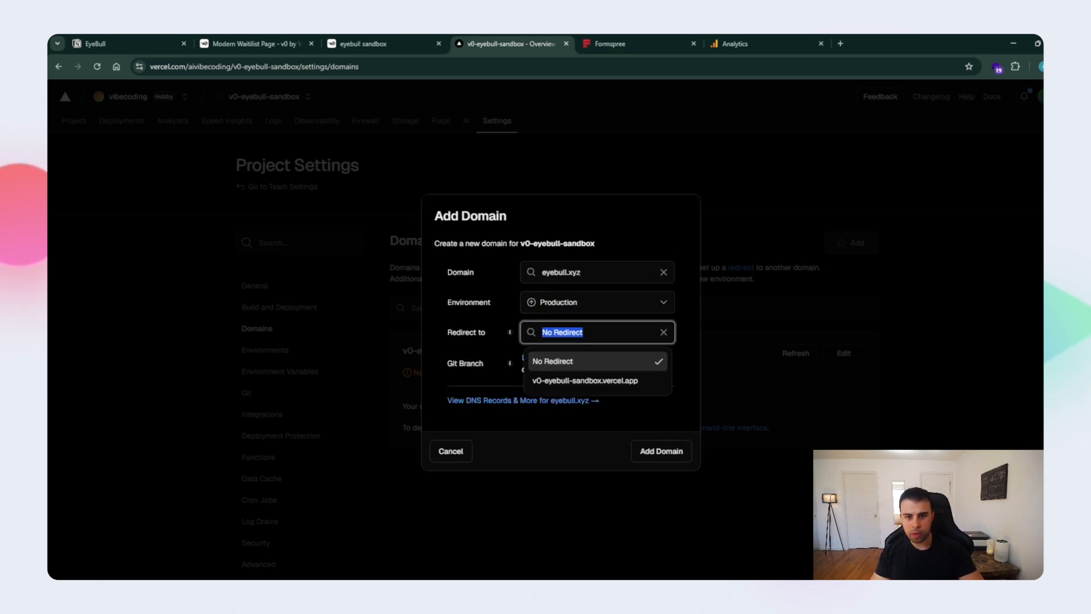
pyautogui.write('www.')
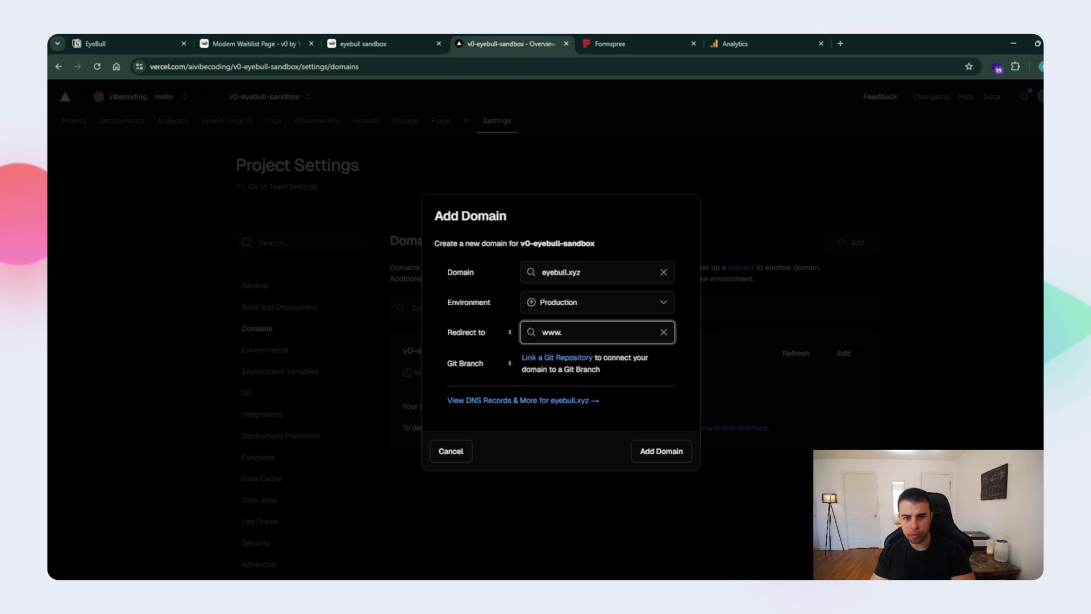
pyautogui.write('eye')
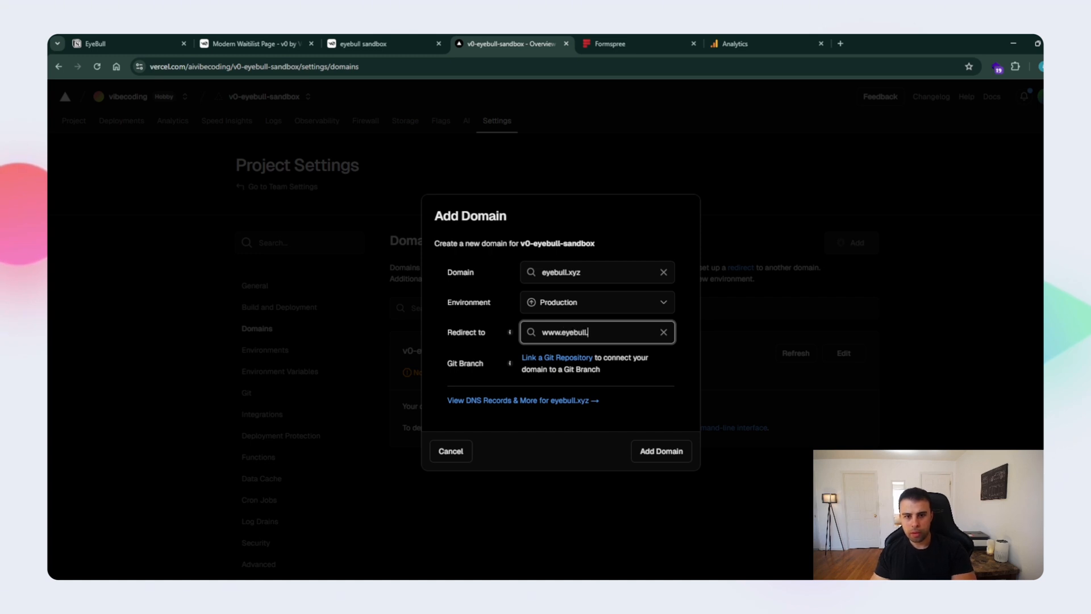
pyautogui.write('bull.xyz')
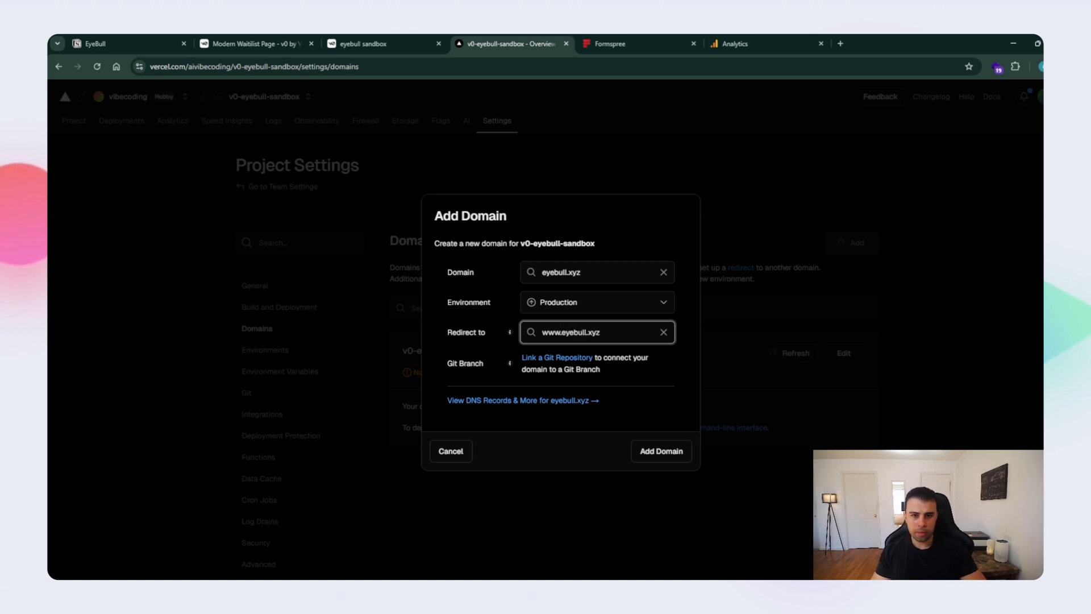
pyautogui.click(662, 451)
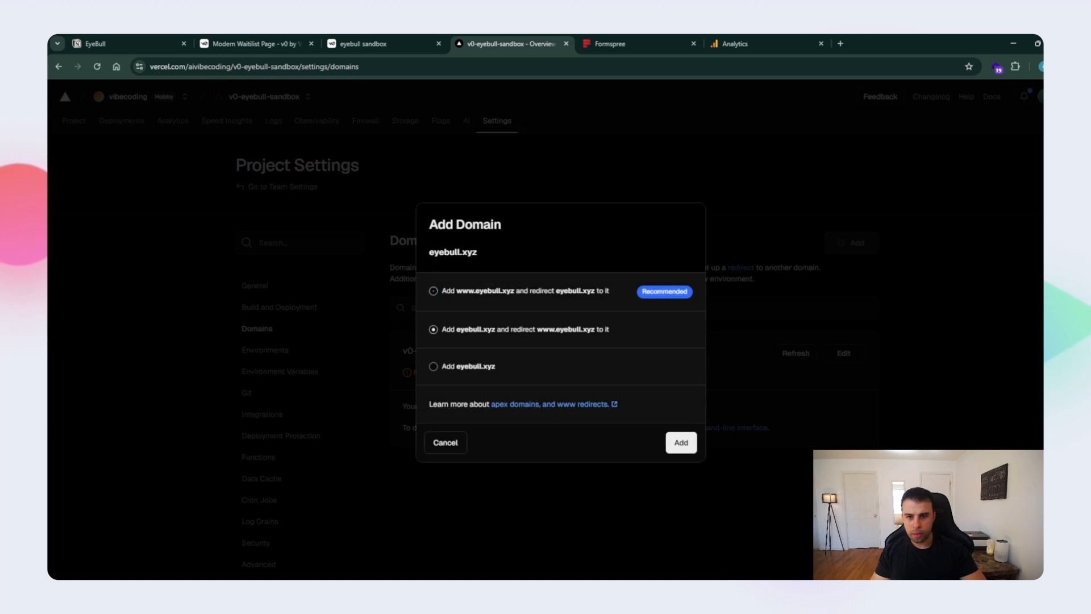
pyautogui.click(681, 442)
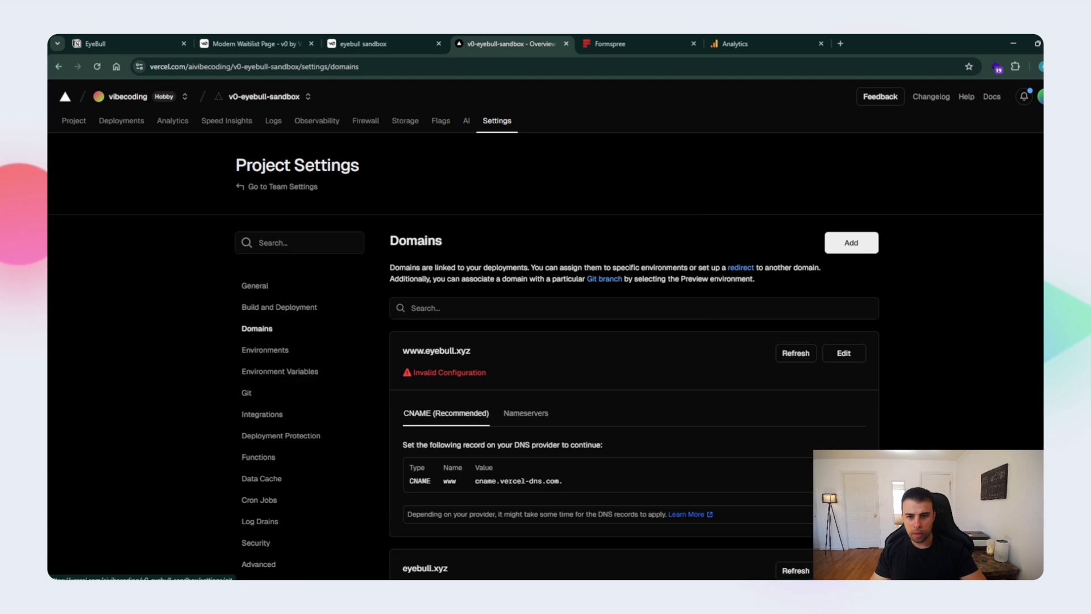
# - Review the DNS records required for both domains, and open the Domain Manager on Spaceship in a new browser tab
pyautogui.scroll(-2, 546, 340)
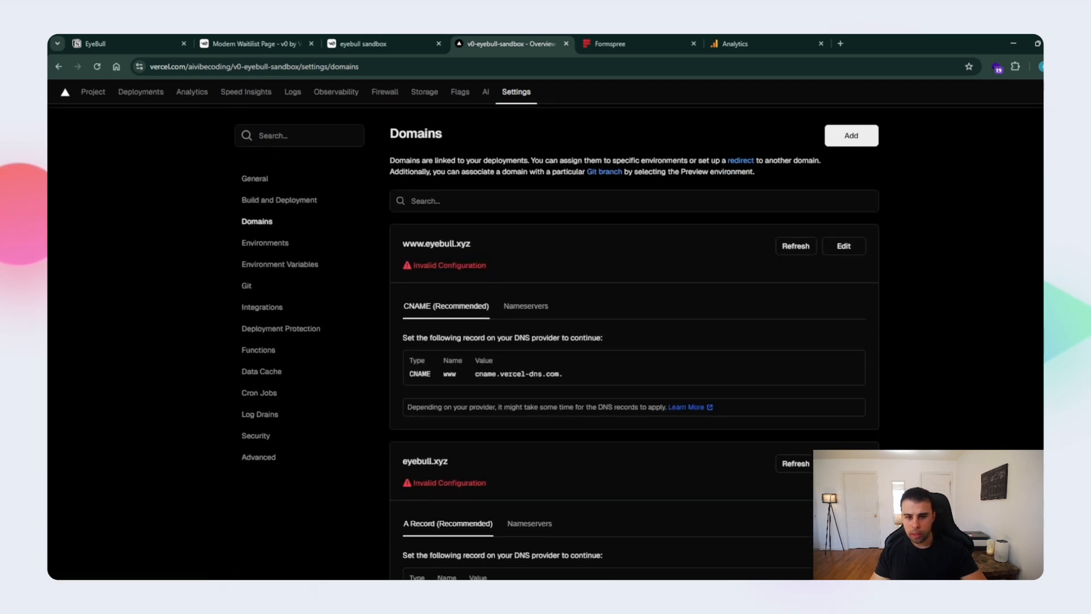
pyautogui.scroll(-1, 557, 340)
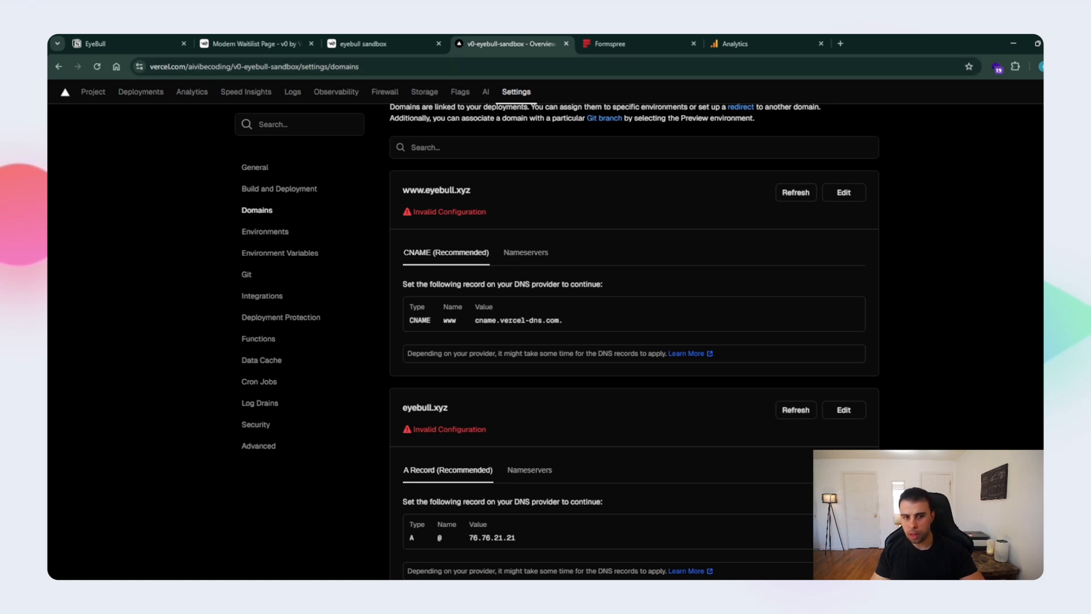
pyautogui.click(735, 43)
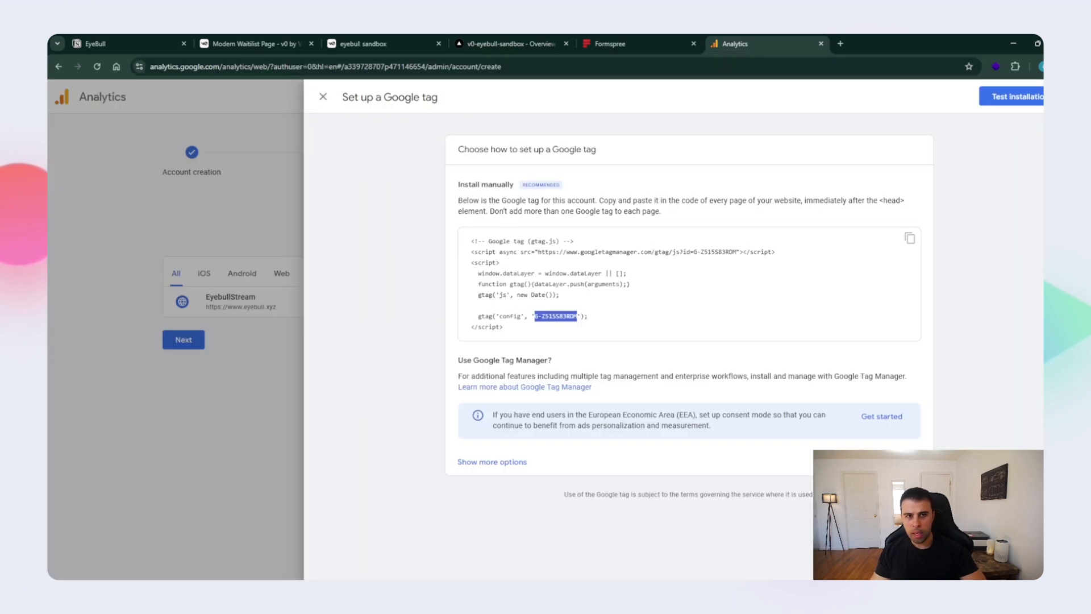
pyautogui.hotkey('ctrl', 't')
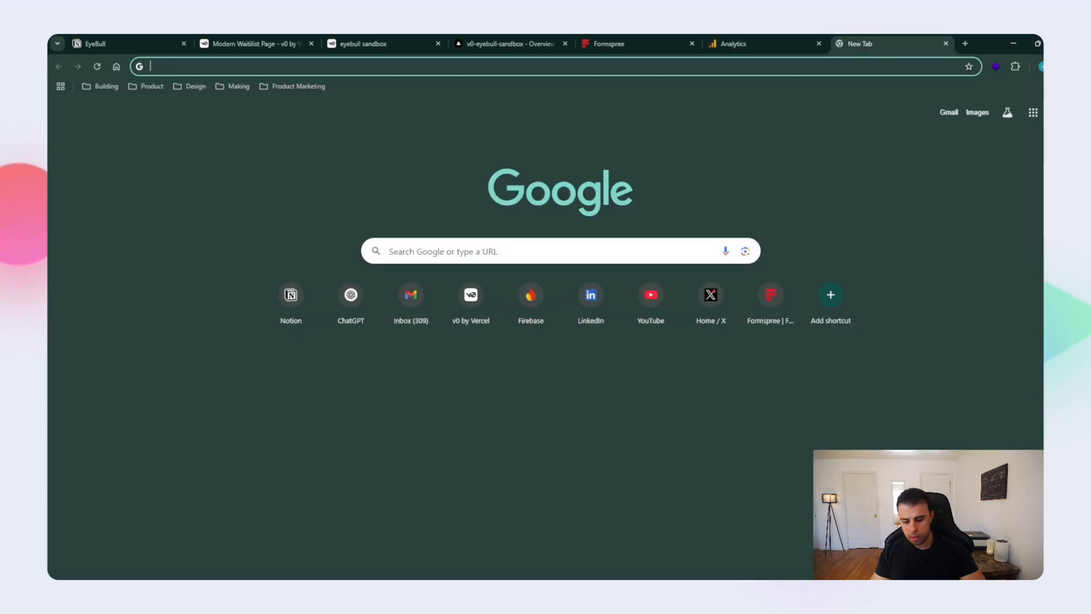
pyautogui.write('space')
pyautogui.press('Return')
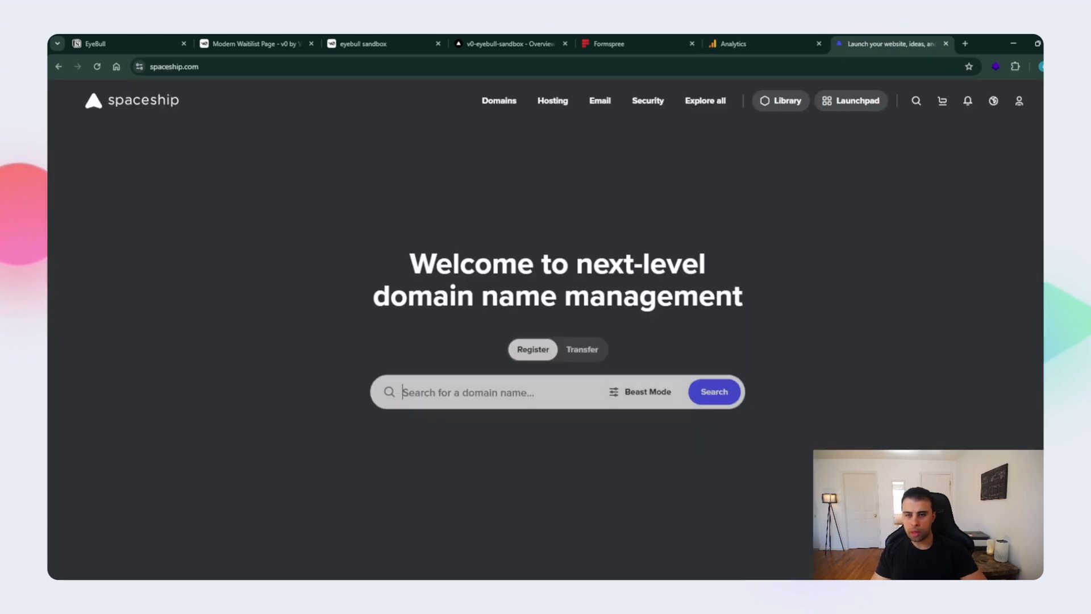
pyautogui.click(851, 101)
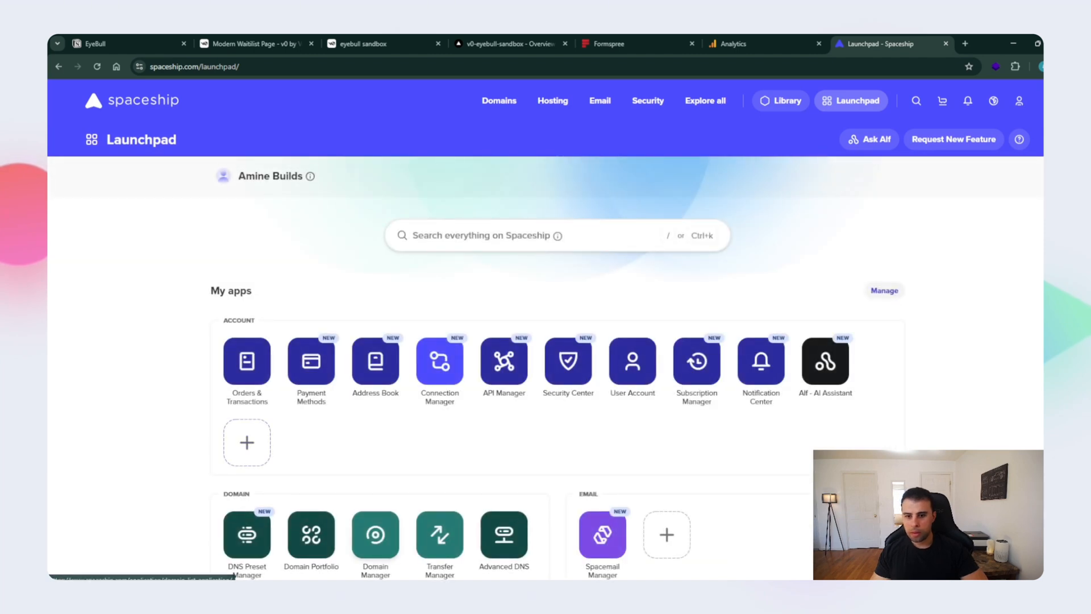
pyautogui.click(375, 535)
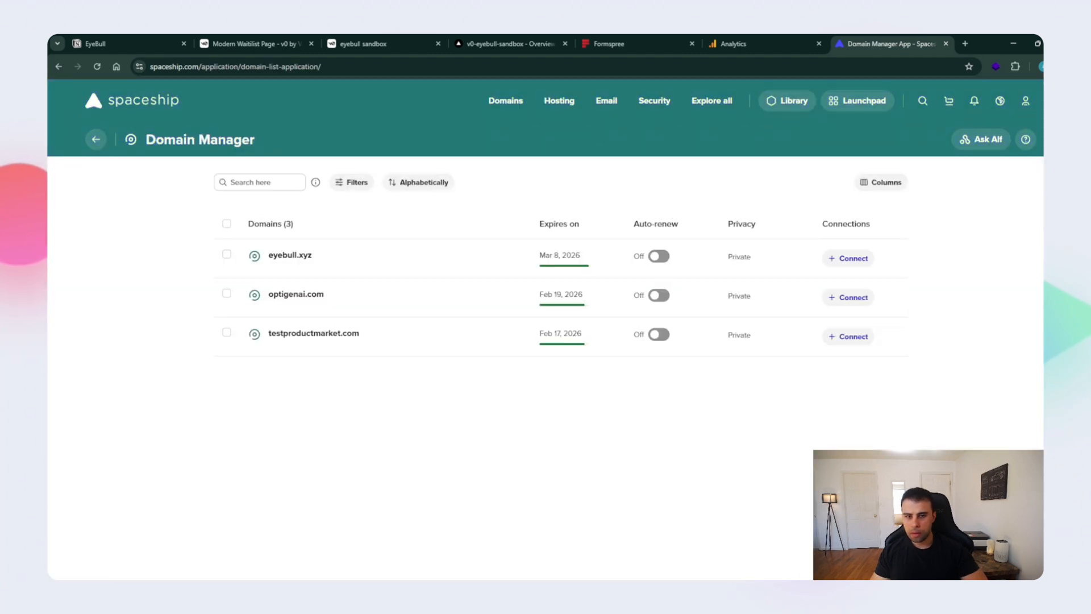
# - Open the advanced DNS records of eyebull.xyz, accept the care notice, and place the Spaceship tab beside the Vercel tab
pyautogui.click(290, 256)
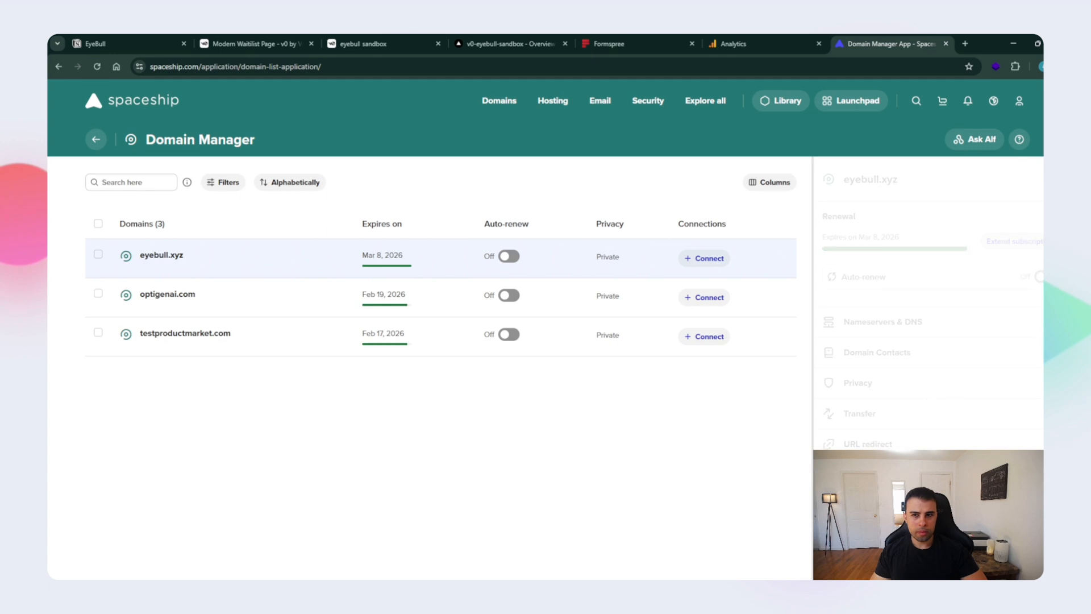
pyautogui.click(882, 322)
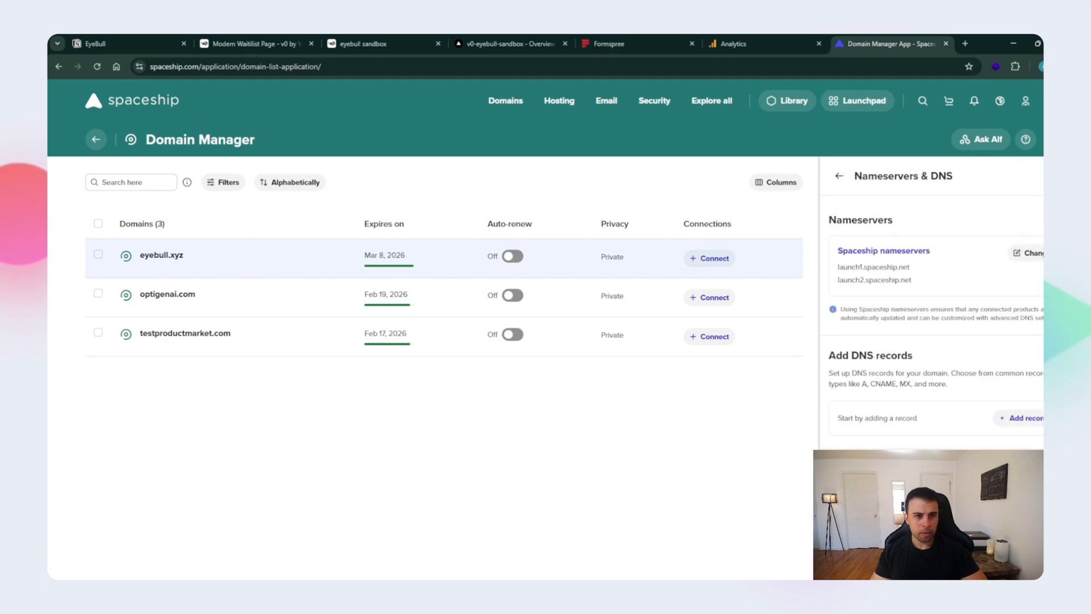
pyautogui.click(838, 175)
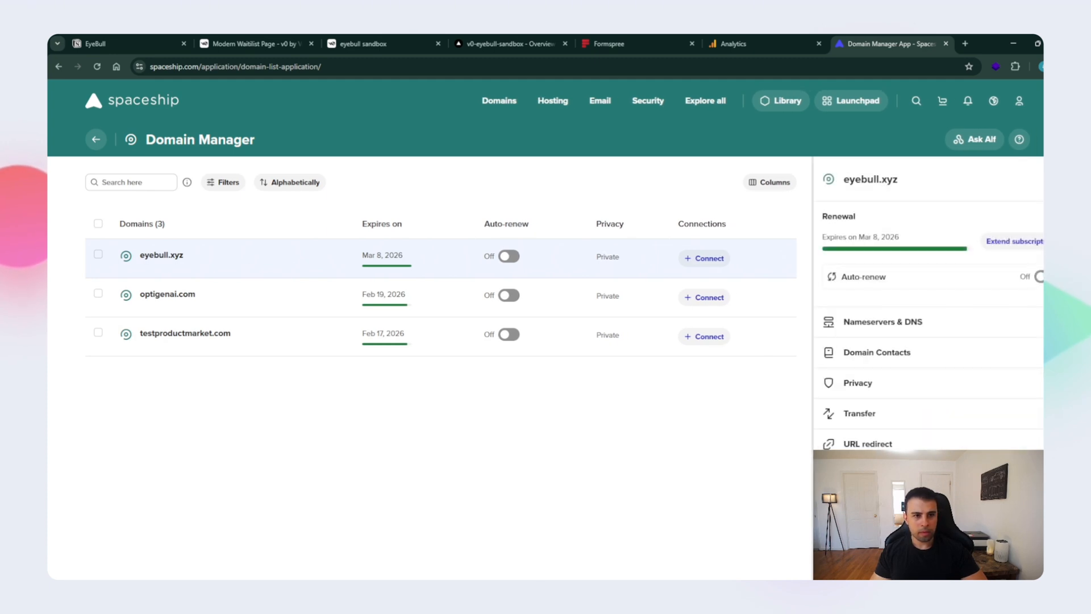
pyautogui.click(882, 322)
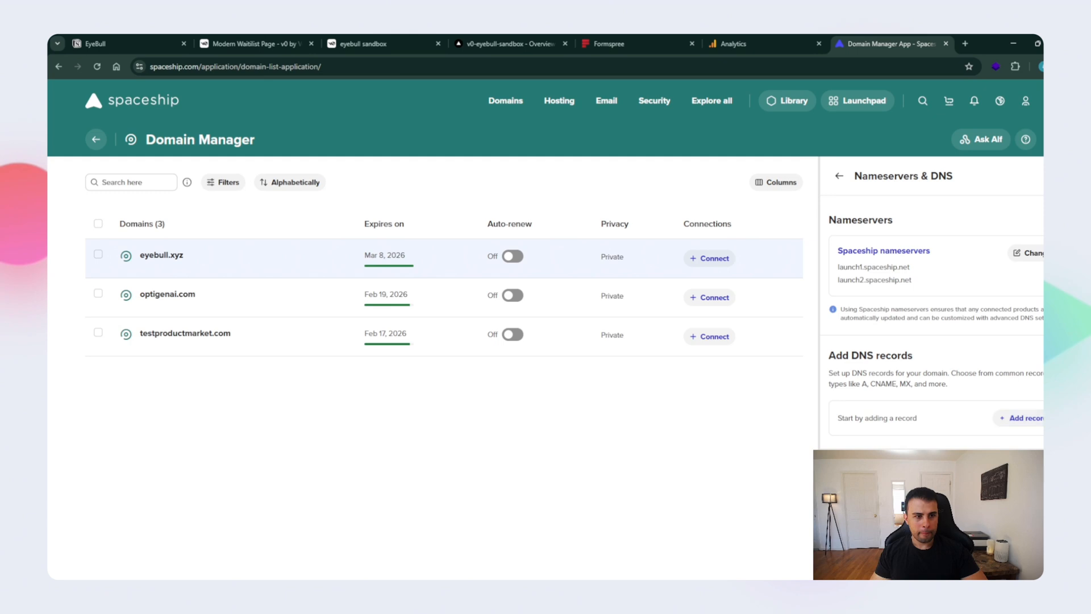
pyautogui.click(1024, 418)
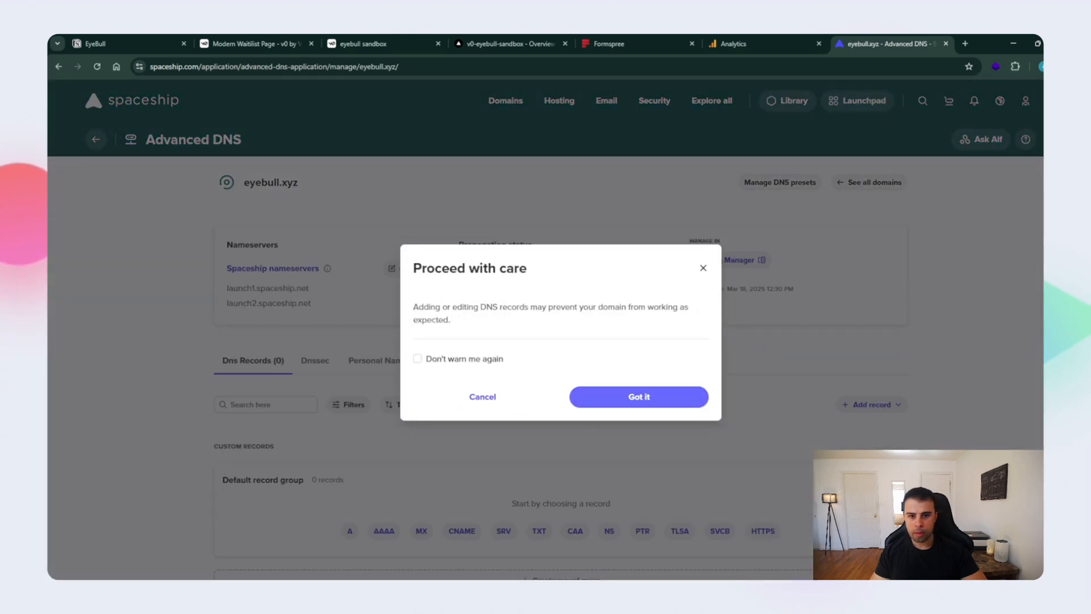
pyautogui.click(639, 397)
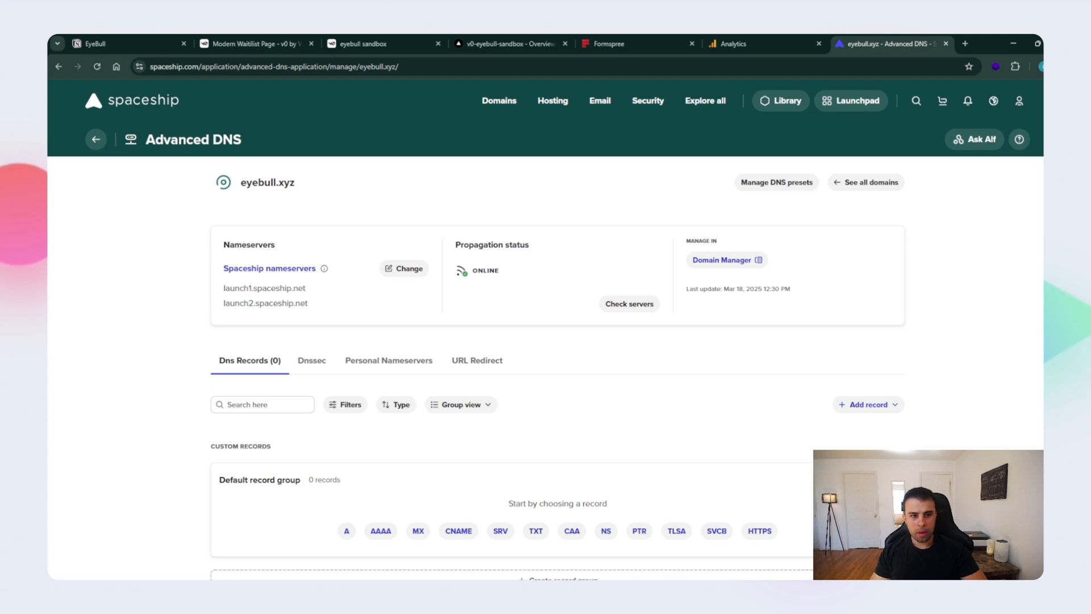
pyautogui.scroll(-1, 546, 330)
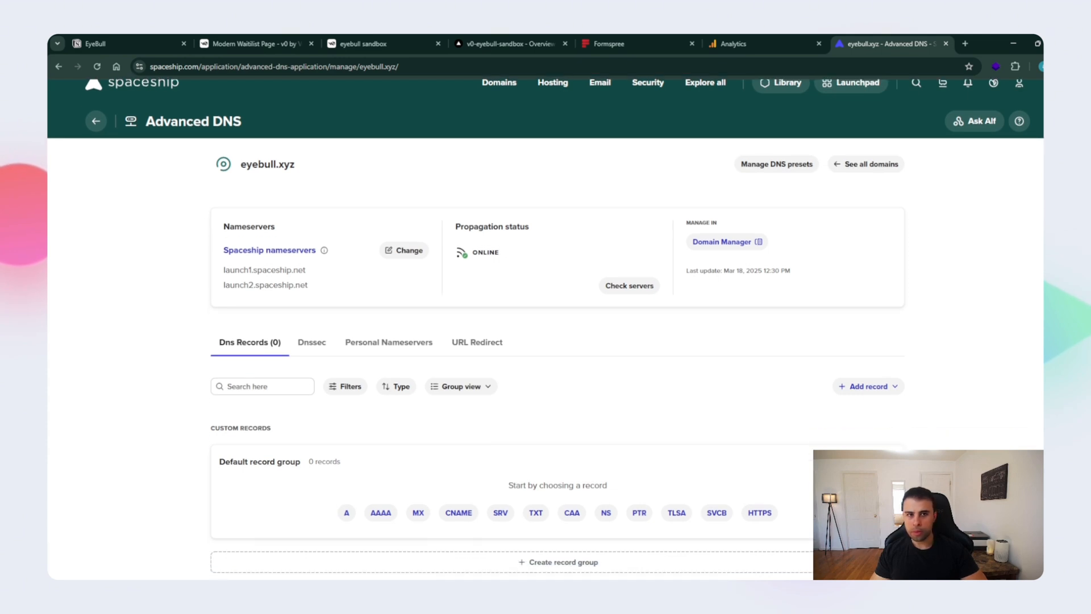
pyautogui.moveTo(878, 44); pyautogui.dragTo(631, 44)
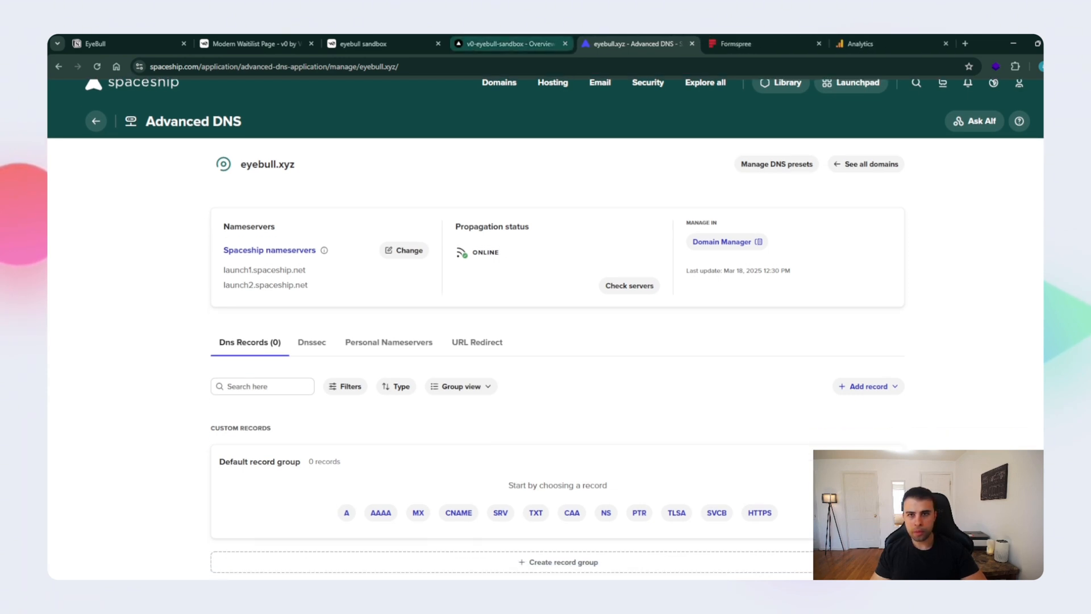
# - Check v0's progress on the creative update in the Modern Waitlist Page chat and glance at the eyebull sandbox project settings
pyautogui.click(250, 44)
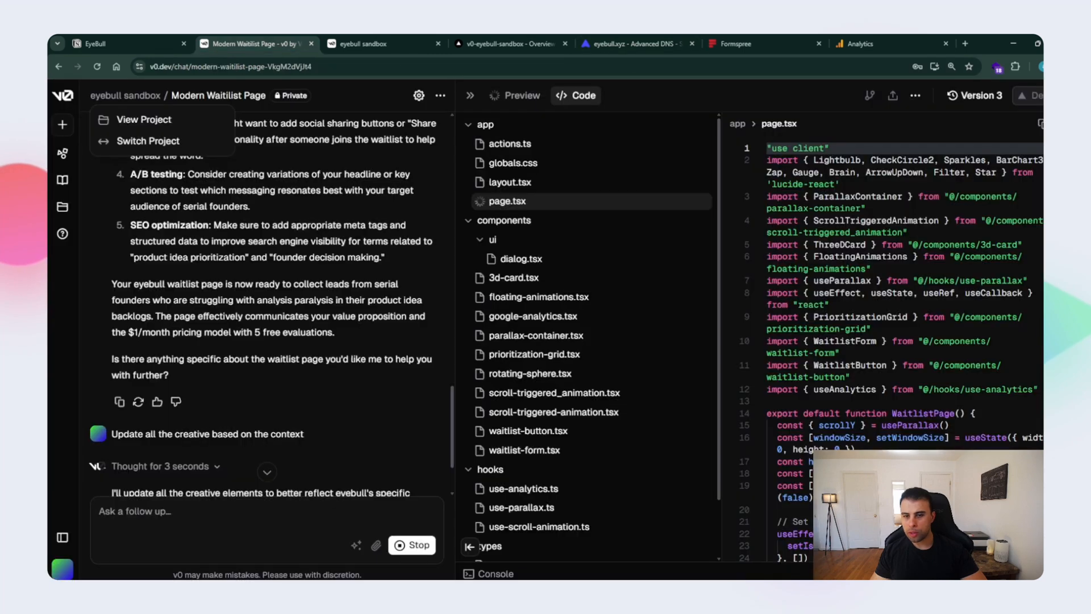
pyautogui.scroll(-2, 267, 307)
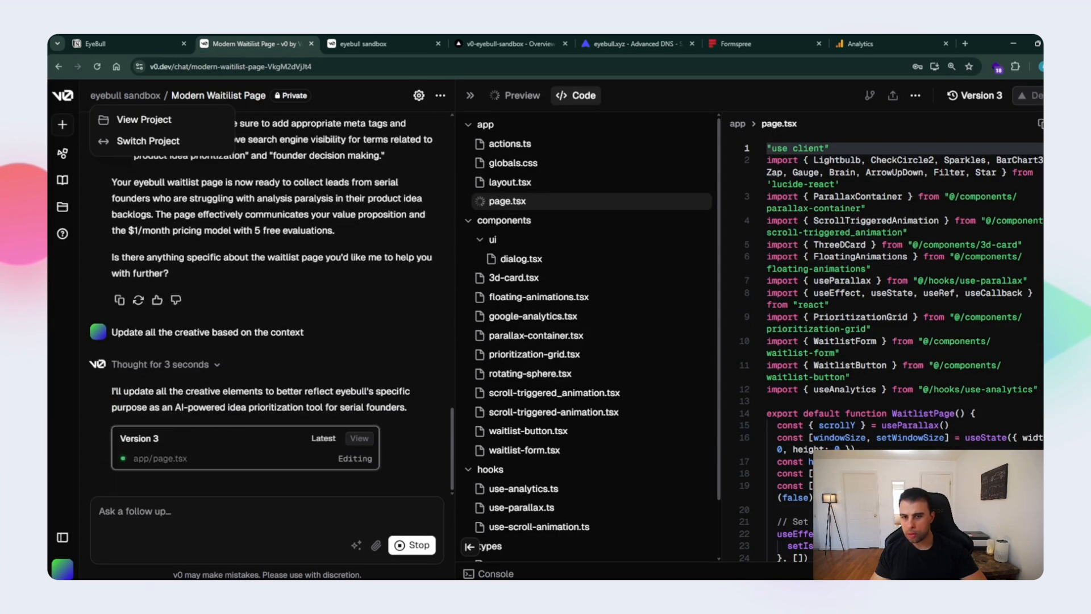
pyautogui.click(375, 43)
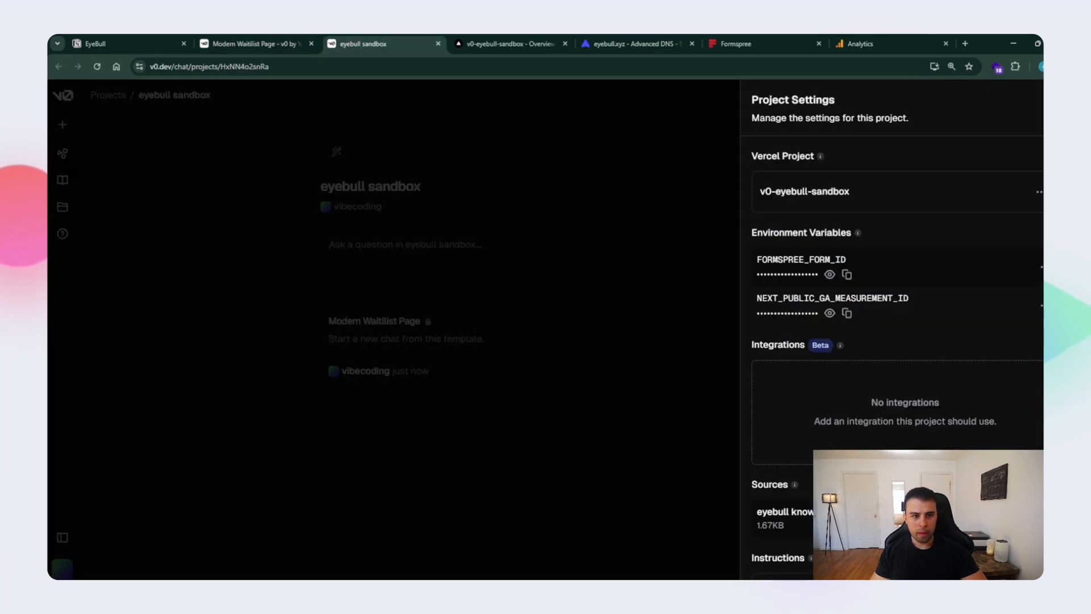
pyautogui.click(509, 44)
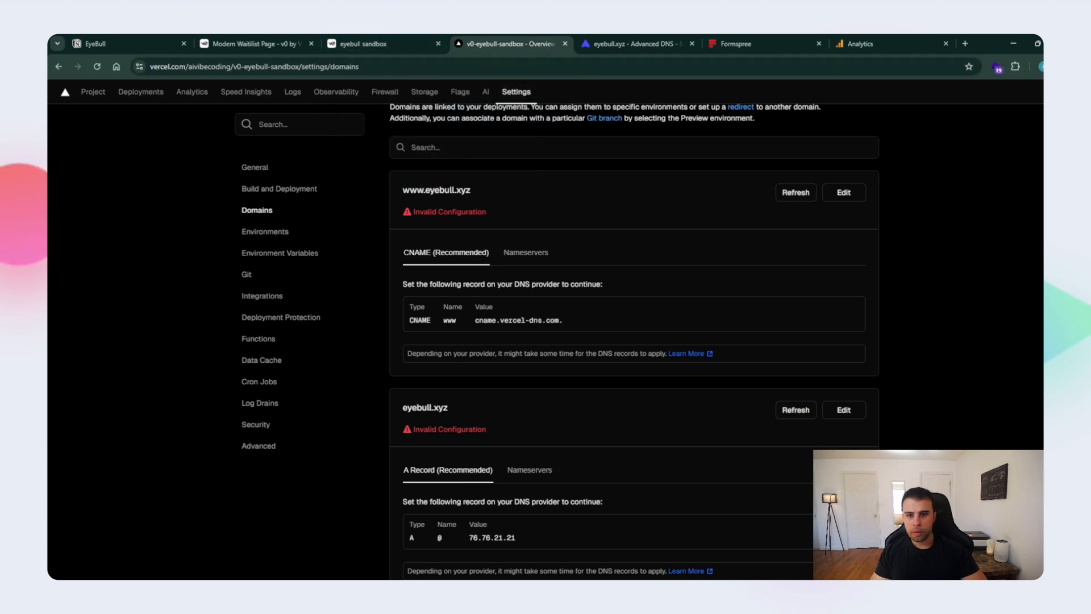
pyautogui.scroll(-2, 634, 341)
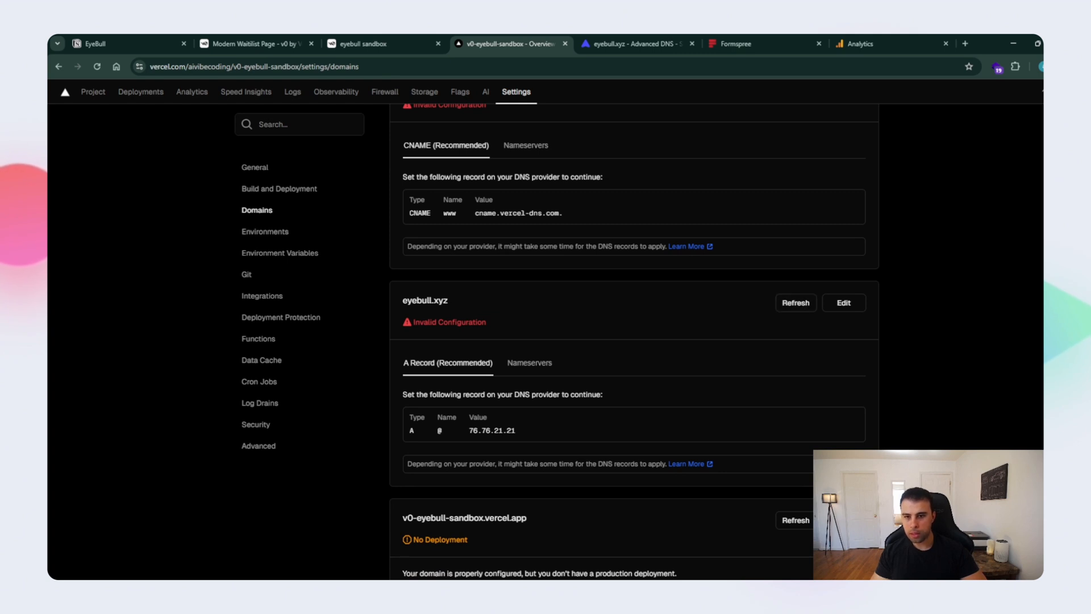
pyautogui.scroll(2, 634, 341)
pyautogui.doubleClick(420, 320)
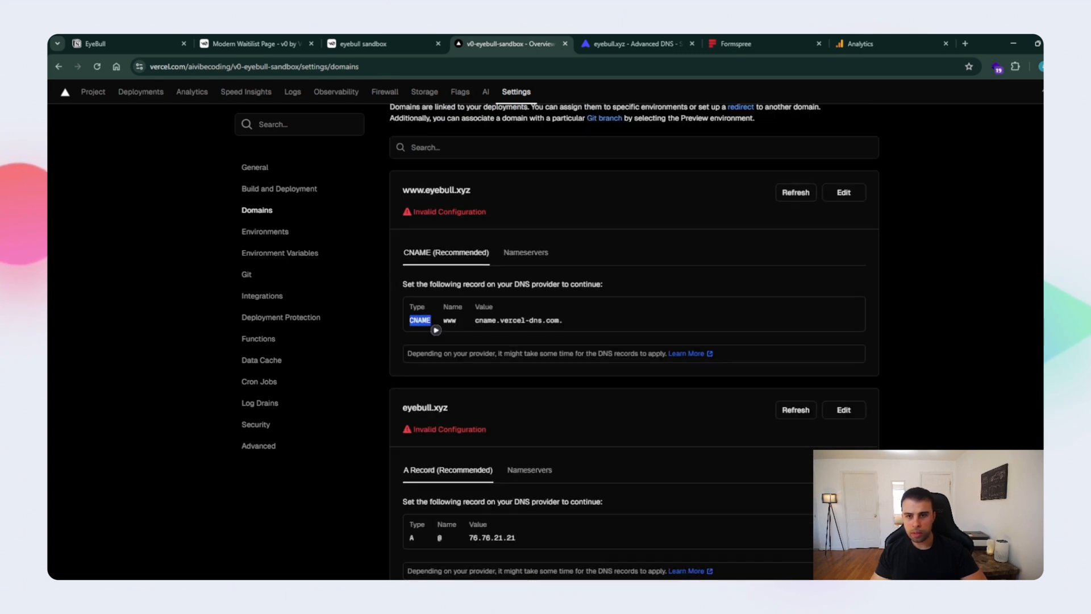
pyautogui.click(636, 44)
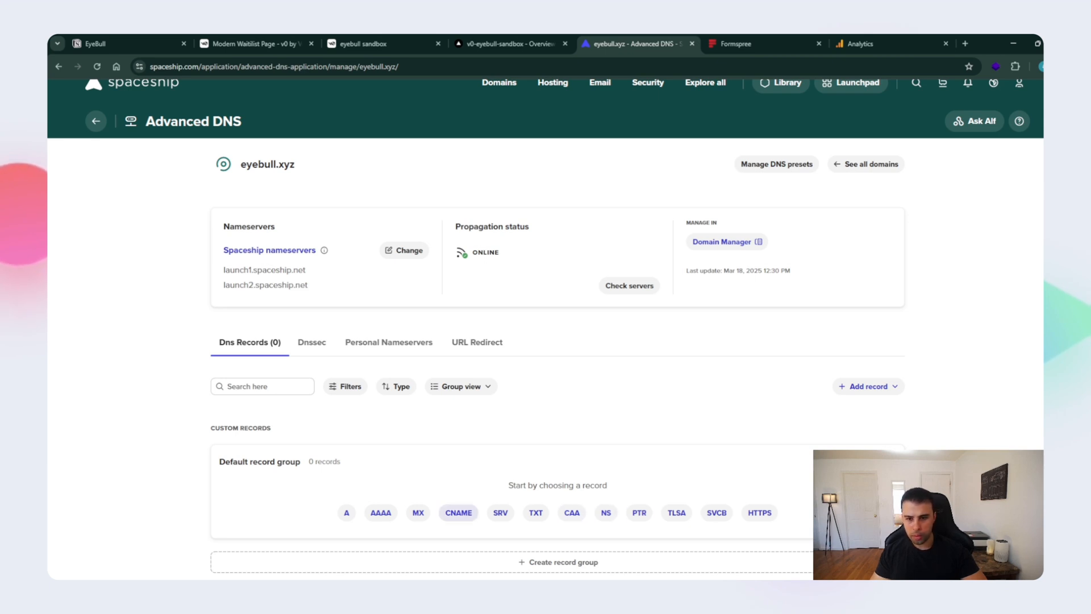
pyautogui.click(459, 513)
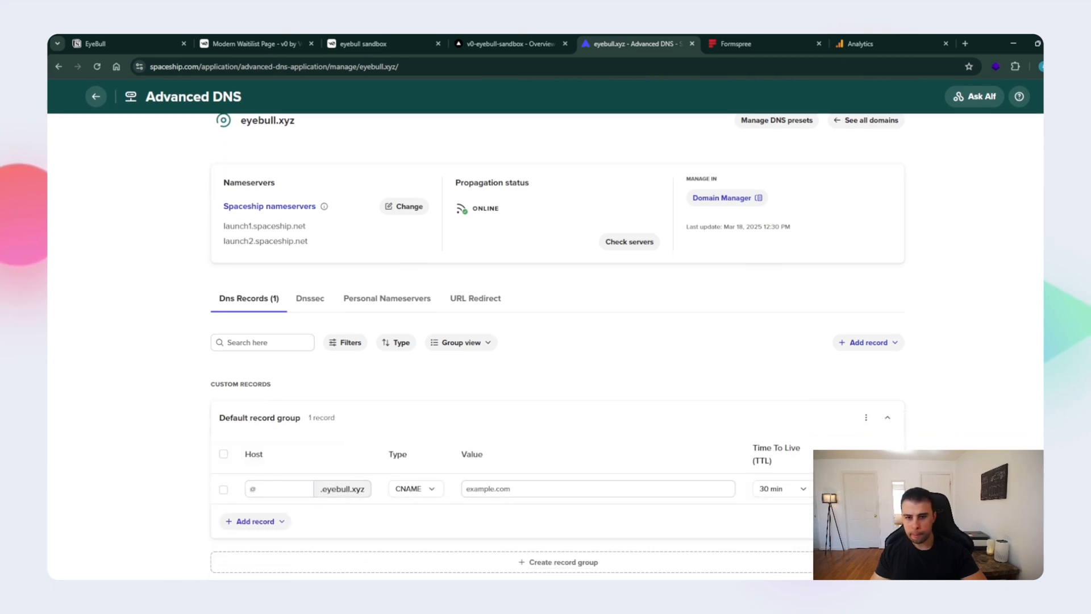
pyautogui.click(506, 44)
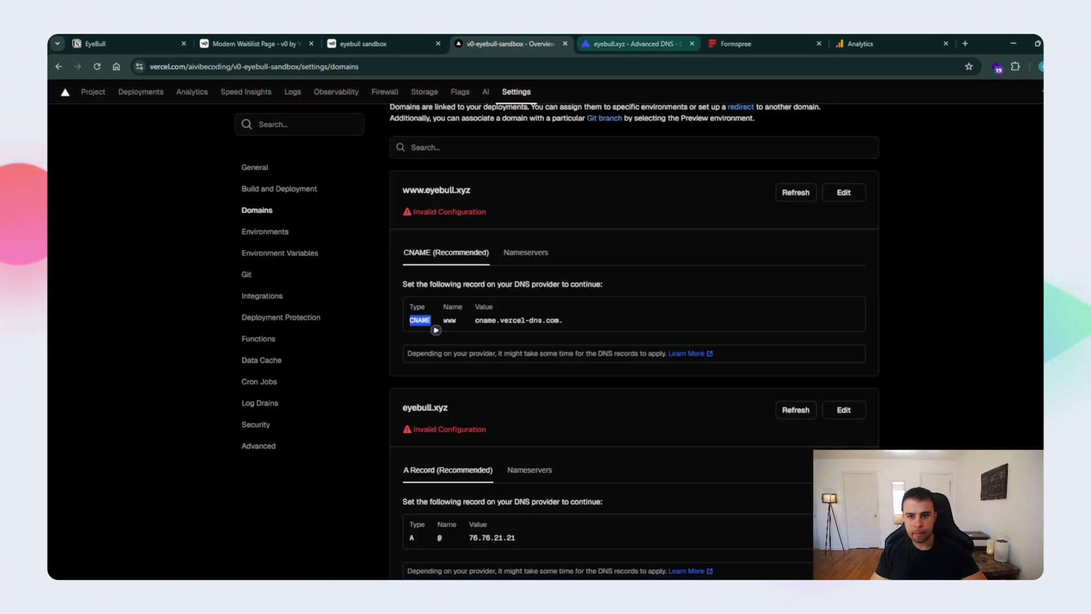
pyautogui.moveTo(475, 320); pyautogui.dragTo(564, 320)
pyautogui.hotkey('ctrl', 'c')
pyautogui.click(634, 44)
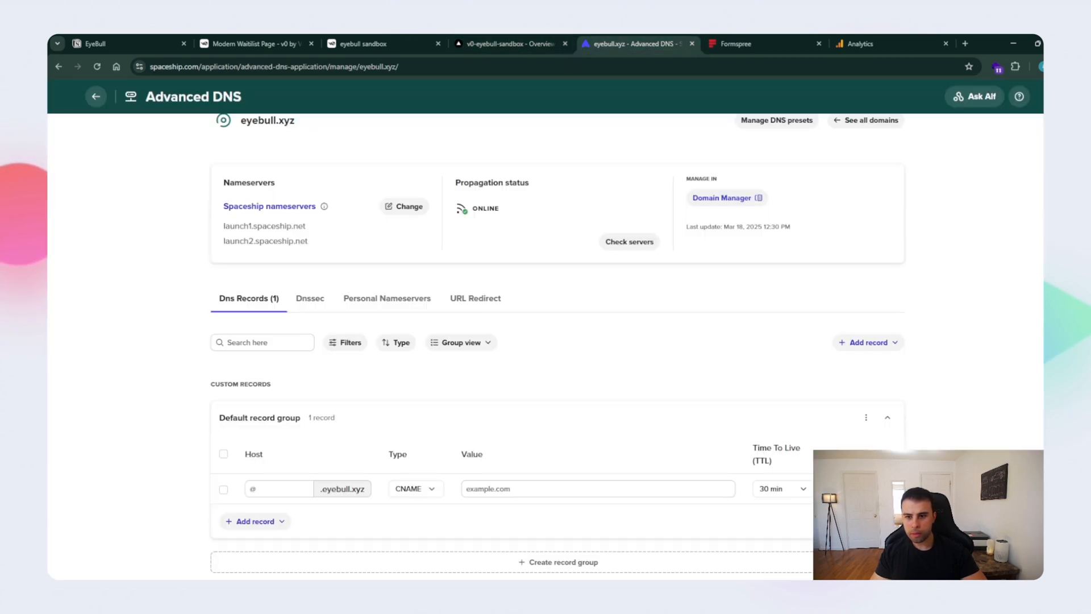
pyautogui.click(512, 489)
pyautogui.hotkey('ctrl', 'v')
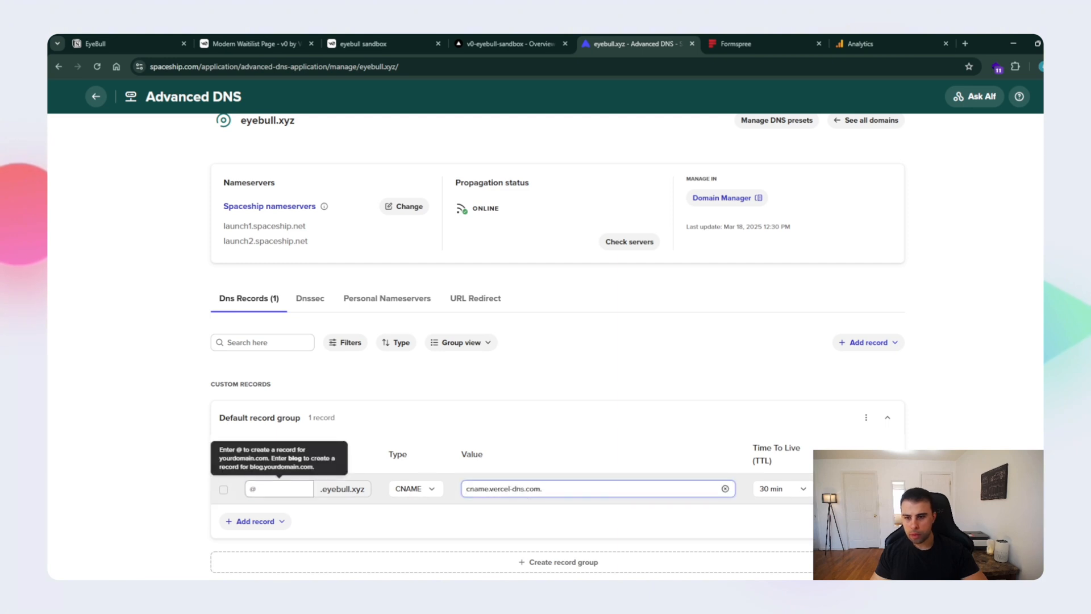
pyautogui.click(279, 489)
pyautogui.write('www')
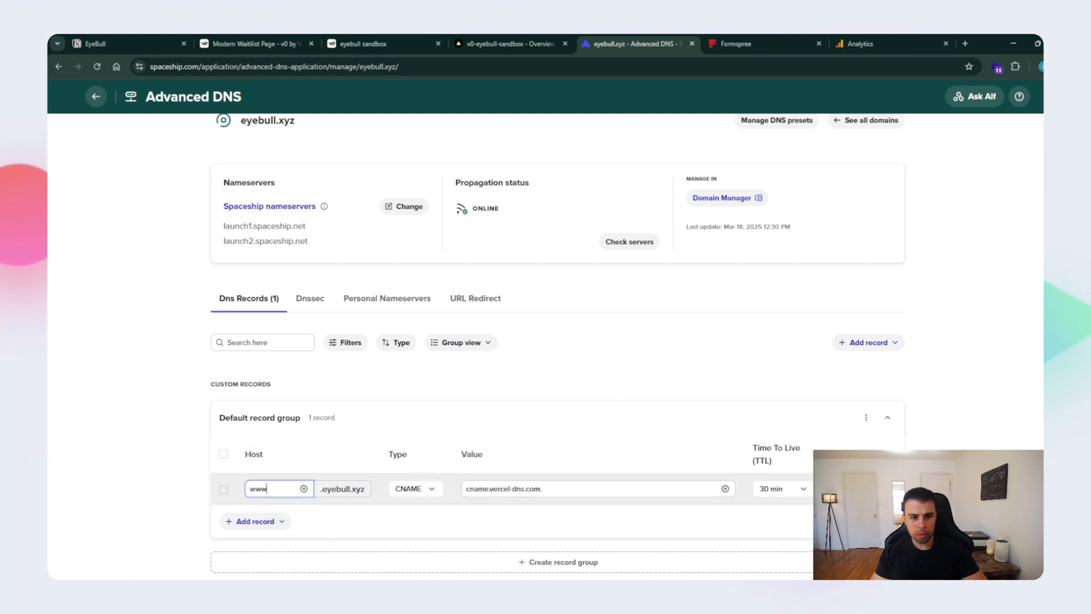
# - Set the www CNAME record's TTL to 1 min and add an A record to the default record group
pyautogui.click(781, 489)
pyautogui.click(773, 464)
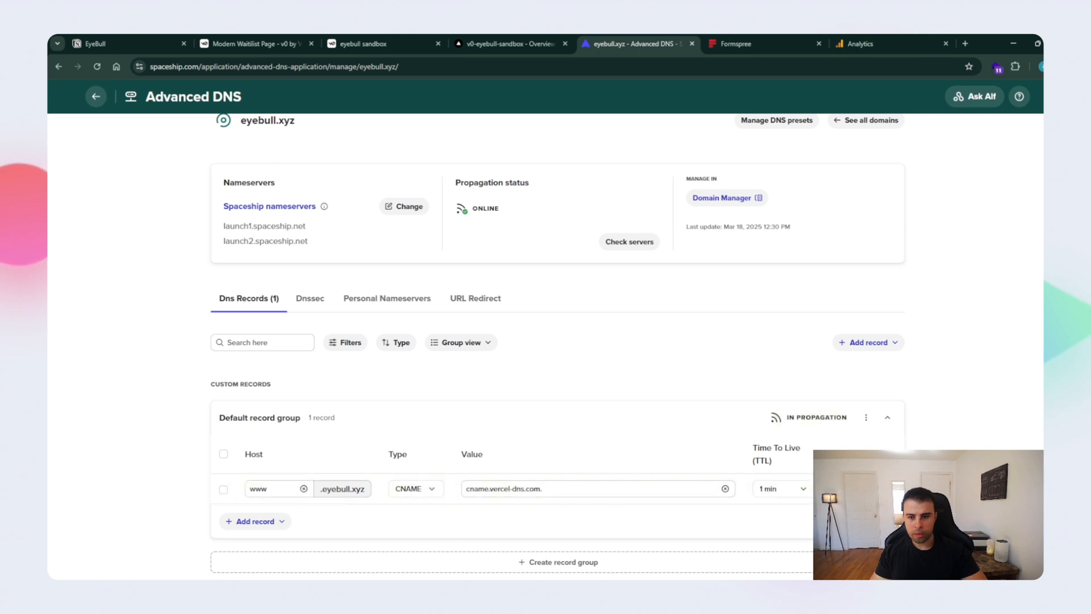
pyautogui.click(255, 521)
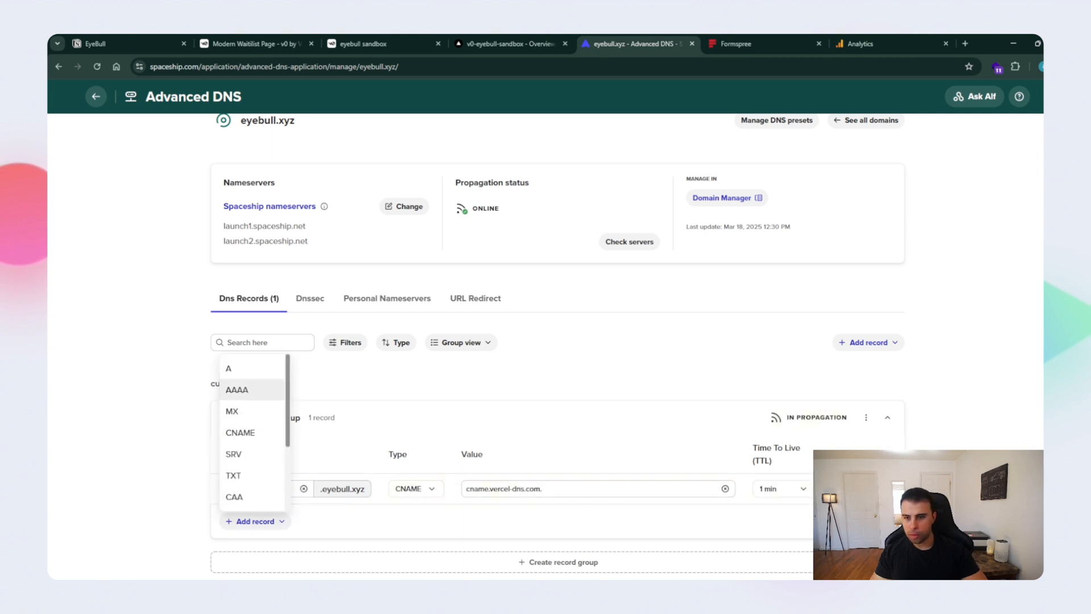
pyautogui.click(236, 367)
# - Copy the @ name of eyebull.xyz's required A record from Vercel into the new A record's host in Spaceship
pyautogui.click(506, 44)
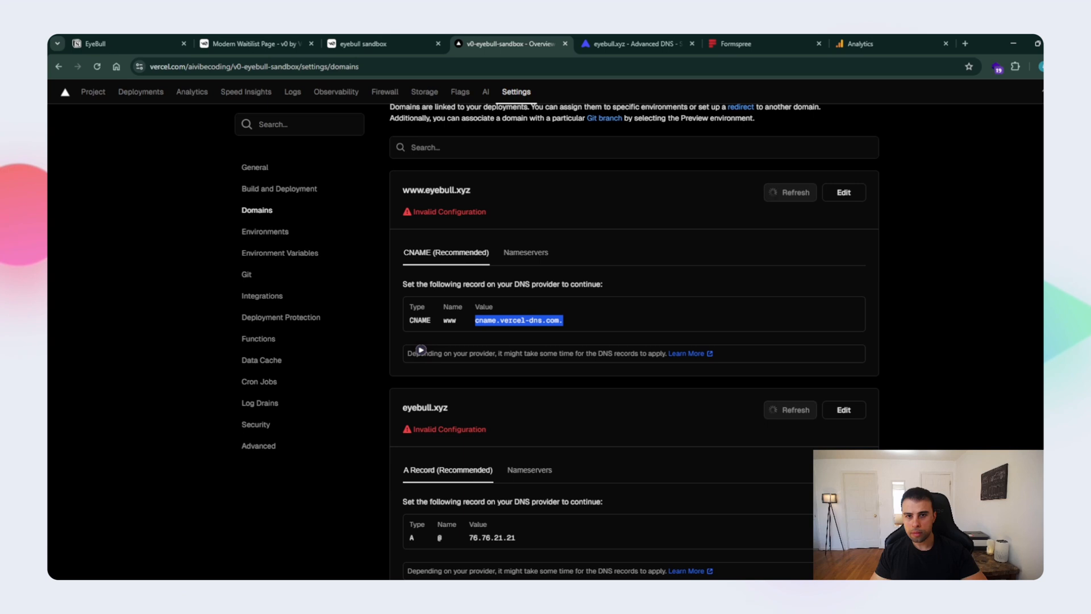
pyautogui.scroll(-2, 421, 243)
pyautogui.doubleClick(441, 433)
pyautogui.hotkey('ctrl', 'c')
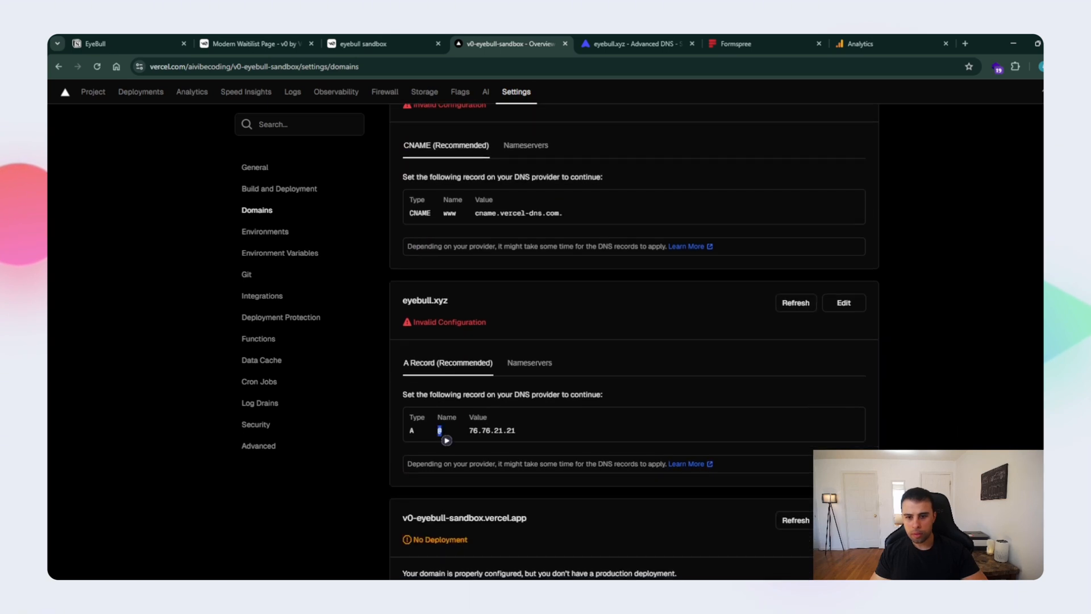
pyautogui.click(635, 43)
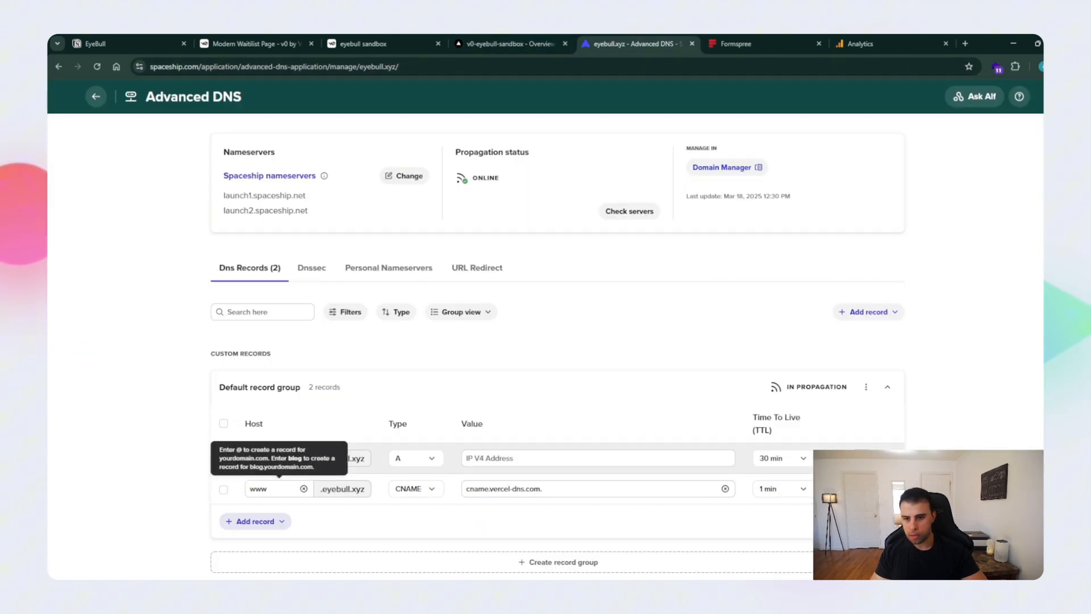
pyautogui.click(277, 458)
pyautogui.hotkey('ctrl', 'v')
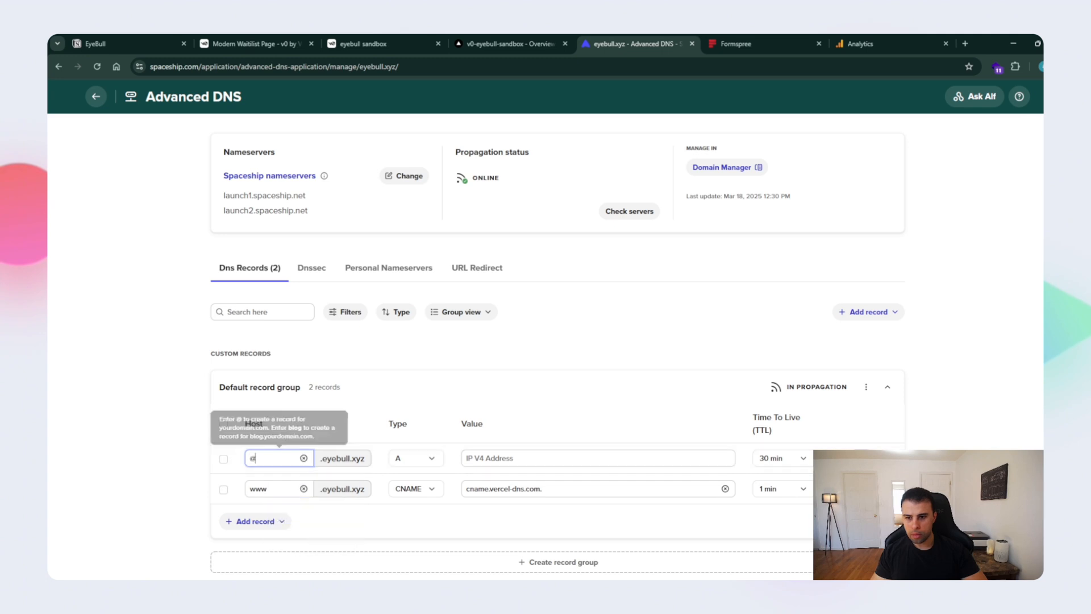
# - Copy 76.76.21.21 from Vercel into the A record's value in Spaceship and set its TTL to 1 min
pyautogui.click(510, 44)
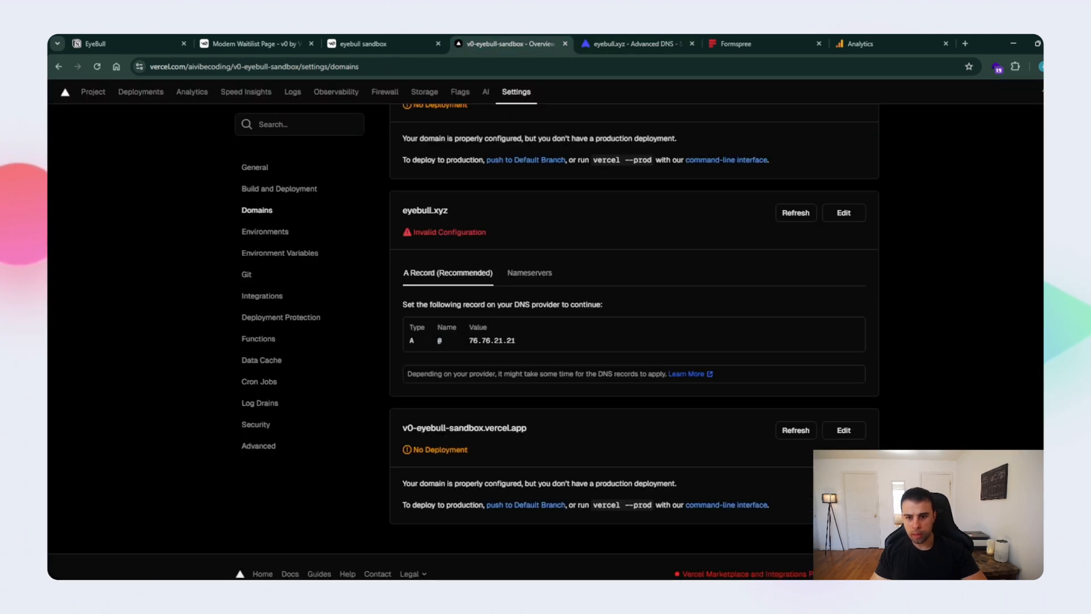
pyautogui.moveTo(468, 340); pyautogui.dragTo(520, 350)
pyautogui.hotkey('ctrl', 'c')
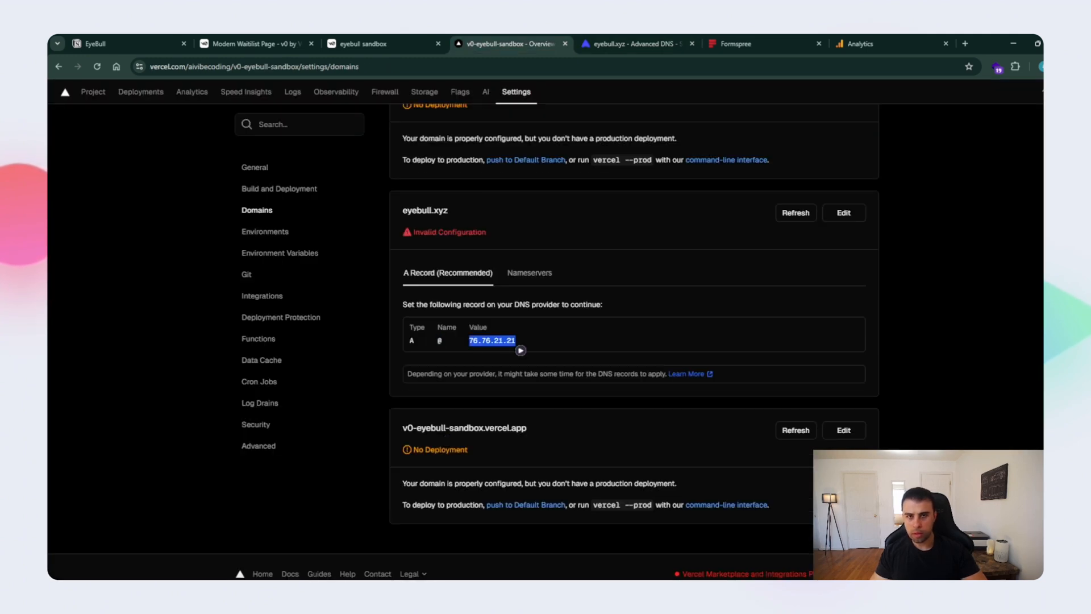
pyautogui.click(635, 44)
pyautogui.click(577, 458)
pyautogui.hotkey('ctrl', 'v')
pyautogui.click(782, 458)
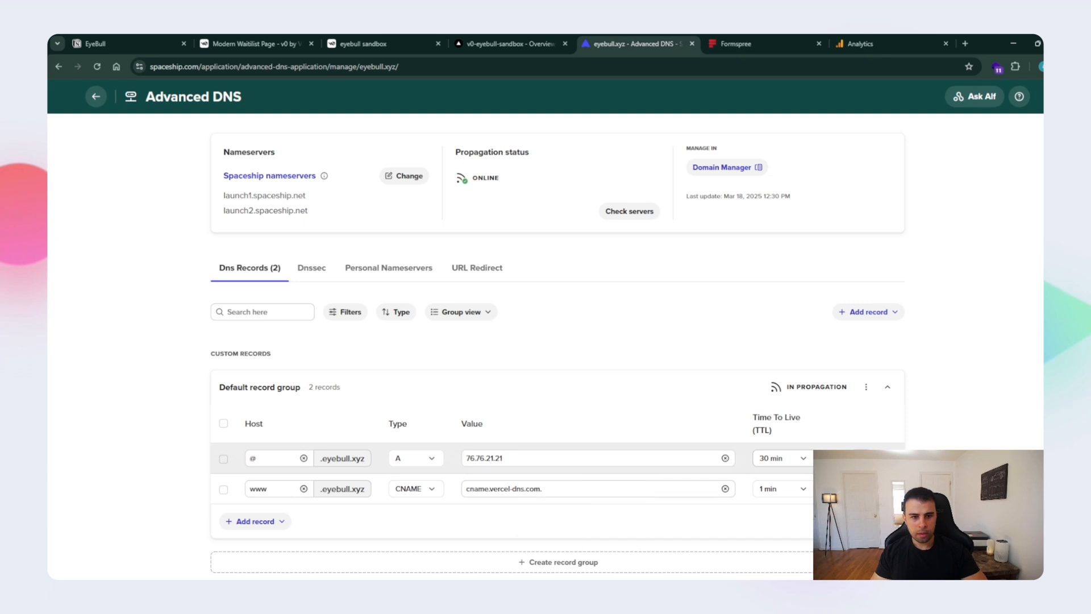
pyautogui.click(770, 568)
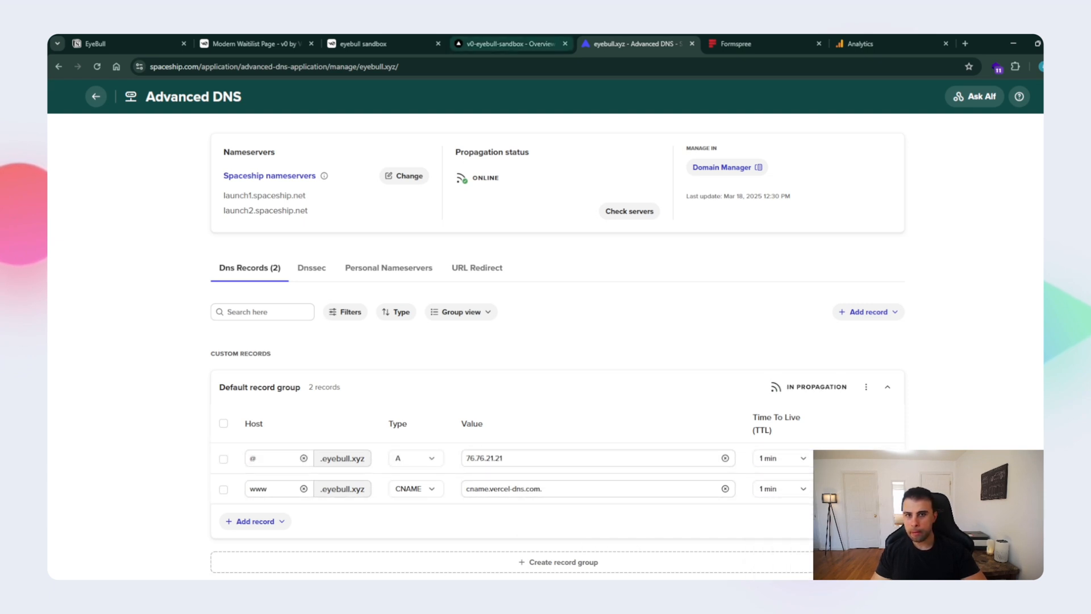
# - Check the domain configuration status in Vercel against the Spaceship DNS records, and glance at v0's progress on the creative update
pyautogui.click(506, 43)
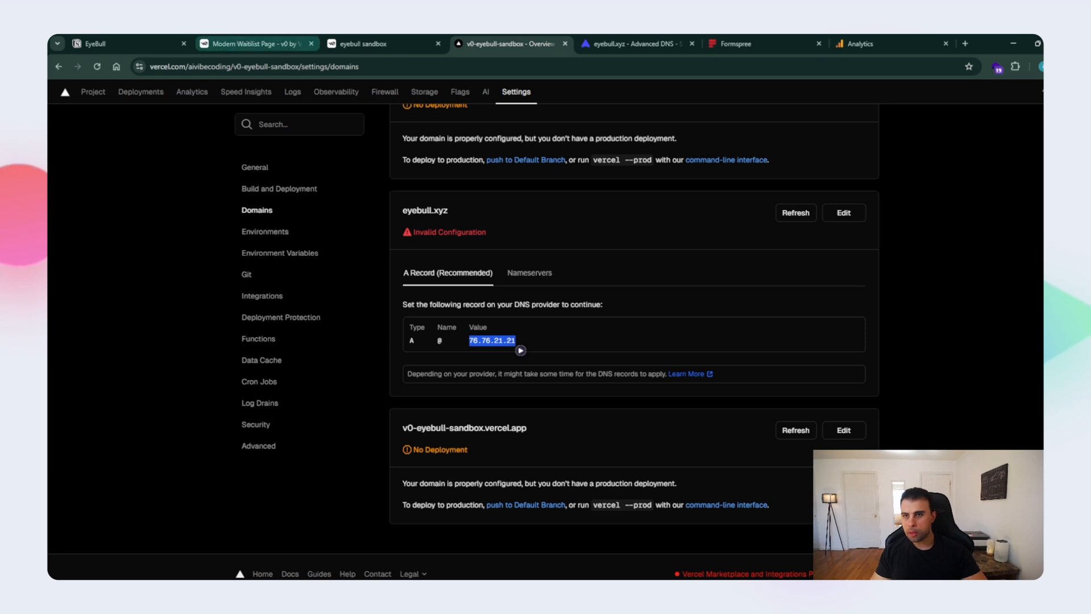
pyautogui.click(250, 44)
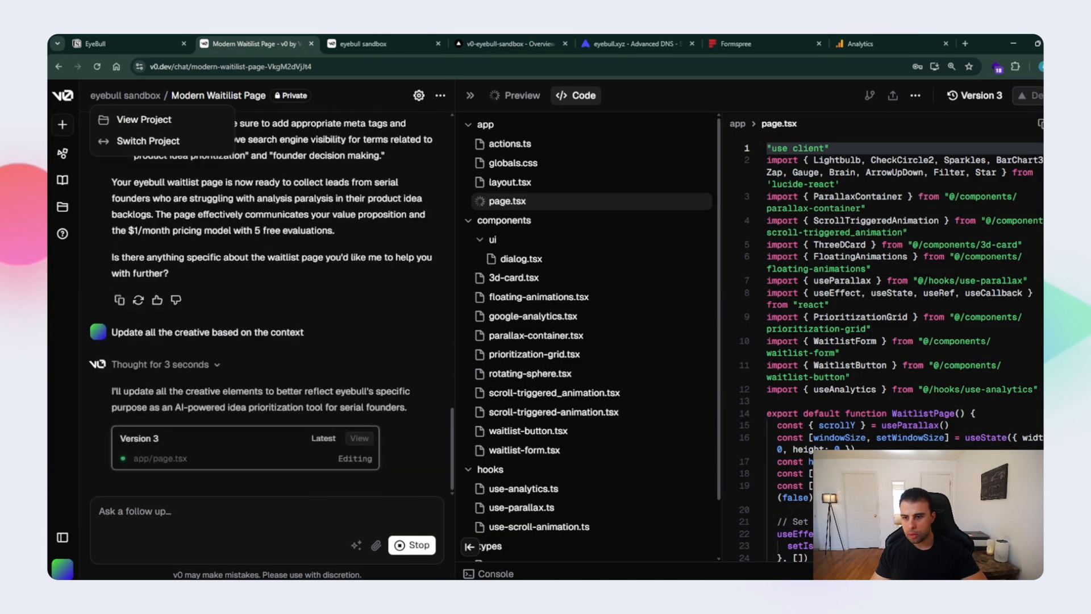
pyautogui.hotkey('ctrl', 'Tab')
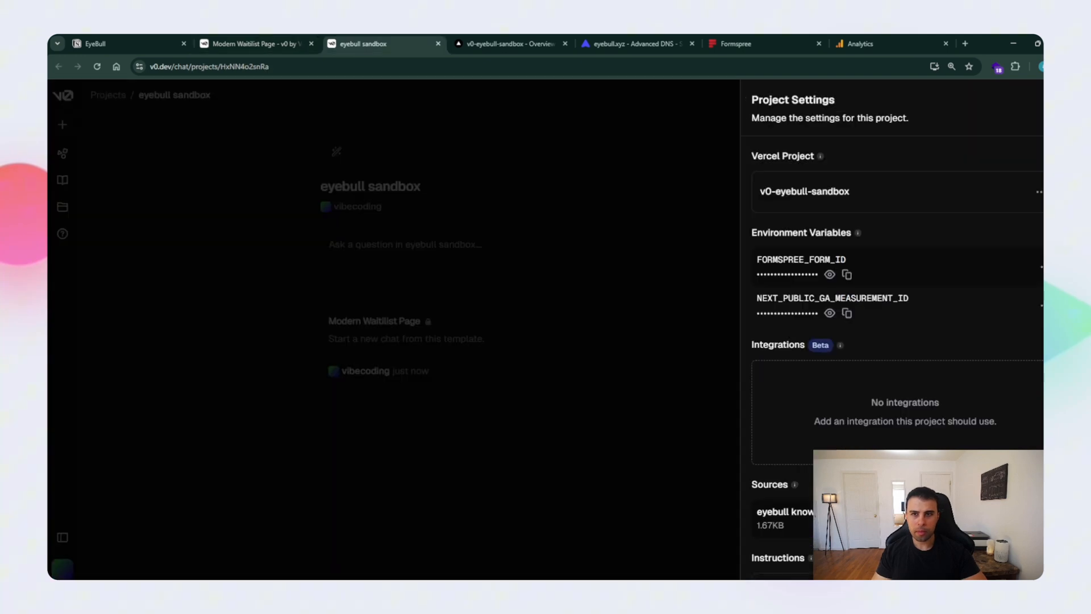
pyautogui.hotkey('ctrl', 'Tab')
pyautogui.hotkey('ctrl', 'Tab')
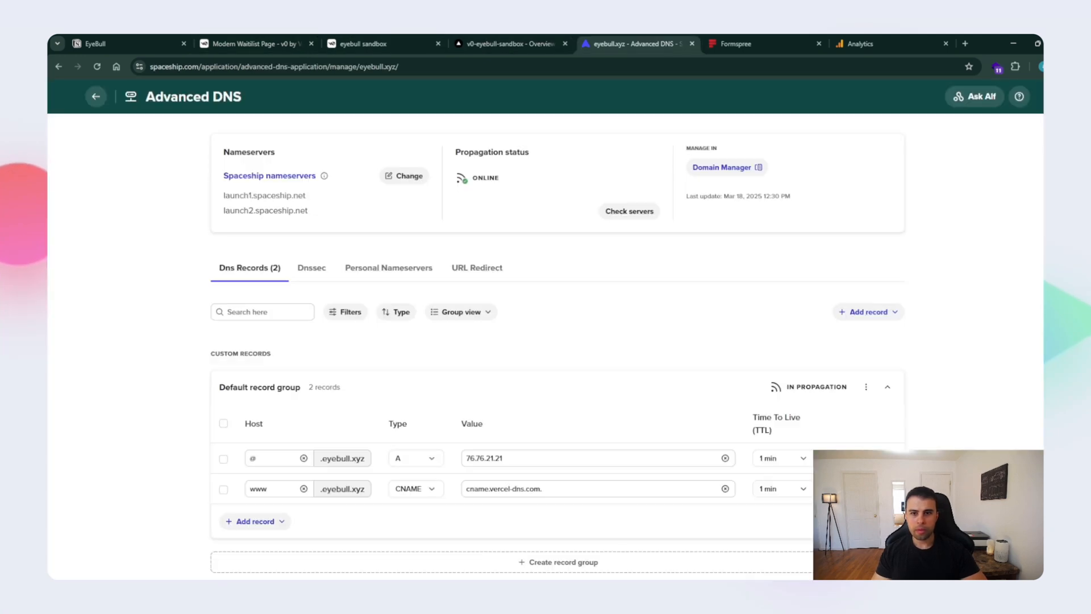
pyautogui.hotkey('ctrl', 'shift', 'Tab')
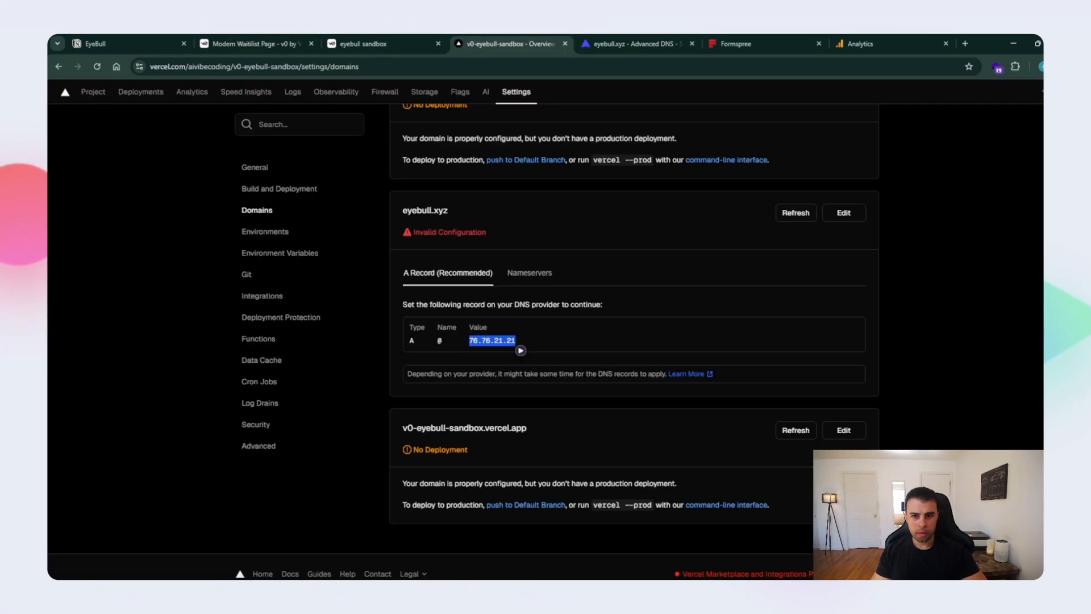
pyautogui.scroll(3, 635, 340)
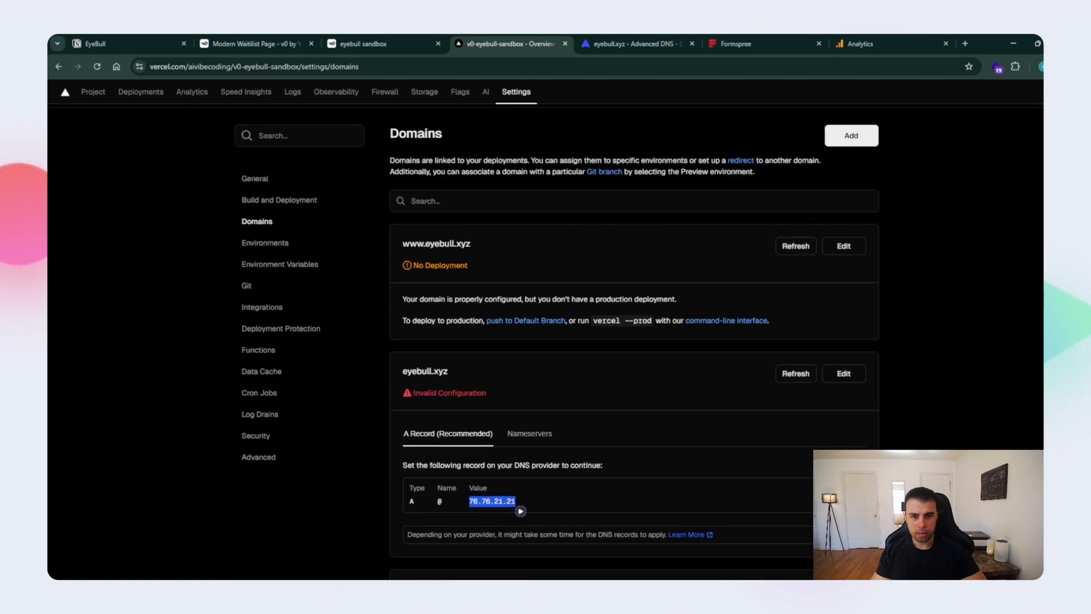
pyautogui.hotkey('ctrl', 'Tab')
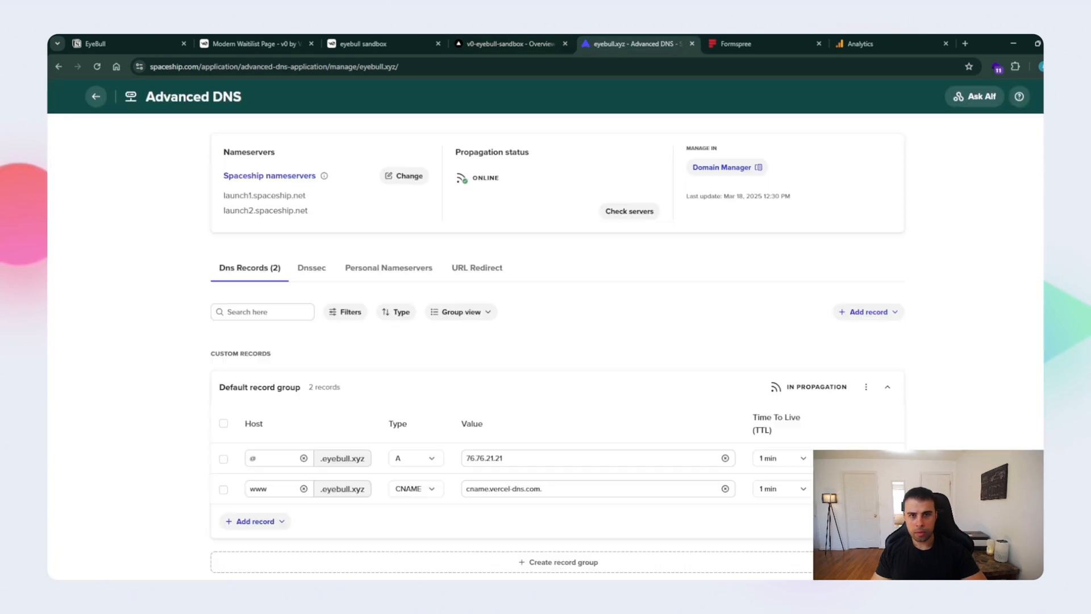
pyautogui.scroll(2, 545, 341)
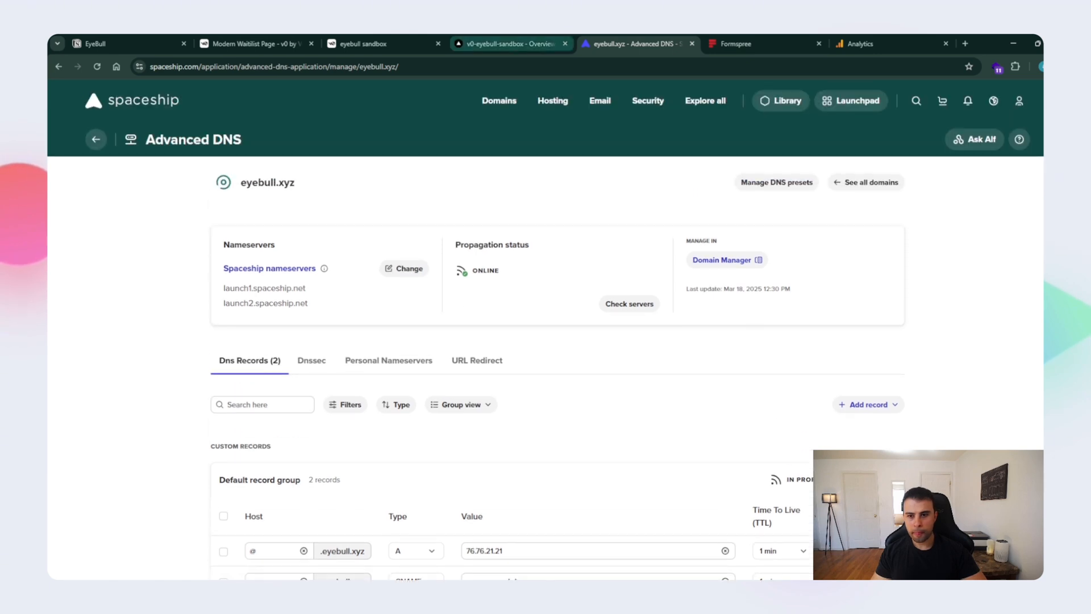
pyautogui.hotkey('ctrl', 'shift', 'Tab')
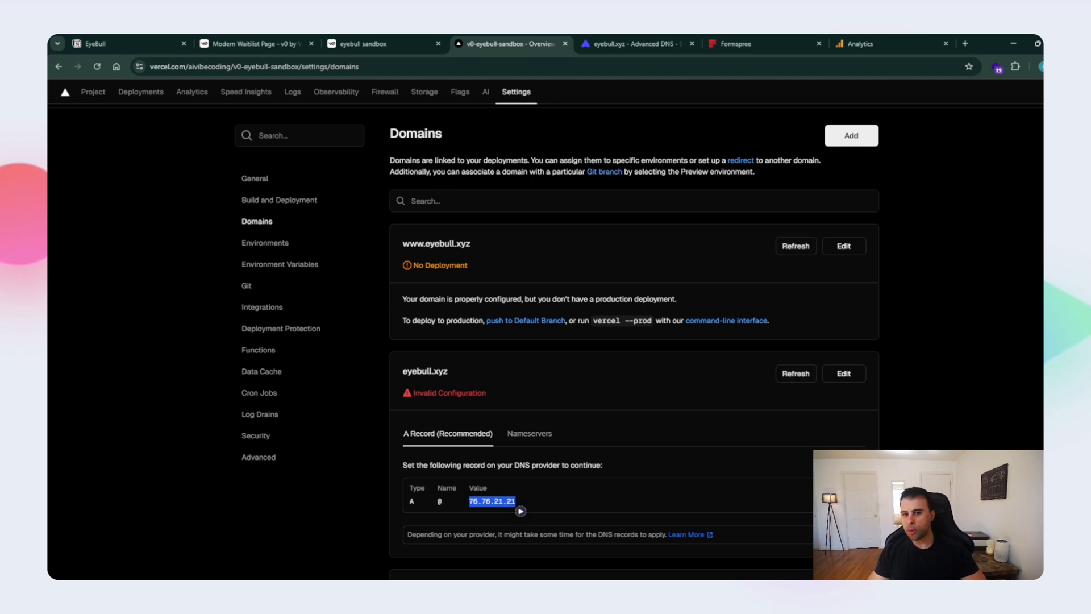
pyautogui.scroll(-3, 634, 341)
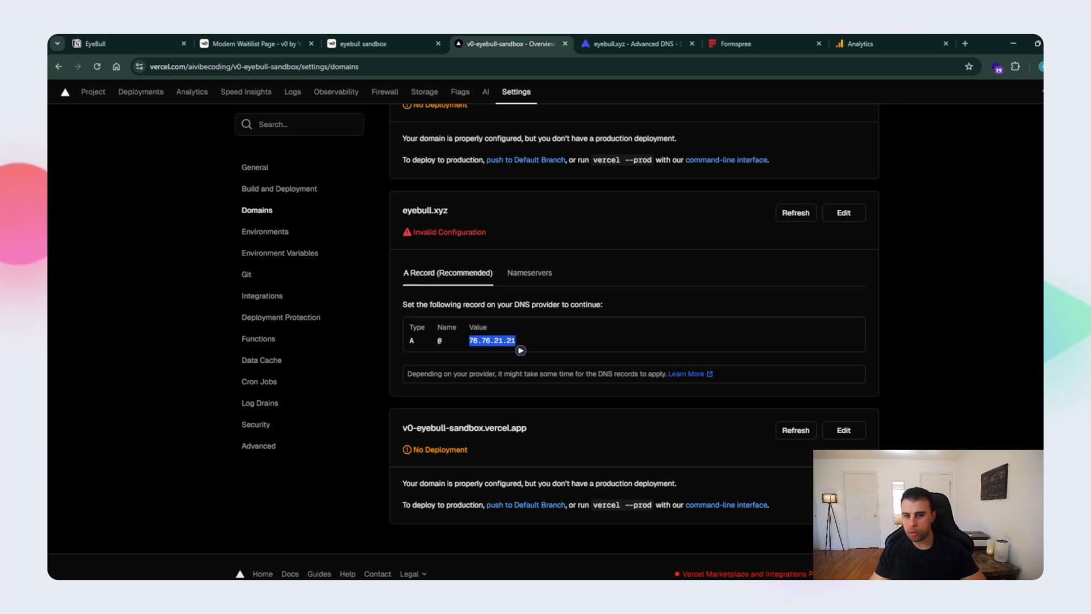
# - Review the updated landing page preview in v0's Modern Waitlist Page chat and deploy Version 3
pyautogui.click(256, 44)
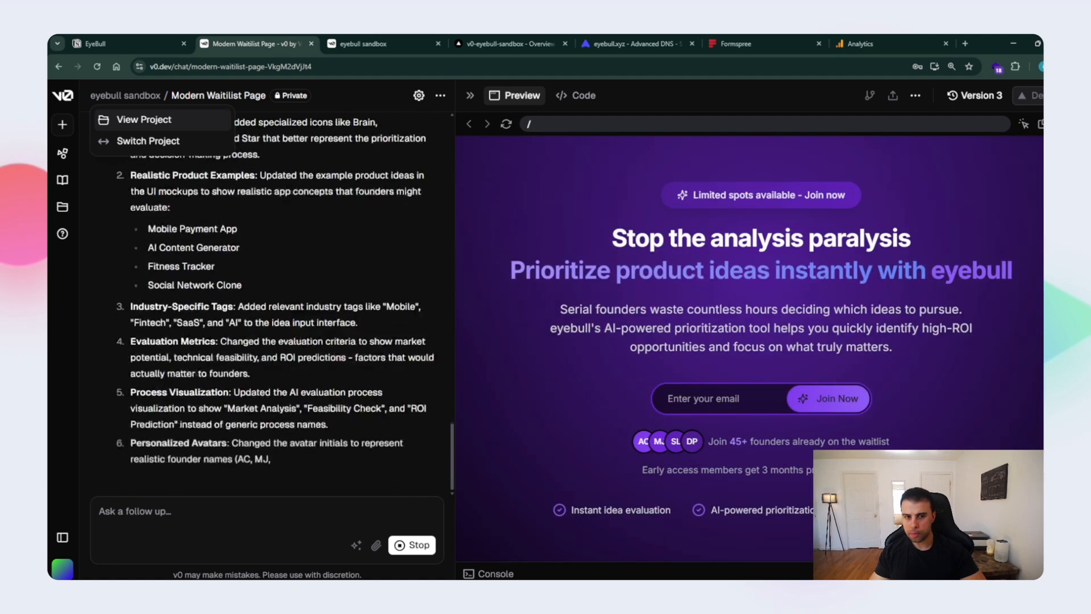
pyautogui.scroll(-15, 750, 341)
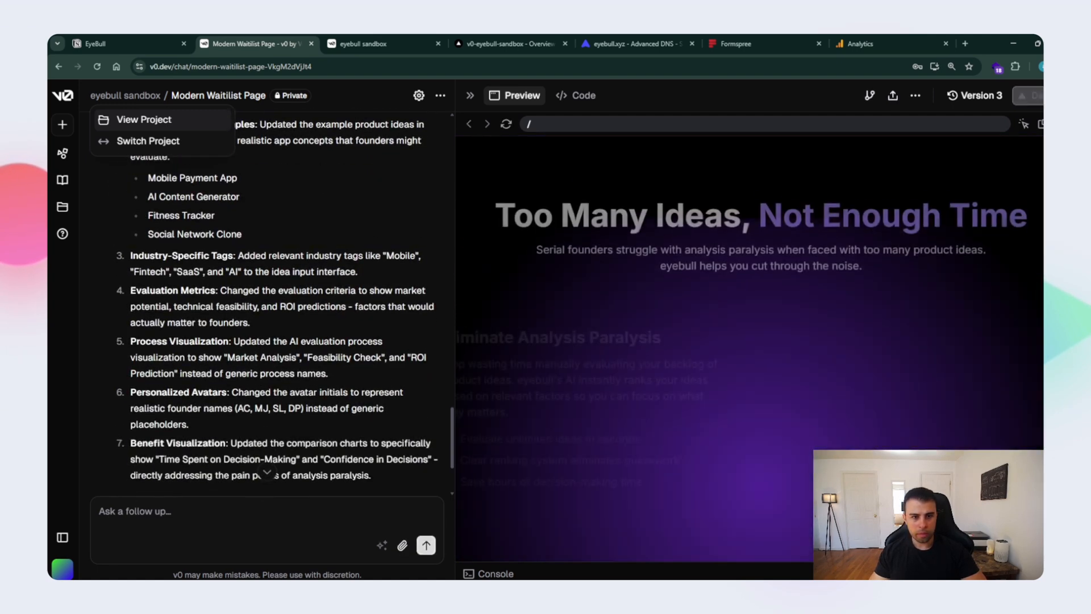
pyautogui.scroll(5, 750, 341)
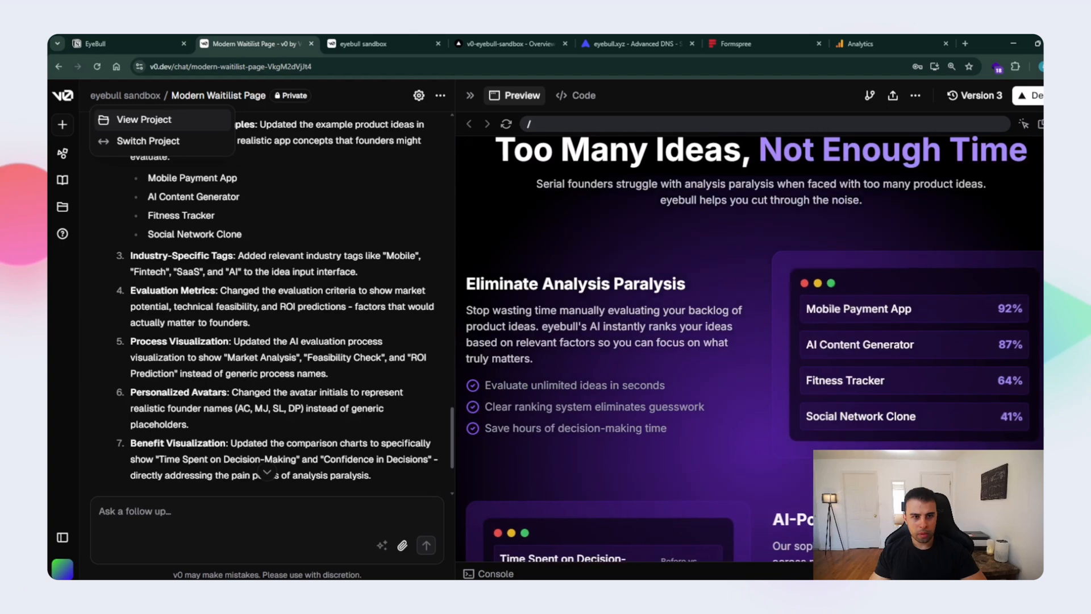
pyautogui.scroll(-6, 750, 348)
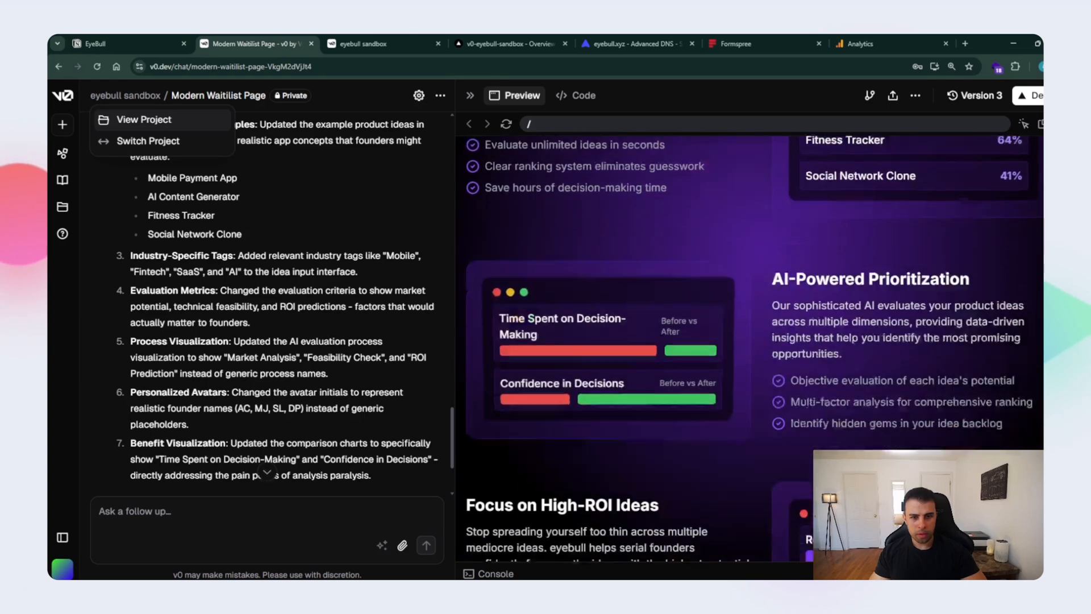
pyautogui.scroll(-10, 750, 341)
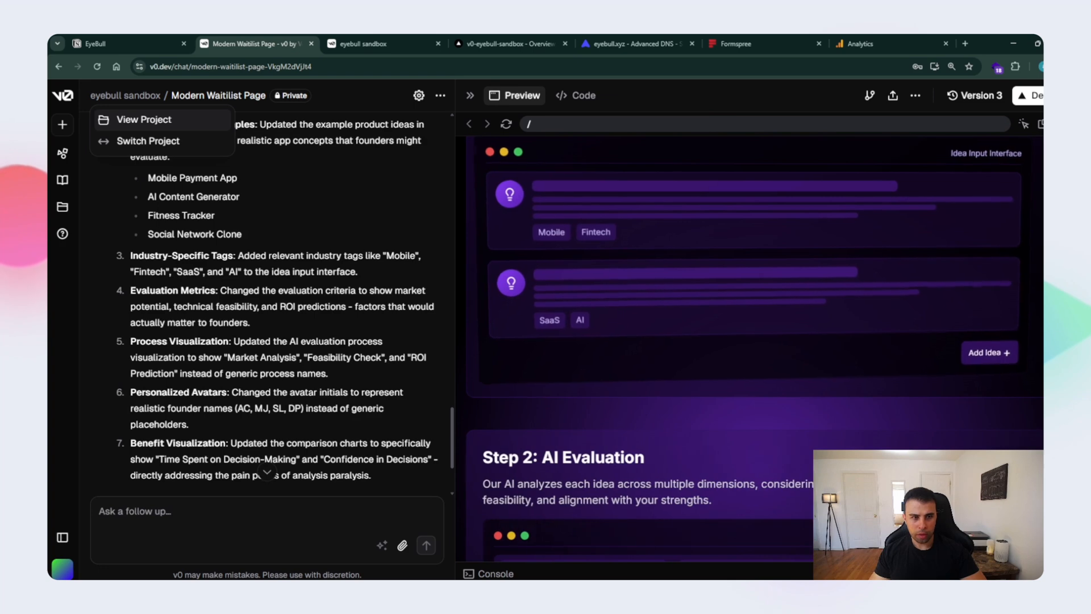
pyautogui.scroll(-3, 750, 341)
pyautogui.scroll(15, 750, 341)
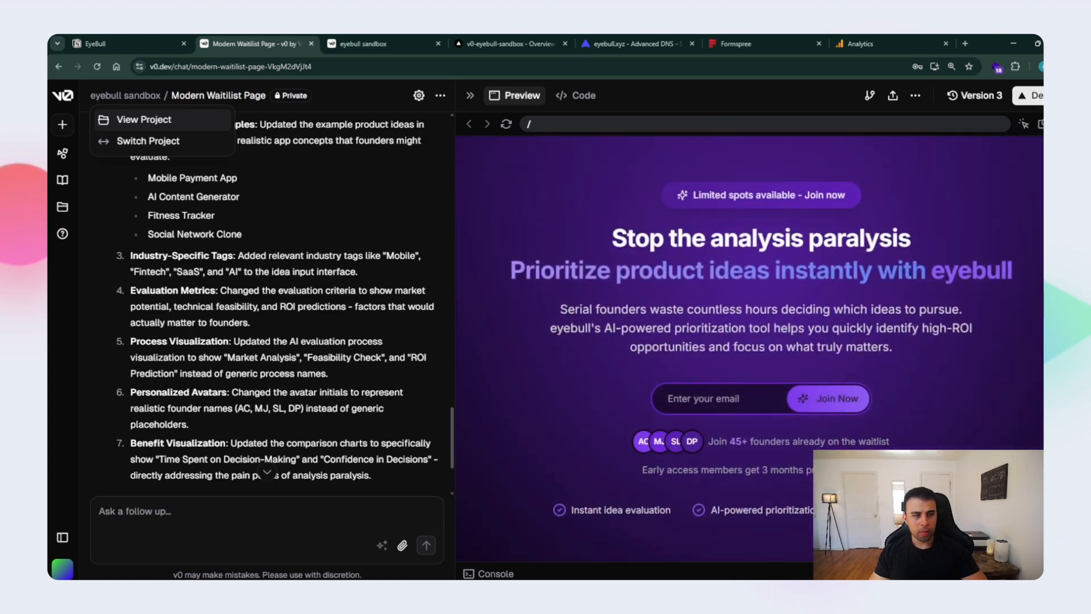
pyautogui.click(1028, 95)
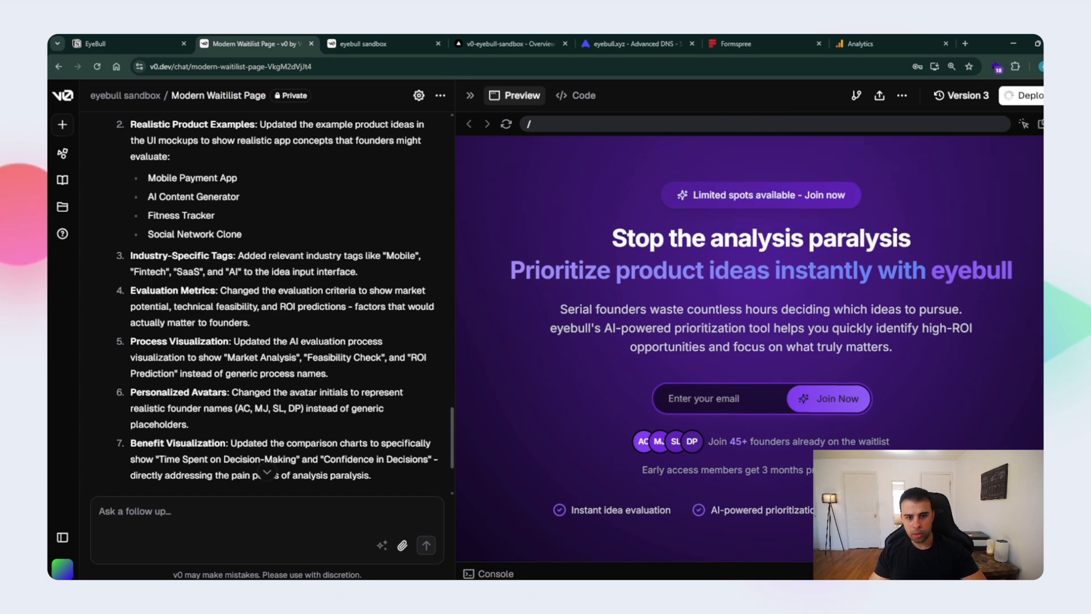
# - Submit a test email address through the hero section's waitlist form in the v0 preview
pyautogui.click(717, 398)
pyautogui.write('e')
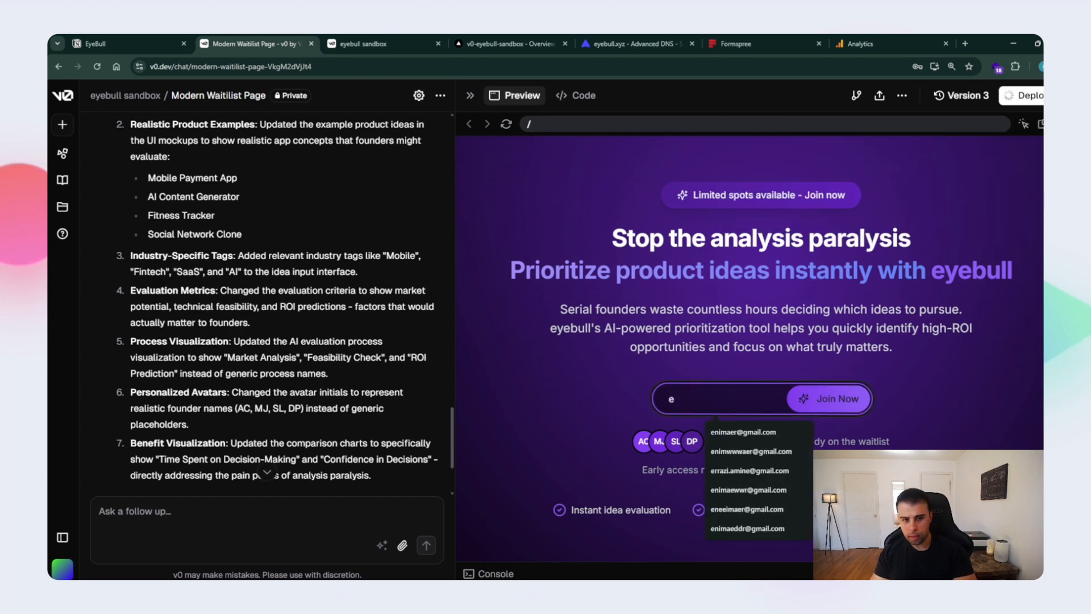
pyautogui.press('BackSpace')
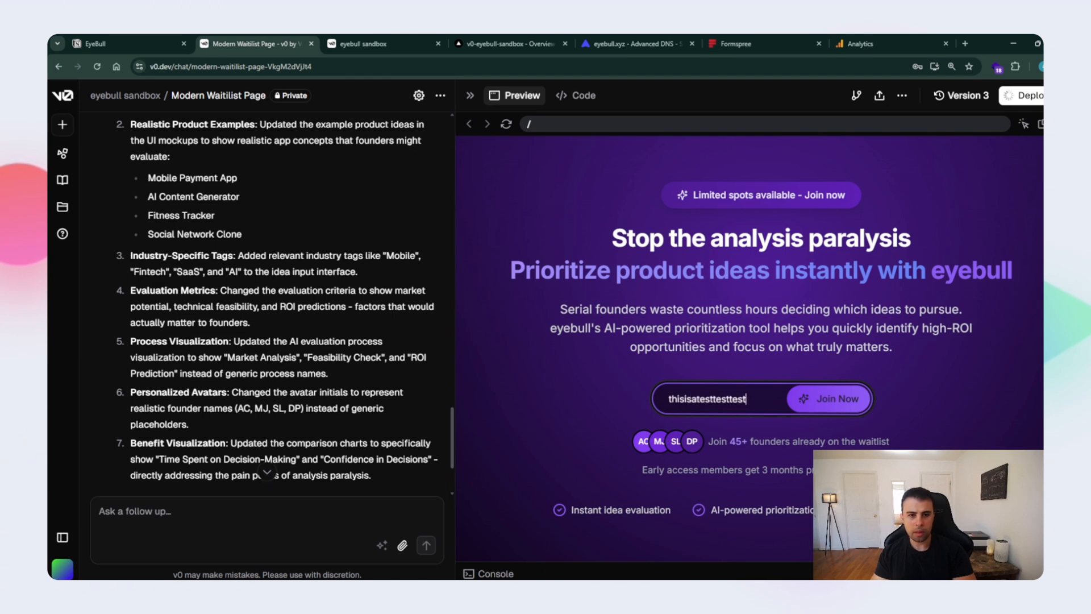
pyautogui.press('Return')
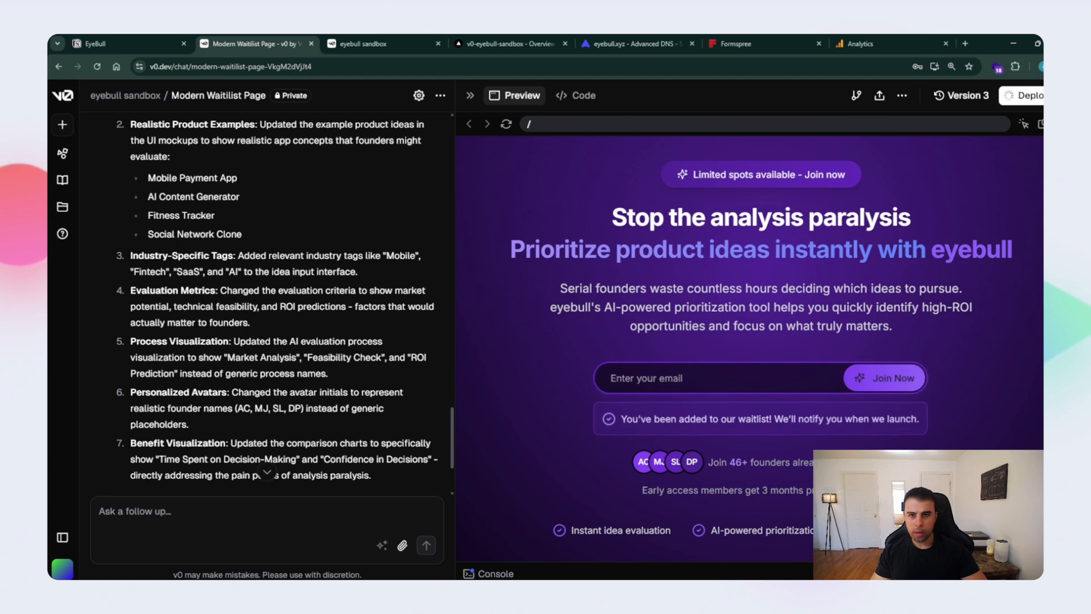
# - Examine the Waitlist form's overview and submissions in Formspree, and return to the Modern Waitlist Page chat in v0
pyautogui.click(759, 44)
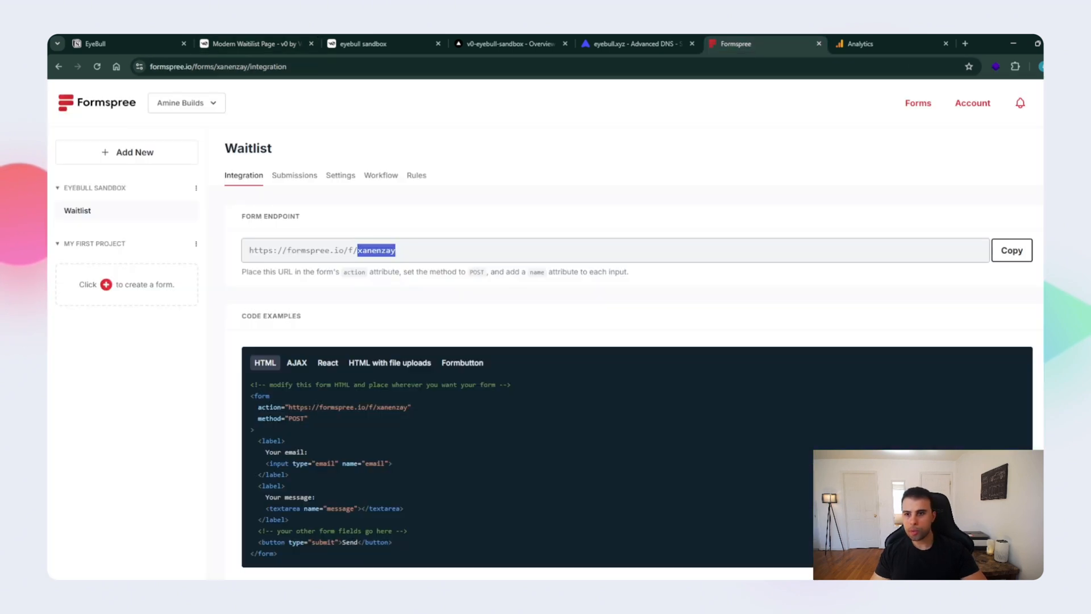
pyautogui.click(78, 211)
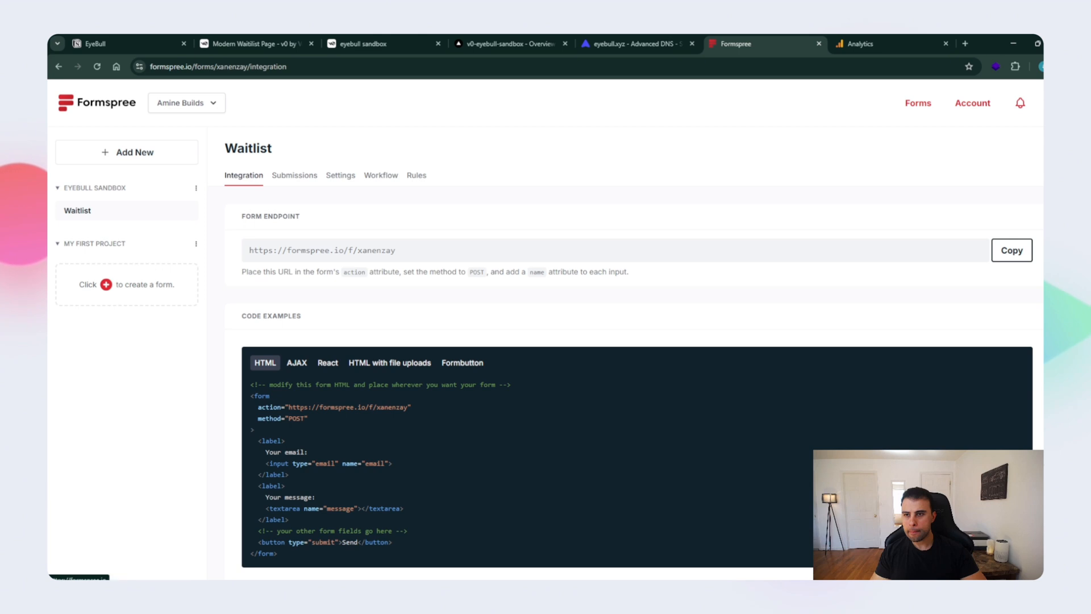
pyautogui.click(97, 102)
pyautogui.click(973, 98)
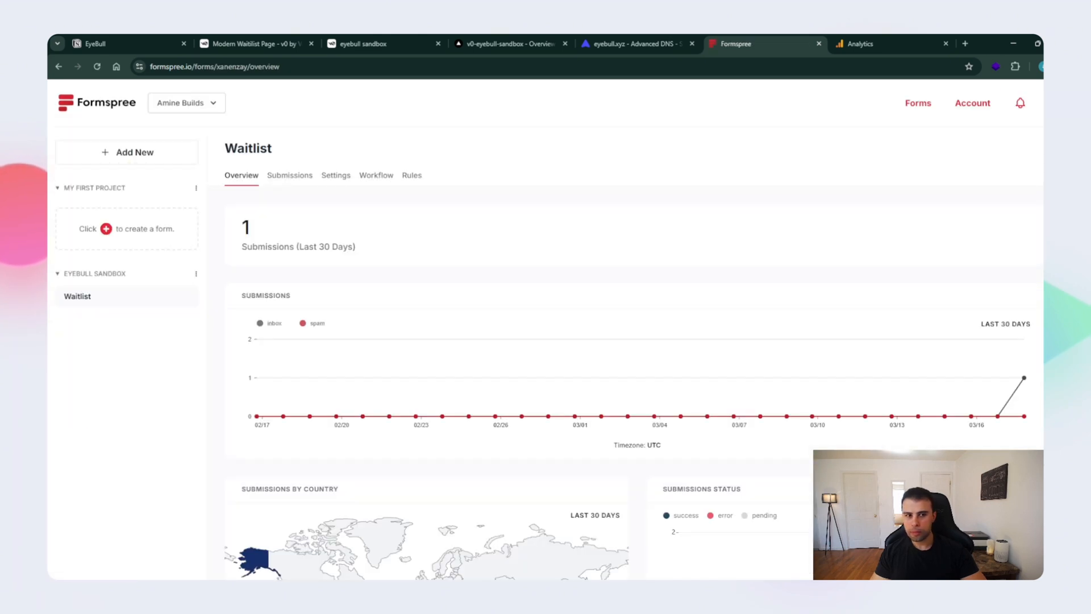
pyautogui.click(290, 175)
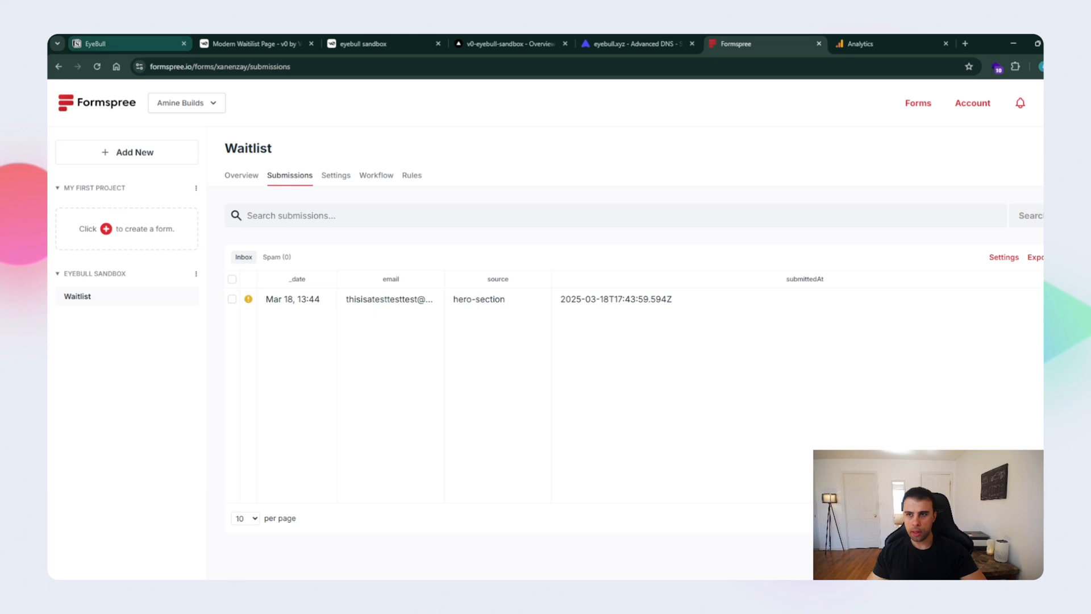
pyautogui.click(127, 44)
pyautogui.click(256, 43)
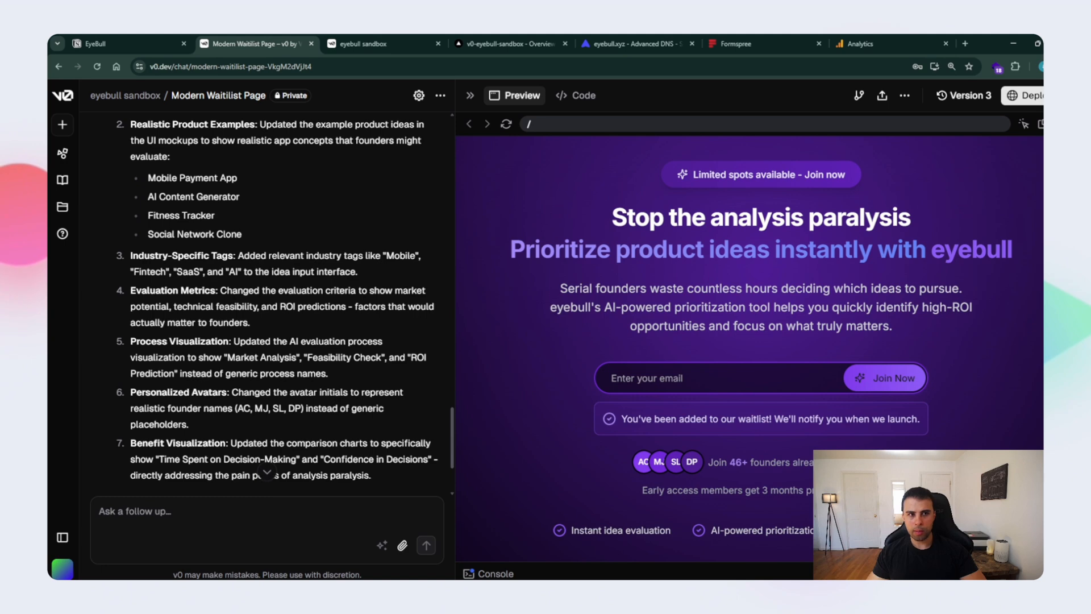
# - Open the deployed eyebull.xyz site from v0's deployment details and examine its hero, How eyebull Works, benefits and pricing sections
pyautogui.click(1023, 95)
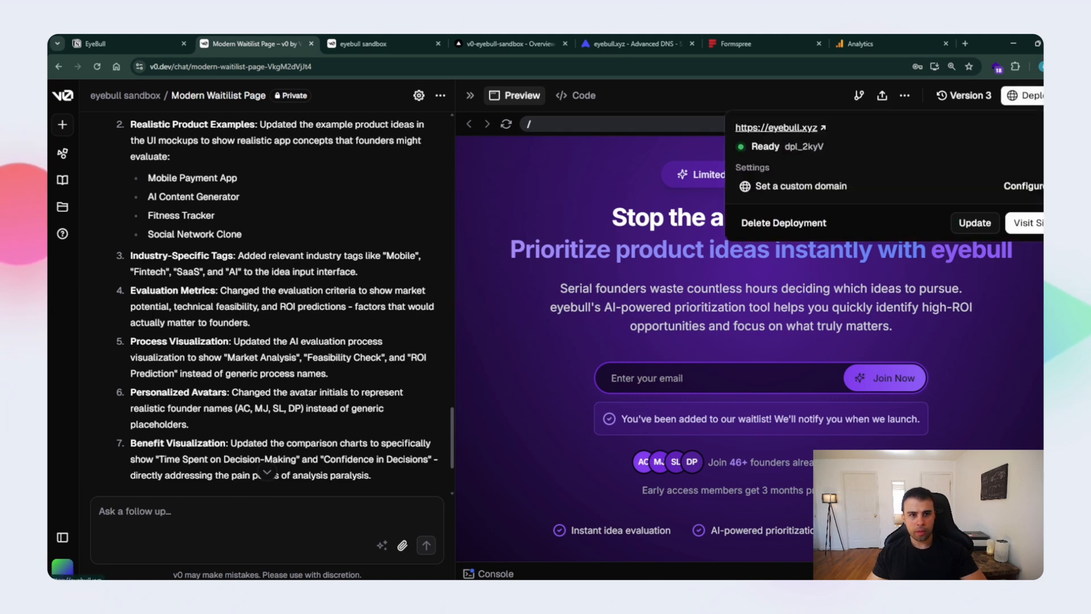
pyautogui.click(776, 128)
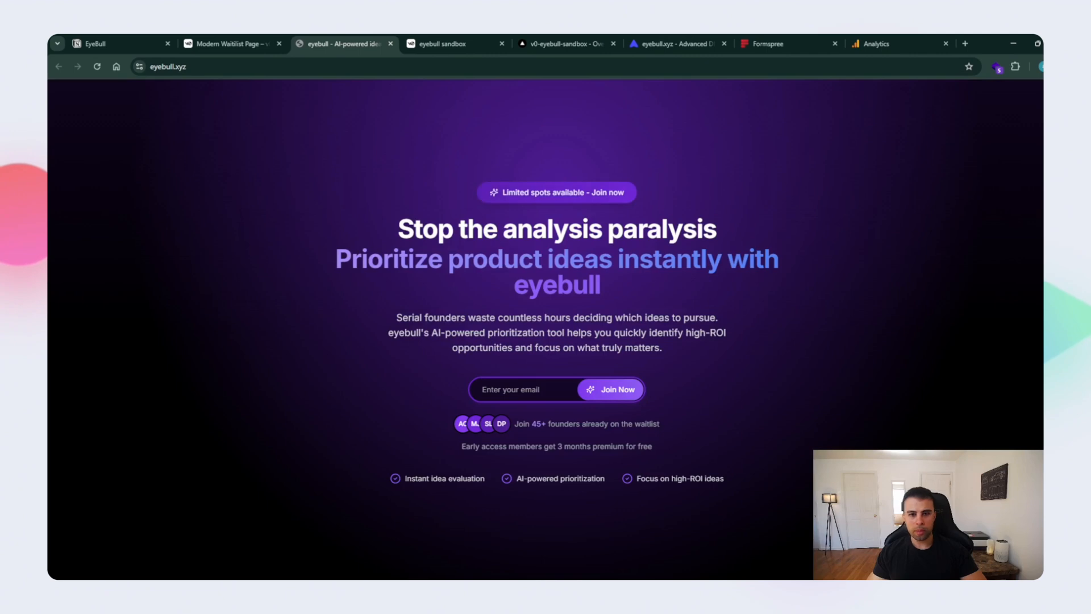
pyautogui.scroll(-15, 545, 330)
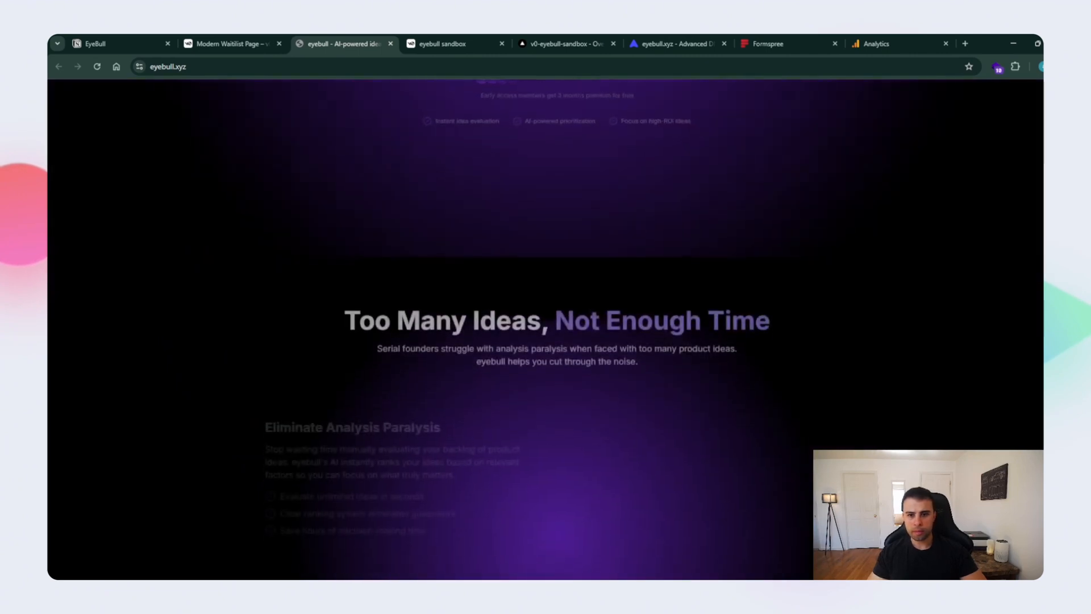
pyautogui.scroll(-15, 545, 330)
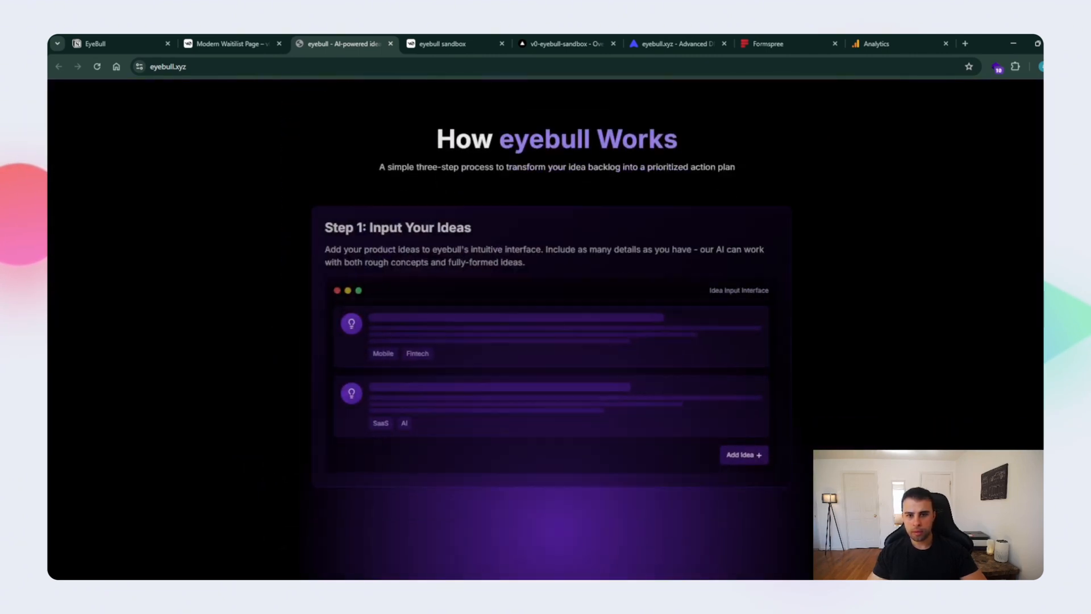
pyautogui.scroll(-5, 546, 329)
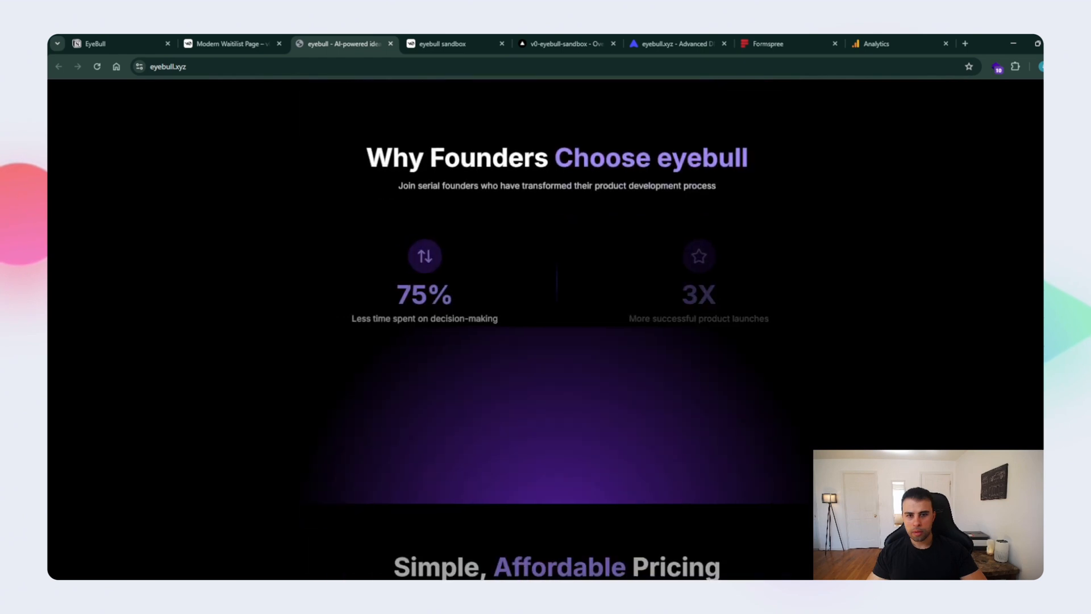
pyautogui.scroll(-8, 546, 330)
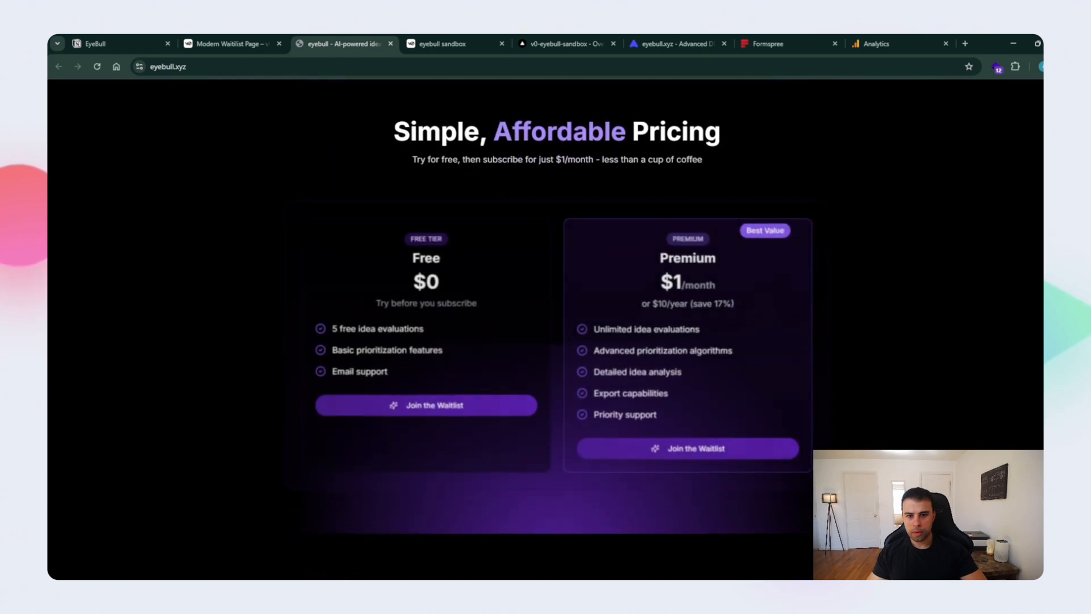
pyautogui.scroll(1, 546, 330)
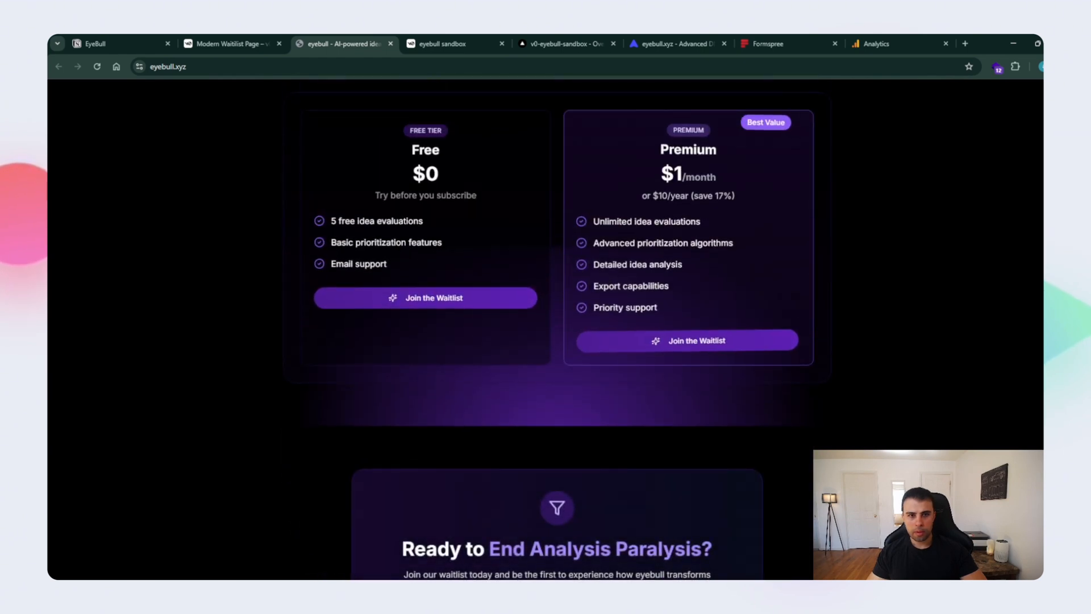
pyautogui.scroll(-3, 546, 330)
pyautogui.scroll(10, 546, 329)
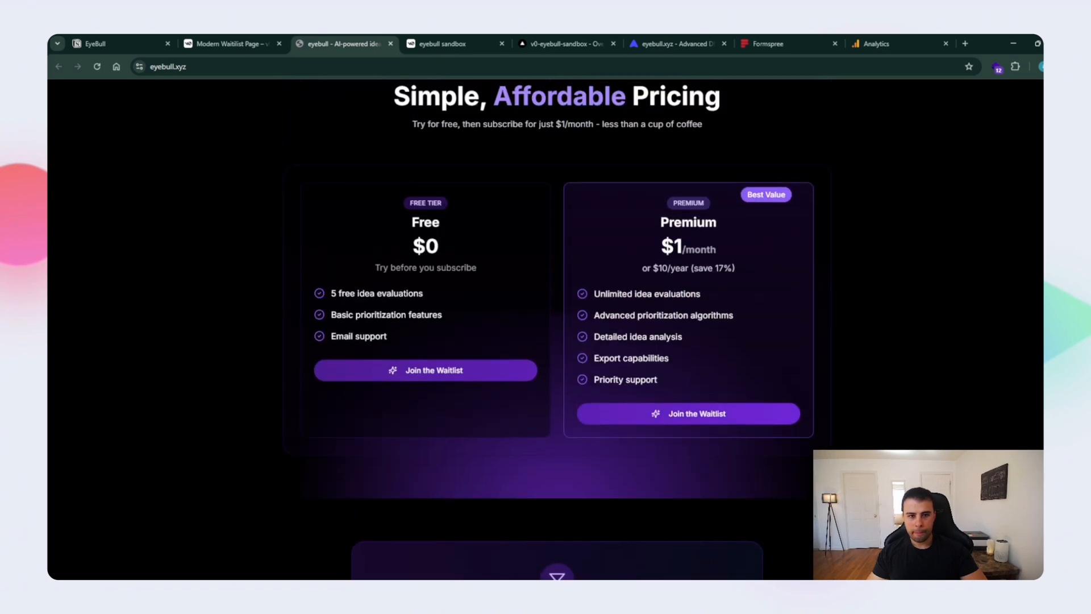
pyautogui.scroll(15, 546, 330)
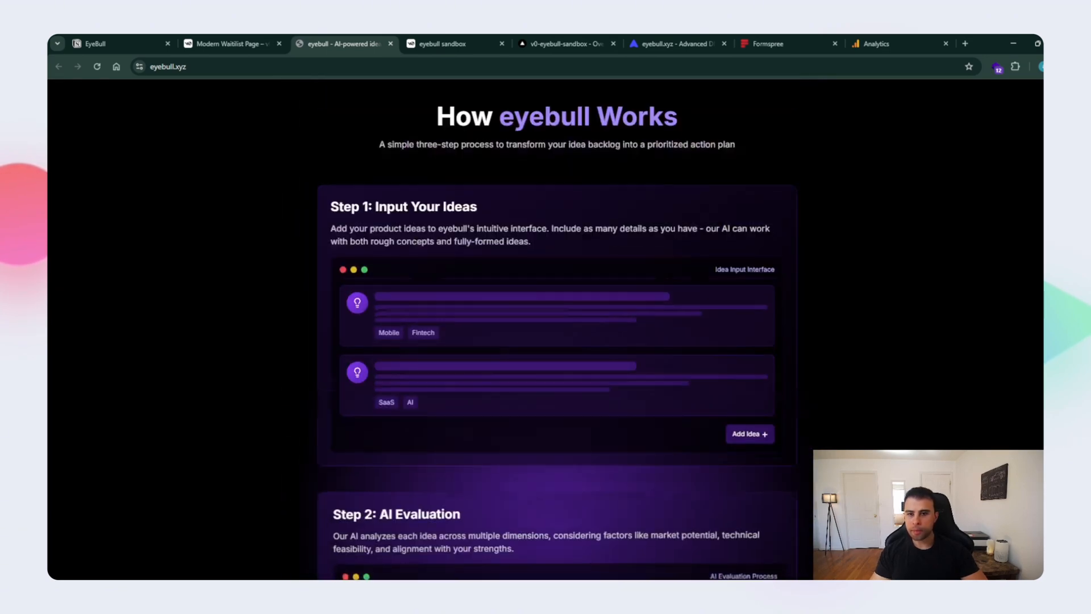
pyautogui.scroll(8, 546, 330)
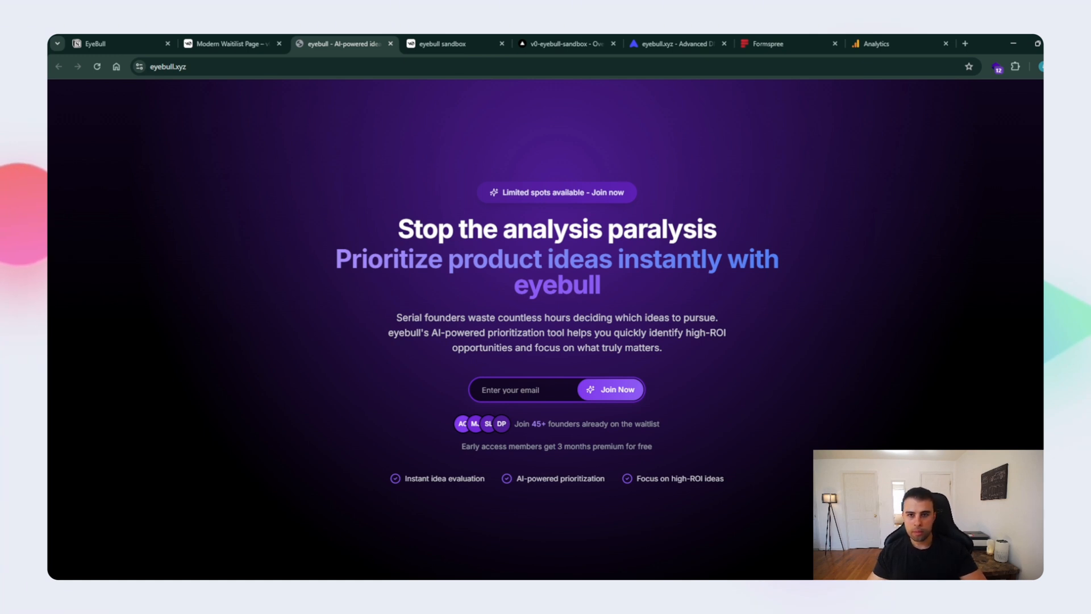
# - Switch to Google Analytics, test the Google tag installation for EyebullStream, confirm it and close the web stream details
pyautogui.click(443, 44)
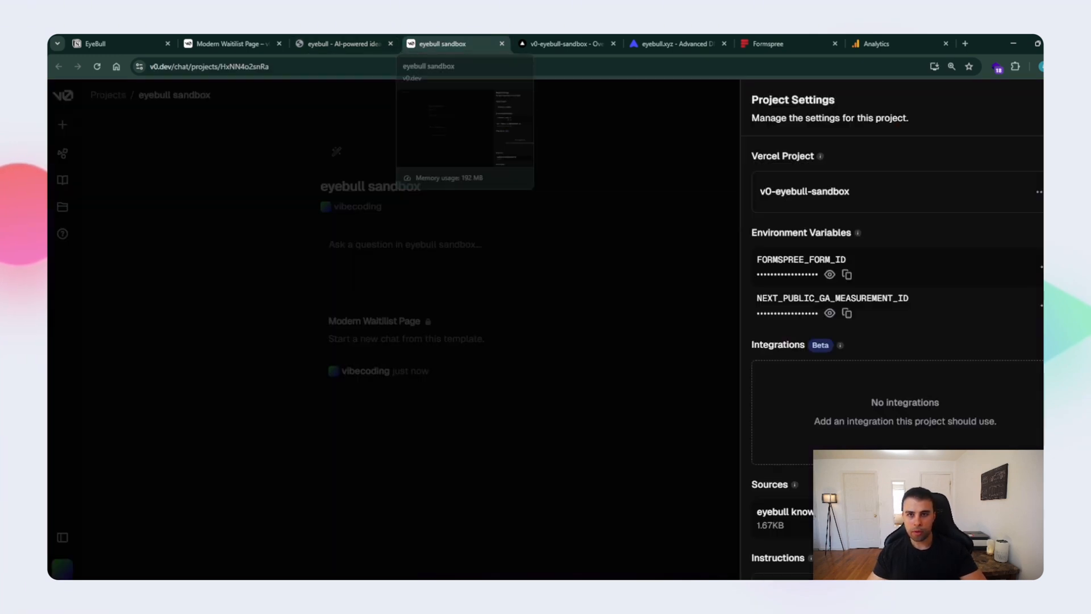
pyautogui.click(898, 44)
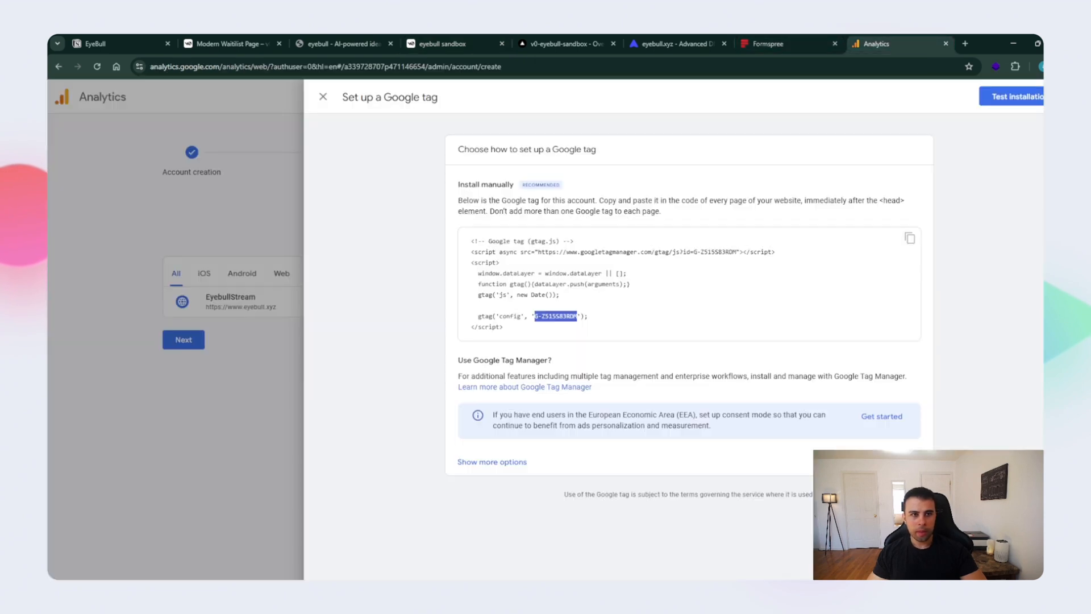
pyautogui.click(1011, 97)
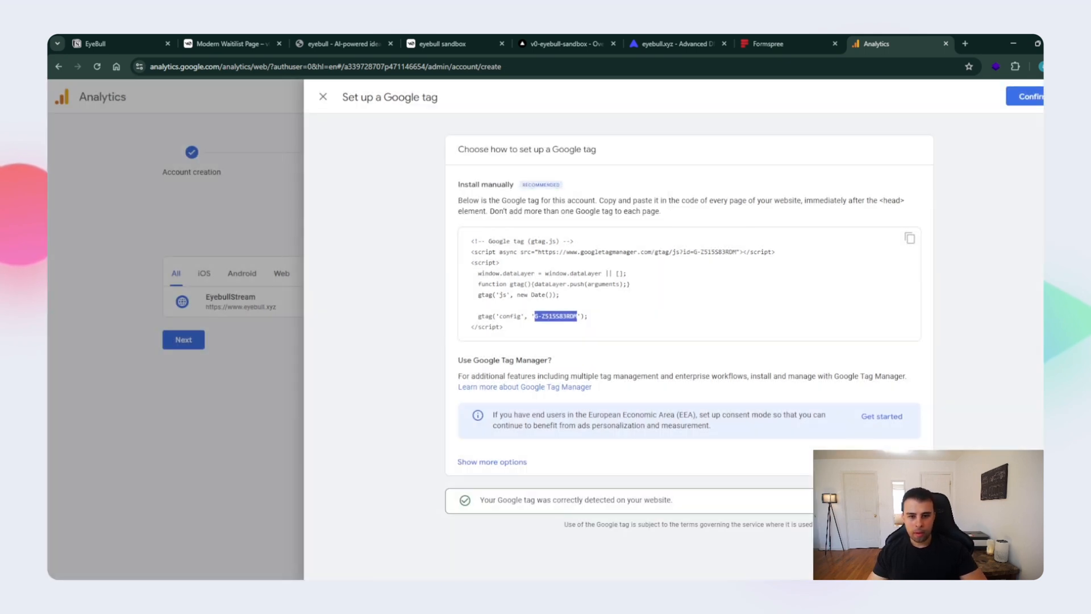
pyautogui.click(1028, 96)
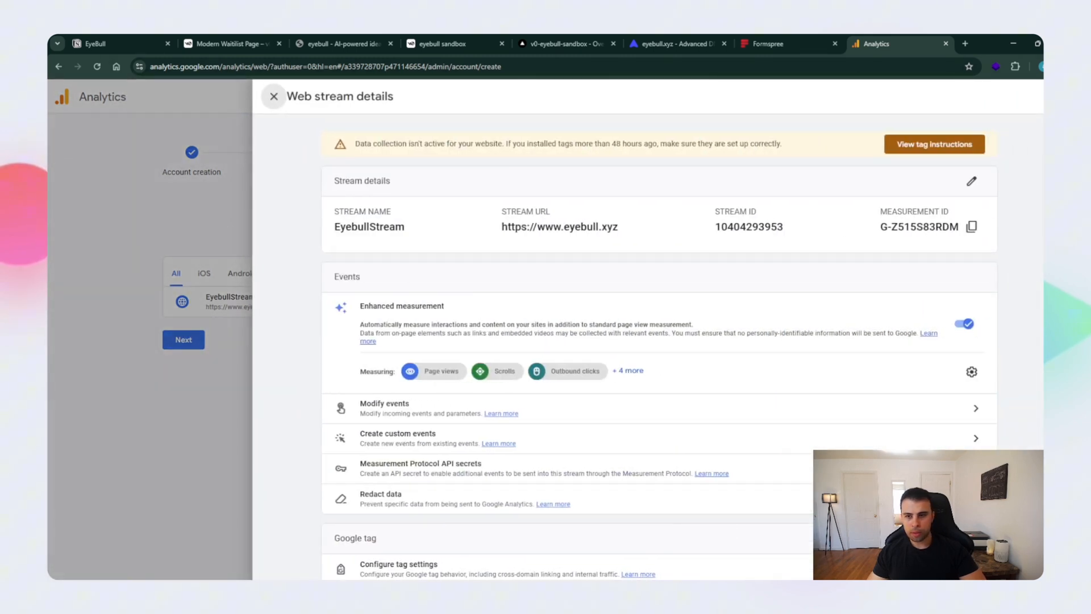
pyautogui.click(273, 96)
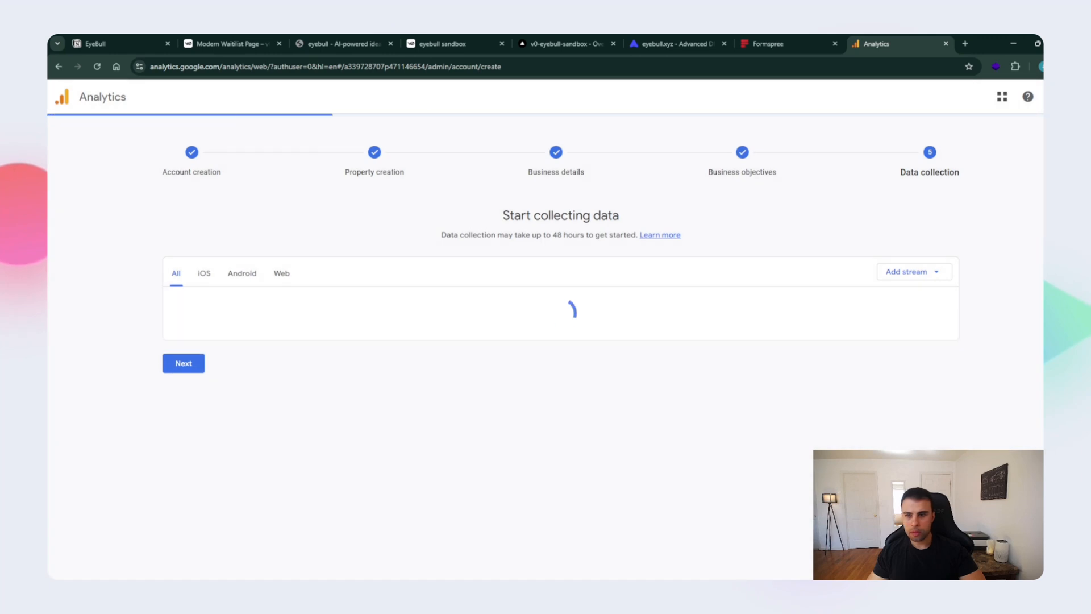
# - Finish the data collection stage of the Google Analytics setup and continue to the Eyebull Sandbox home page
pyautogui.click(239, 302)
pyautogui.click(274, 97)
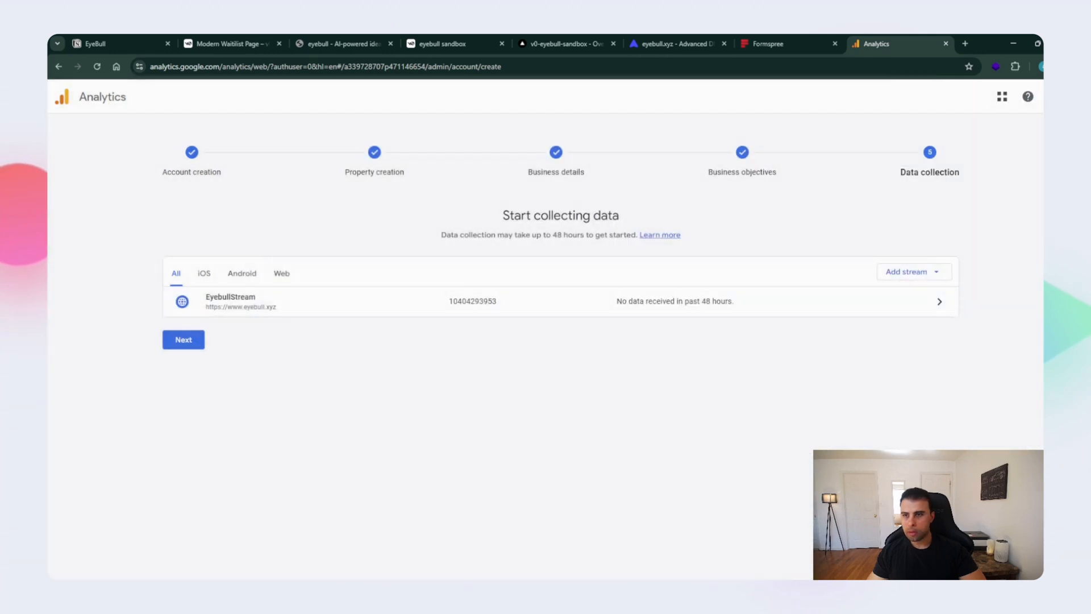
pyautogui.click(183, 339)
pyautogui.click(560, 497)
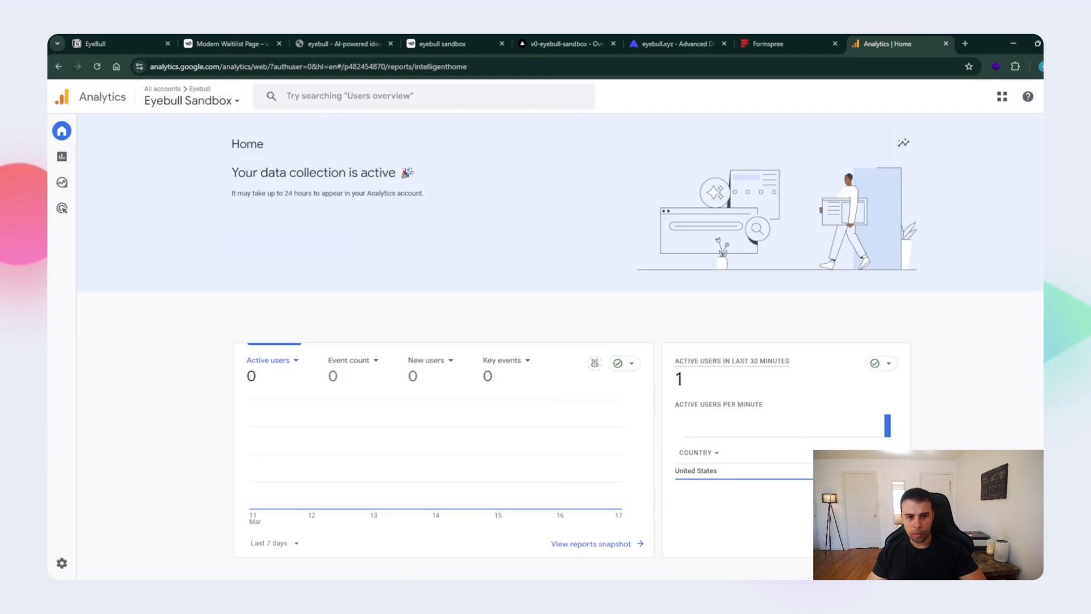
# - Examine Eyebull Sandbox's realtime overview in Google Analytics, and glance at Formspree's Waitlist submissions before returning to the live eyebull.xyz page
pyautogui.scroll(-3, 568, 398)
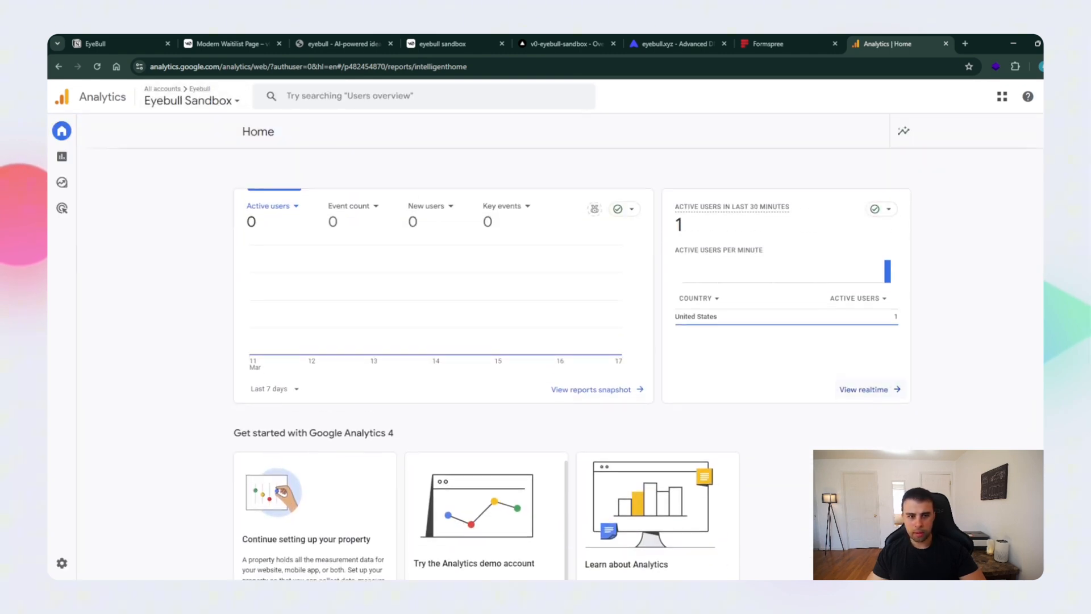
pyautogui.click(864, 389)
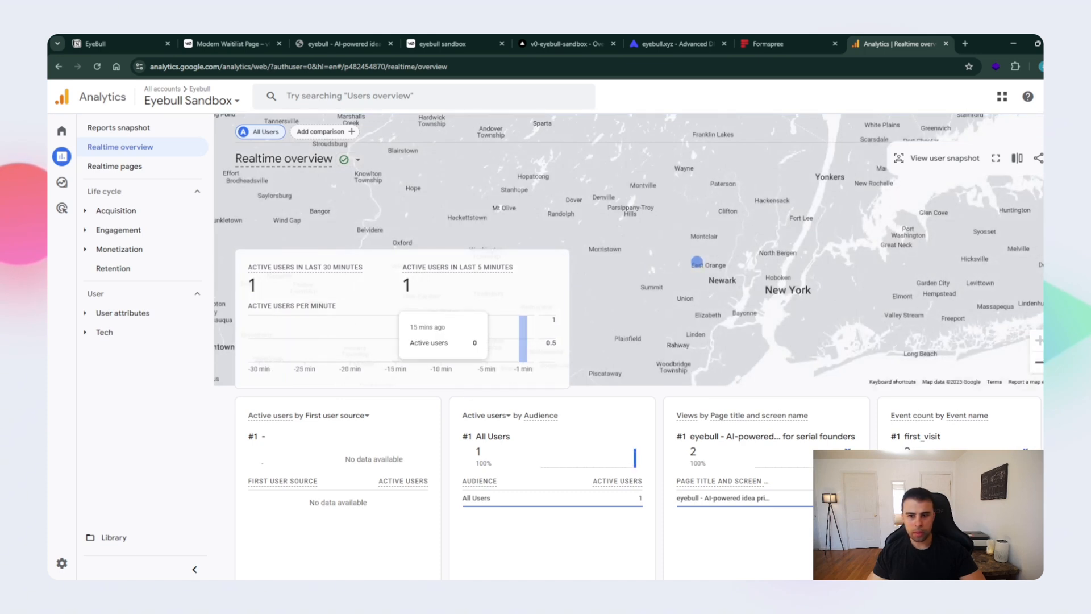
pyautogui.click(773, 44)
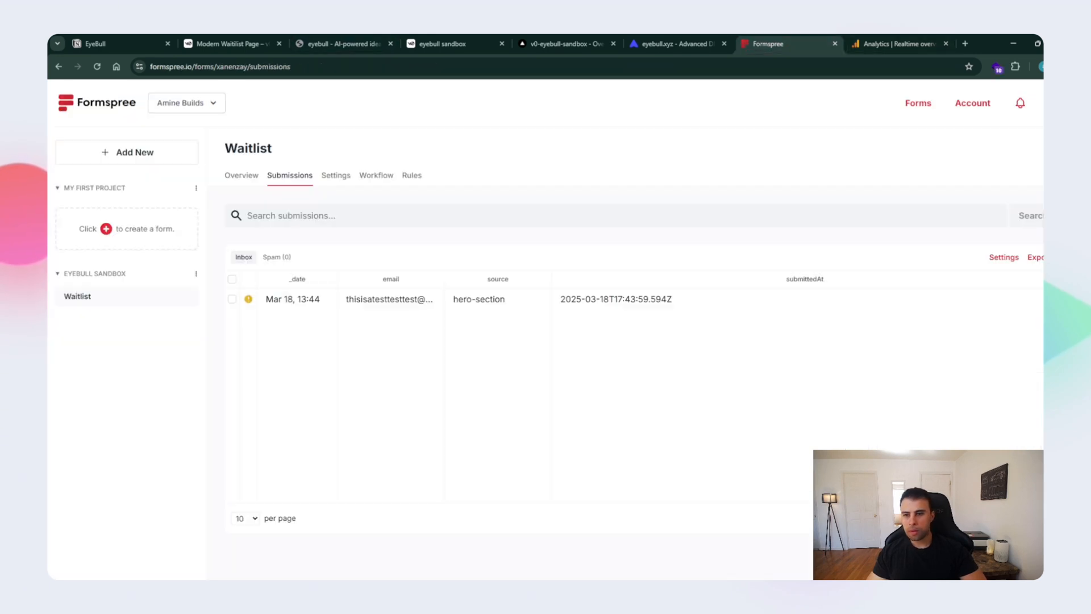
pyautogui.click(341, 44)
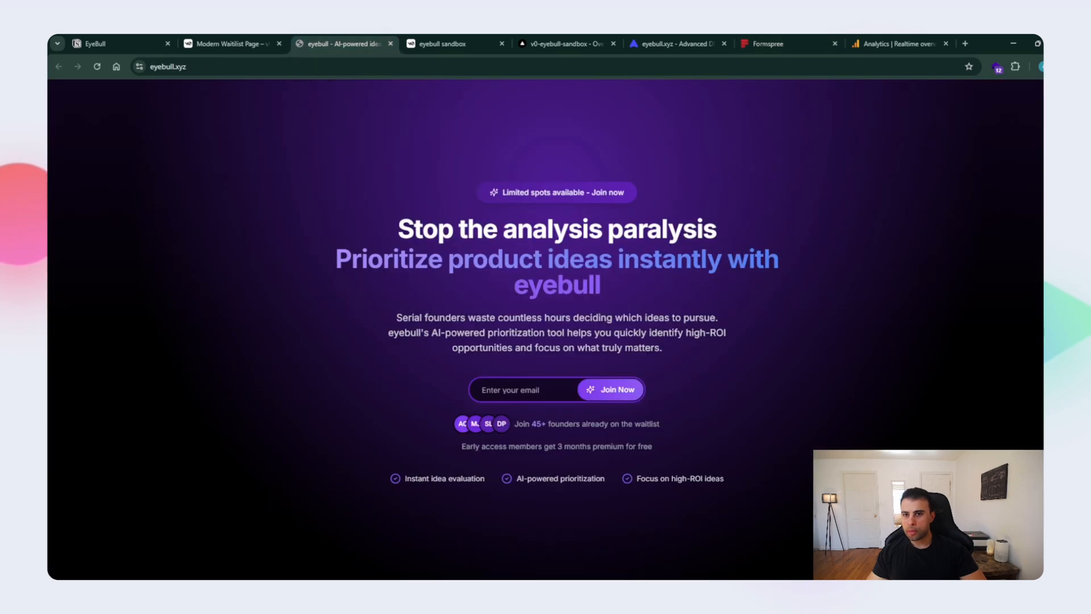